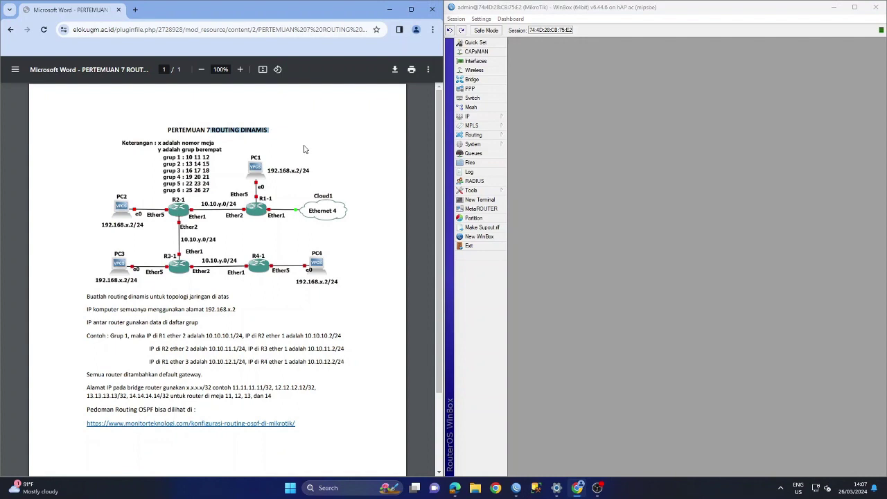
Open the router's IP address list and review the entries for ether5, ether1, ether2 and loopback
left_click(304, 149)
left_click(477, 116)
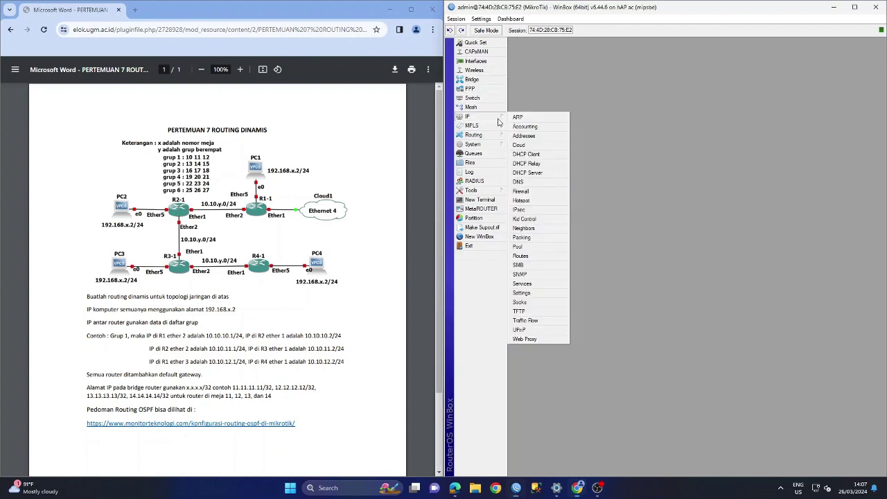
left_click(534, 136)
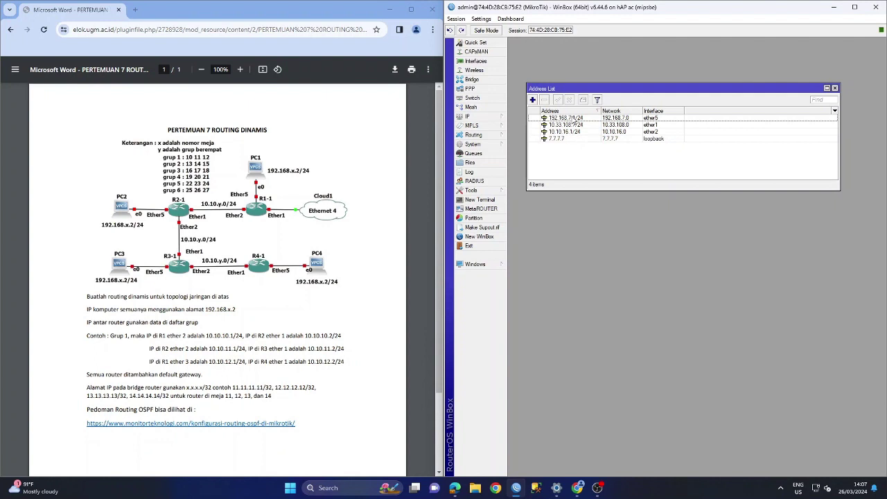
left_click(574, 121)
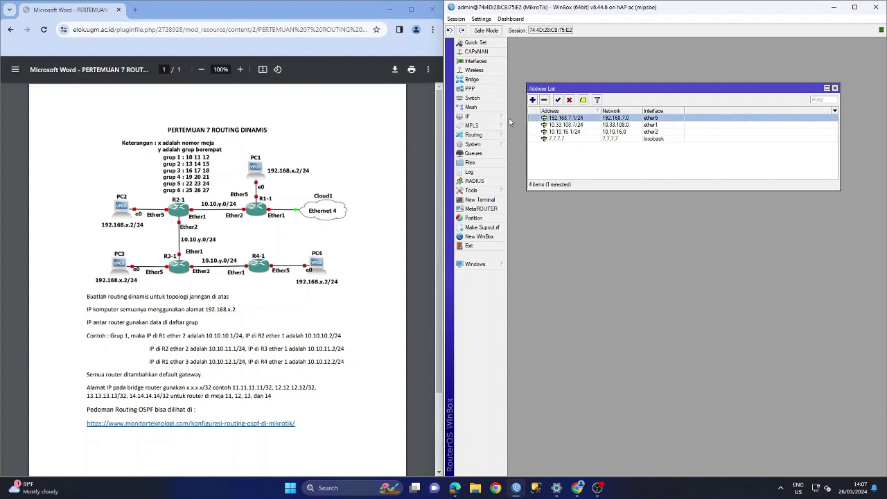
left_click(582, 125)
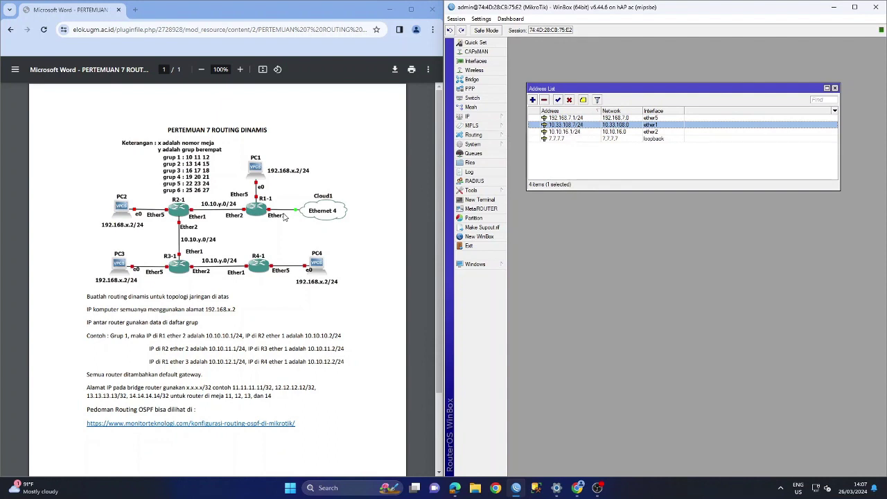
left_click(570, 132)
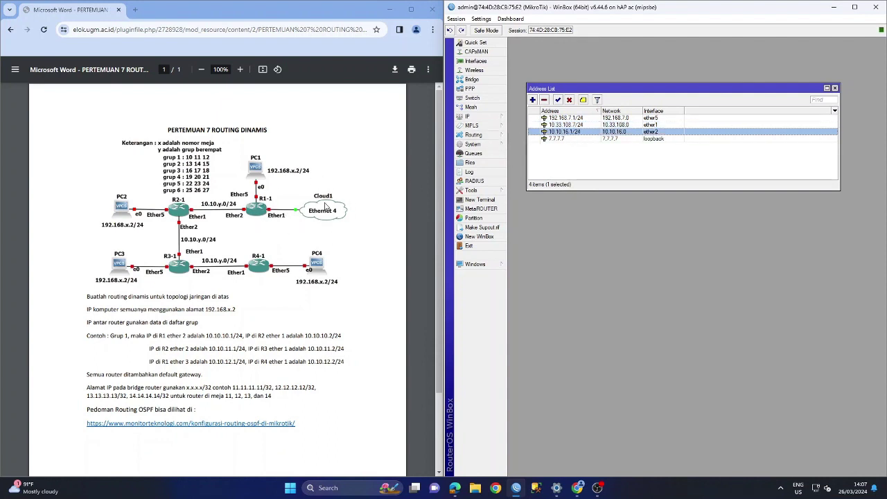
left_click(583, 139)
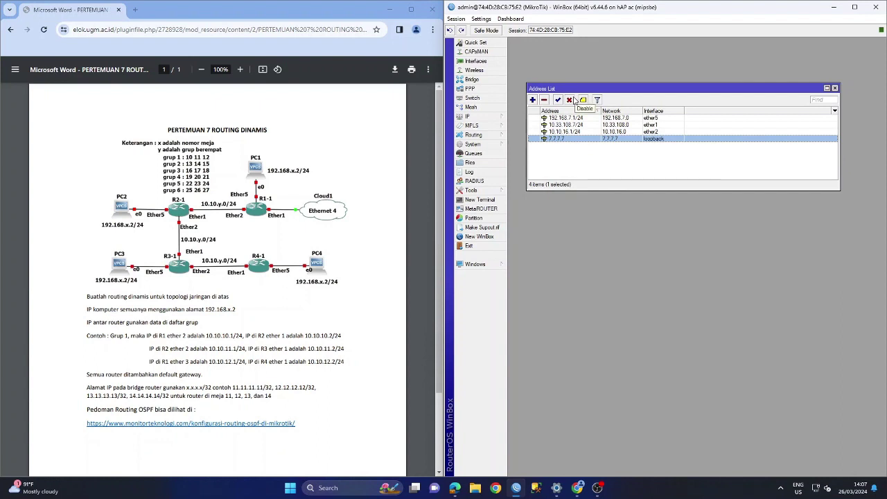
View the firewall's NAT rules and close the firewall window
left_click(492, 120)
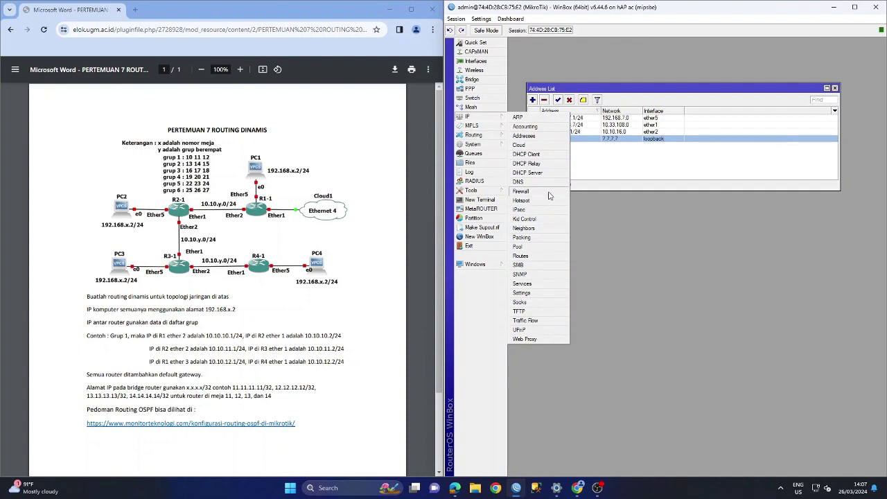
left_click(623, 217)
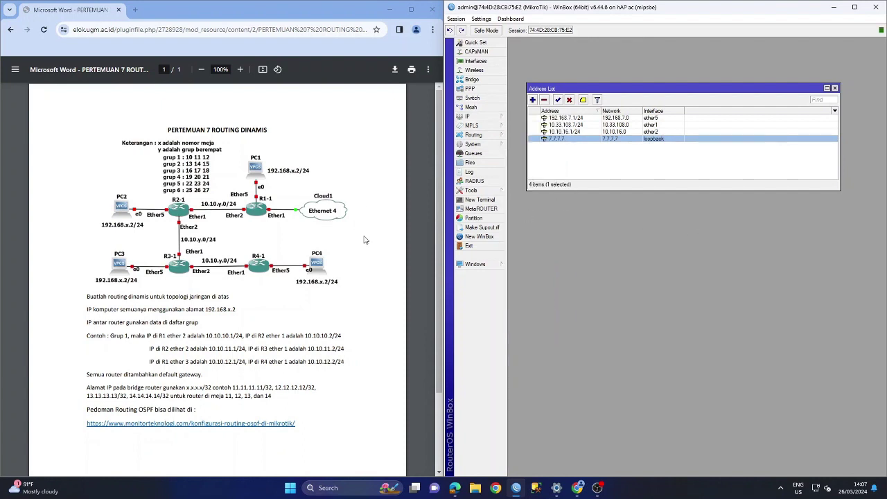
left_click(501, 117)
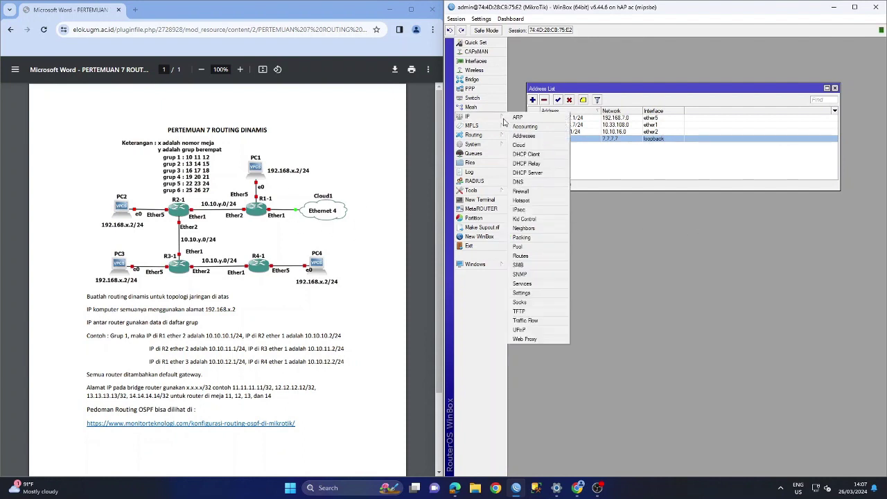
left_click(546, 193)
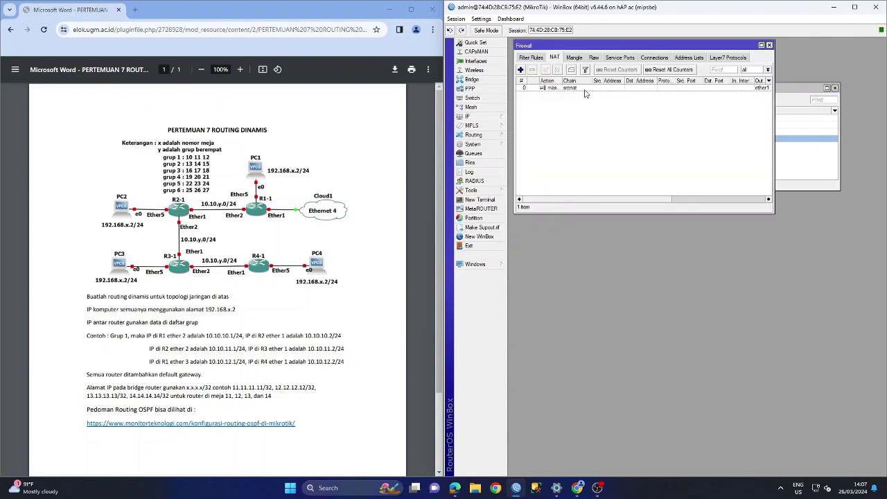
left_click(769, 46)
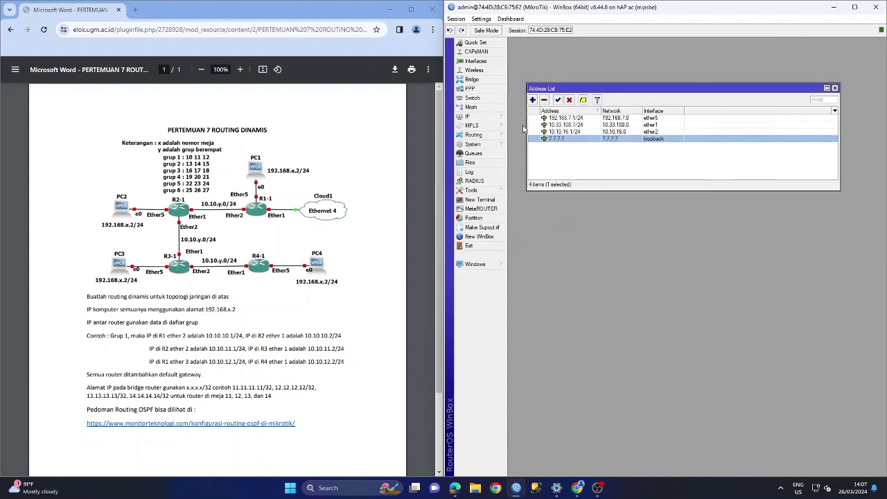
Open the IP route list below the address list and examine its destinations and gateways, including the 10.33.108.0/24 route
left_click(485, 117)
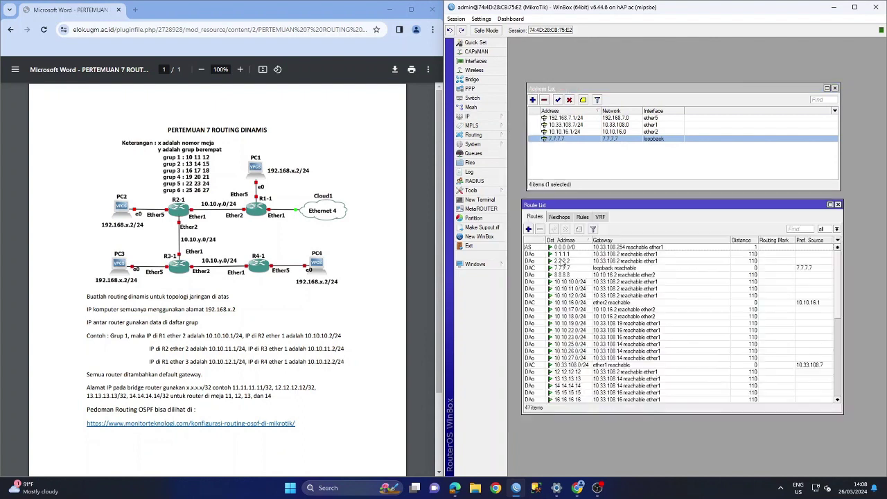
left_click(561, 256)
scroll(735, 305, "down", 7)
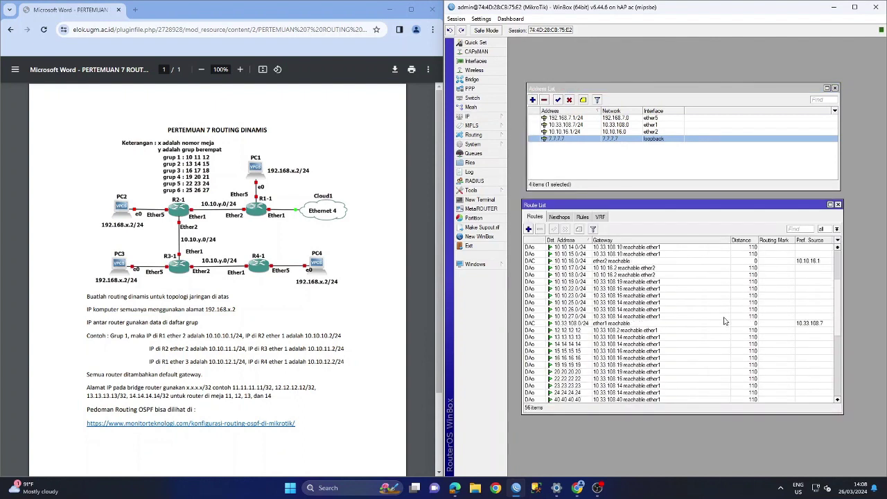
scroll(693, 320, "down", 2)
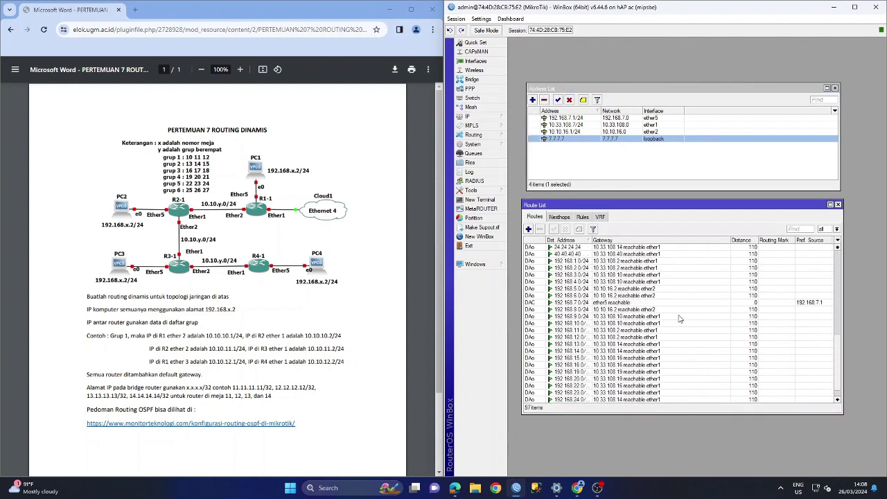
scroll(662, 312, "up", 9)
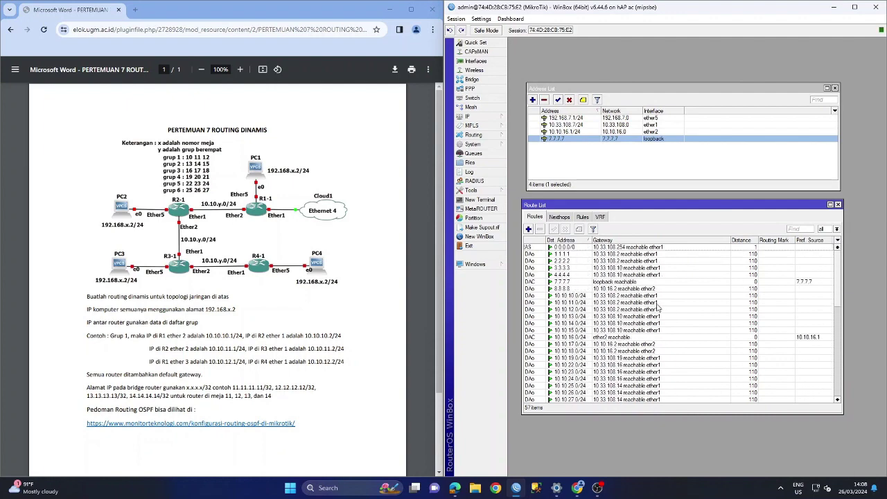
left_click_drag(636, 205, 640, 235)
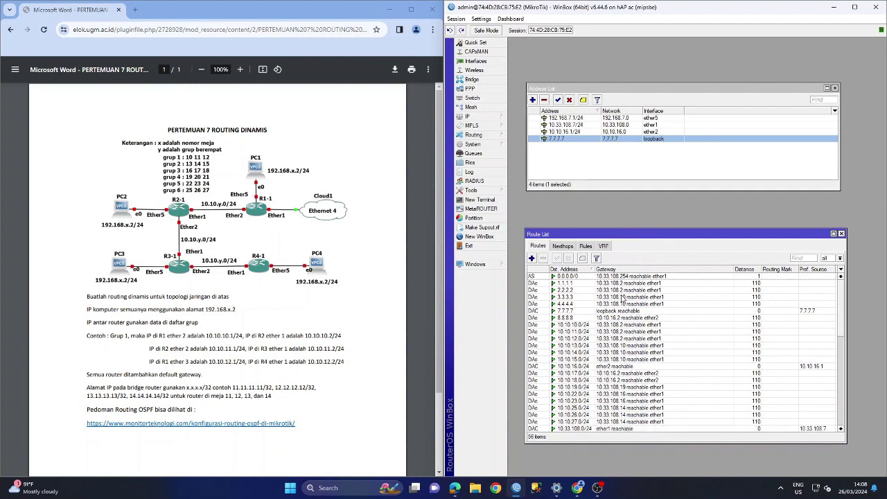
scroll(615, 310, "down", 1)
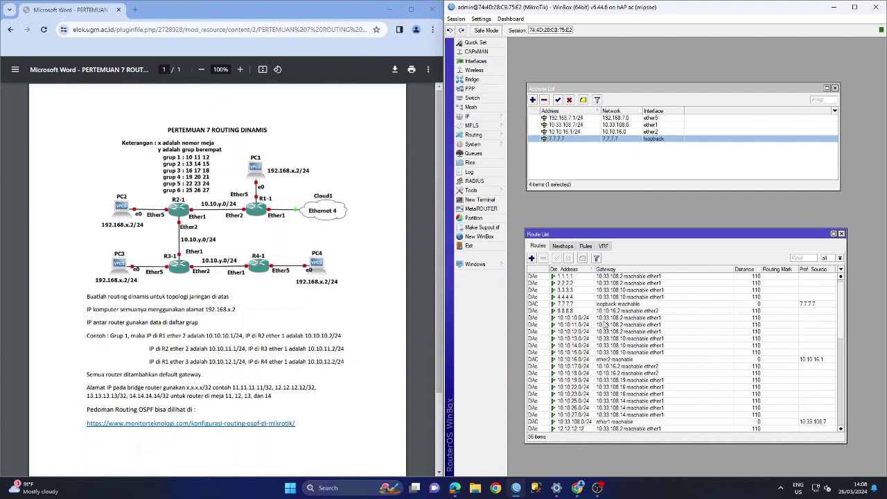
scroll(604, 324, "down", 4)
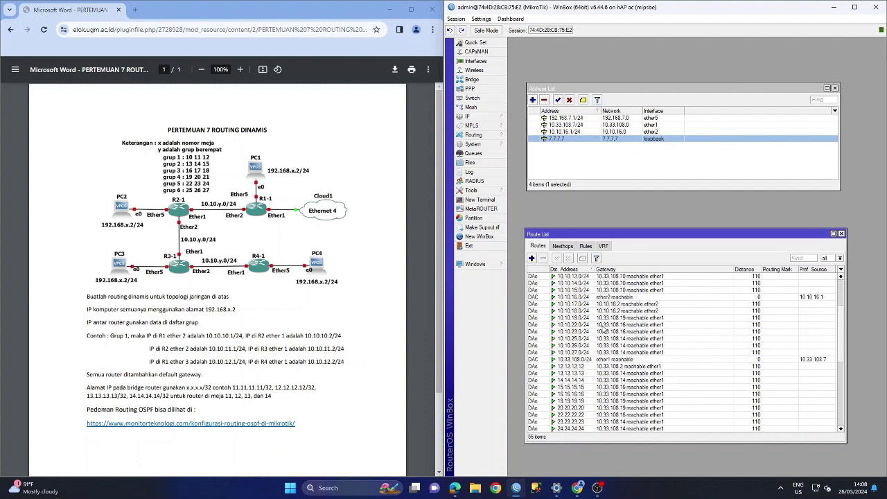
scroll(603, 328, "down", 2)
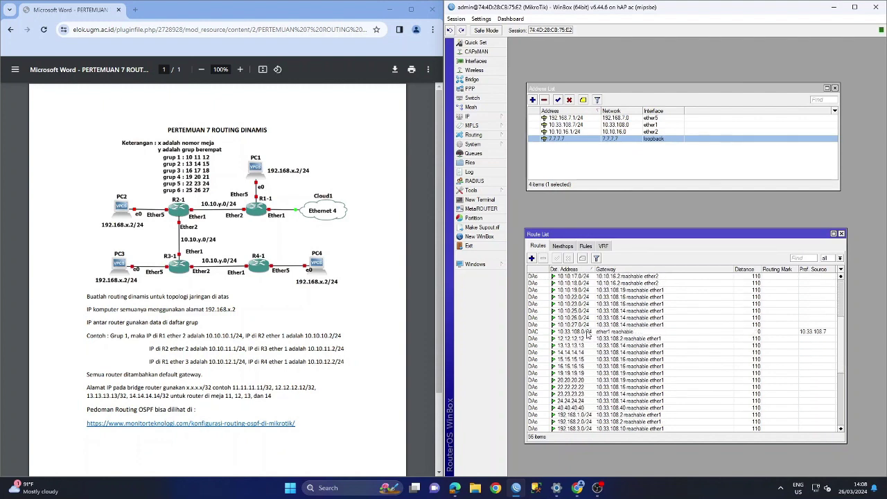
left_click(588, 334)
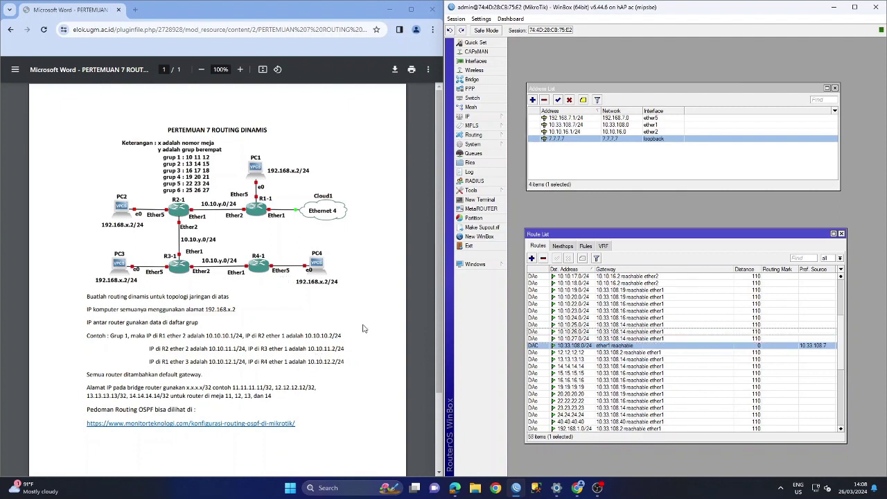
Open the OSPF routing settings, view the instances and look at a blank new instance form without saving it
left_click(474, 134)
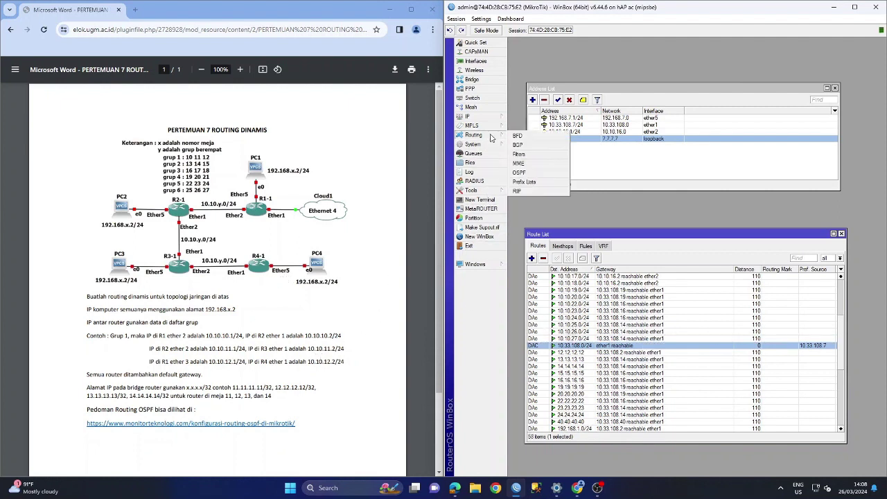
left_click(541, 173)
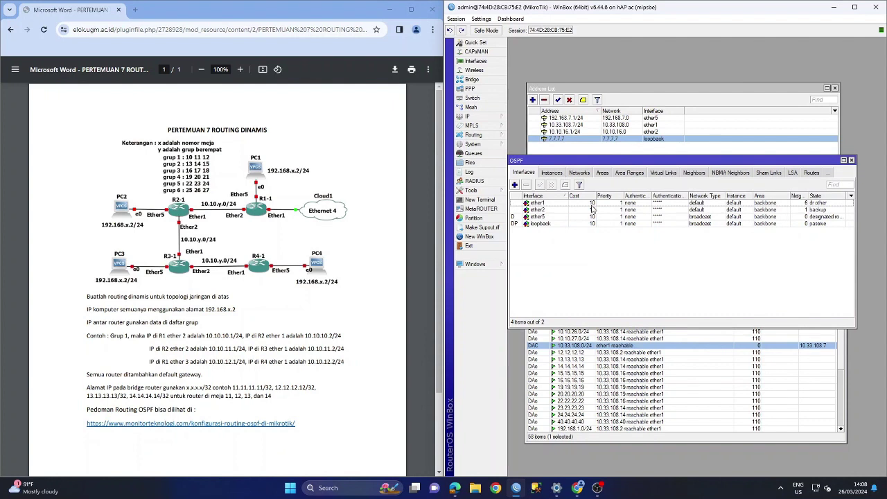
left_click(553, 173)
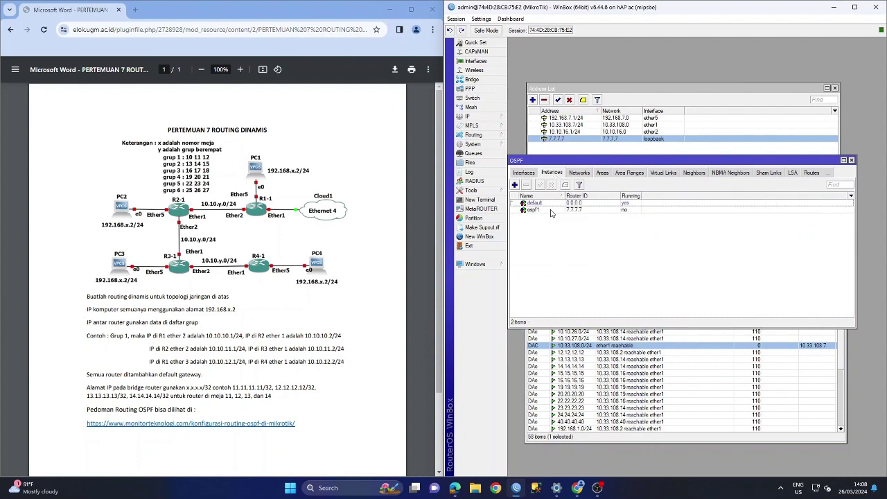
left_click(515, 185)
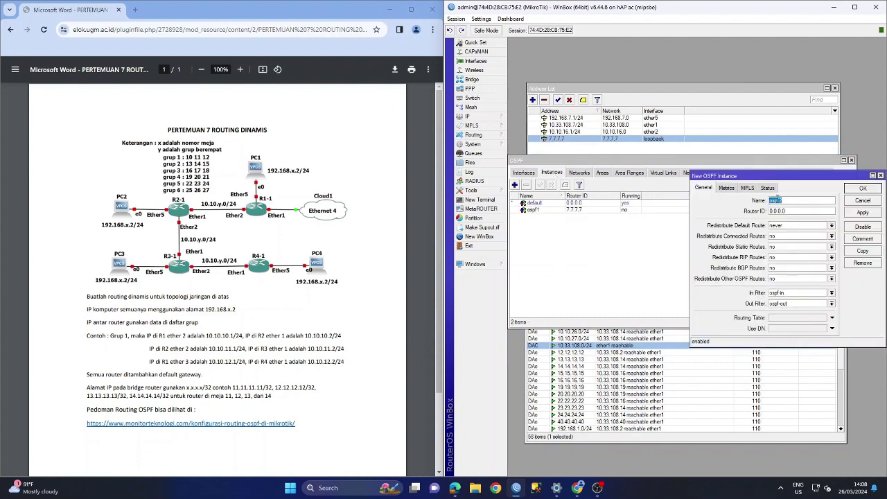
left_click(881, 176)
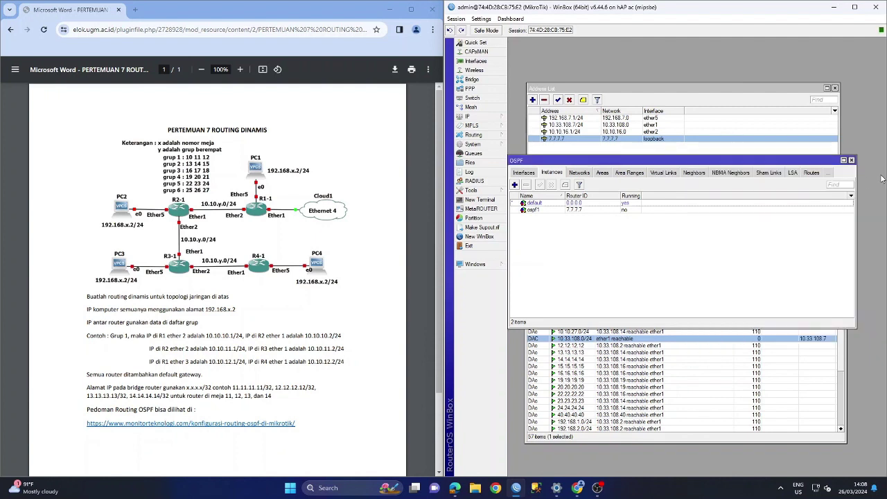
Inspect the ospf1 instance and its Redistribute Connected Routes options, keeping as type 1, and close it
double_click(534, 210)
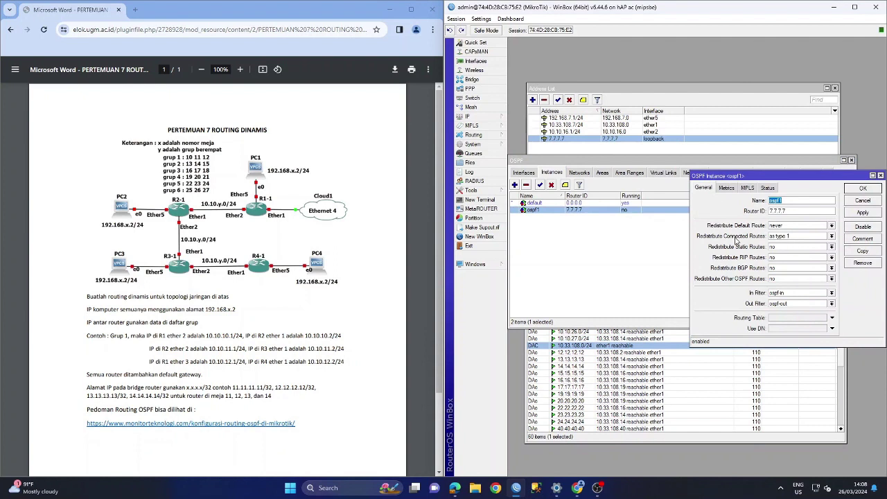
left_click(832, 236)
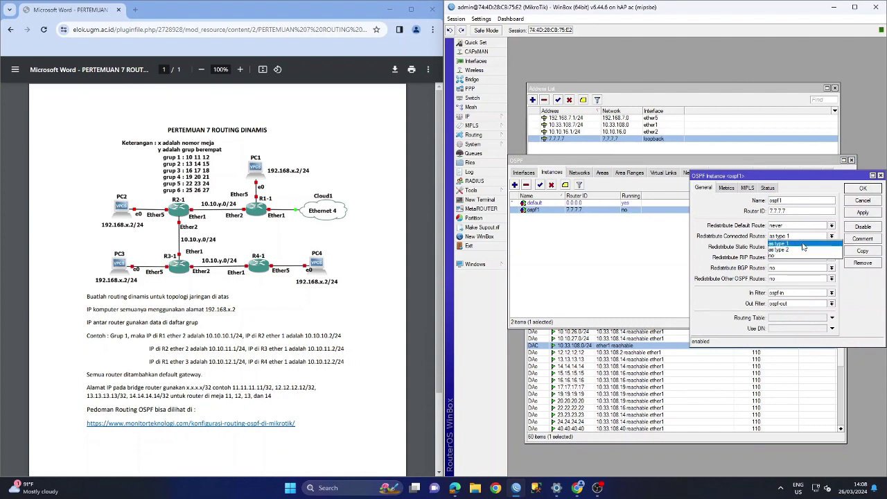
left_click(803, 245)
left_click(880, 176)
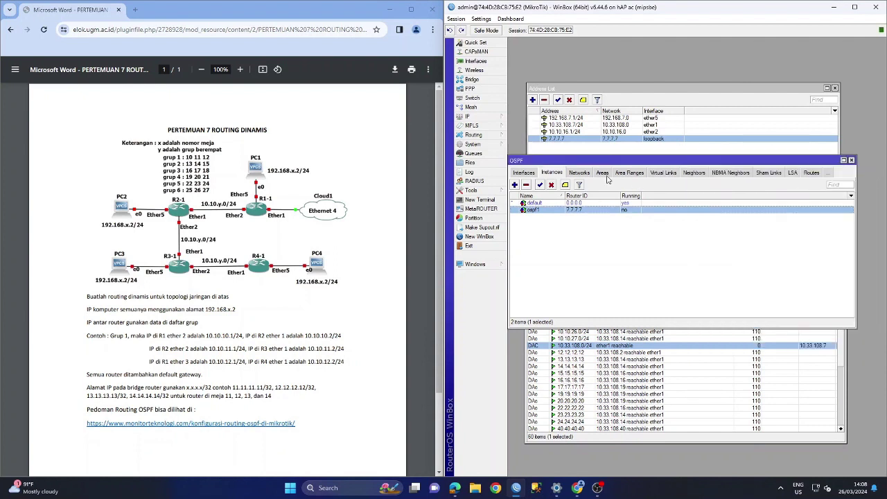
Review the OSPF networks and inspect the network and area settings of the 192.168.7.0/24 entry
left_click(577, 174)
left_click(527, 176)
left_click(526, 176)
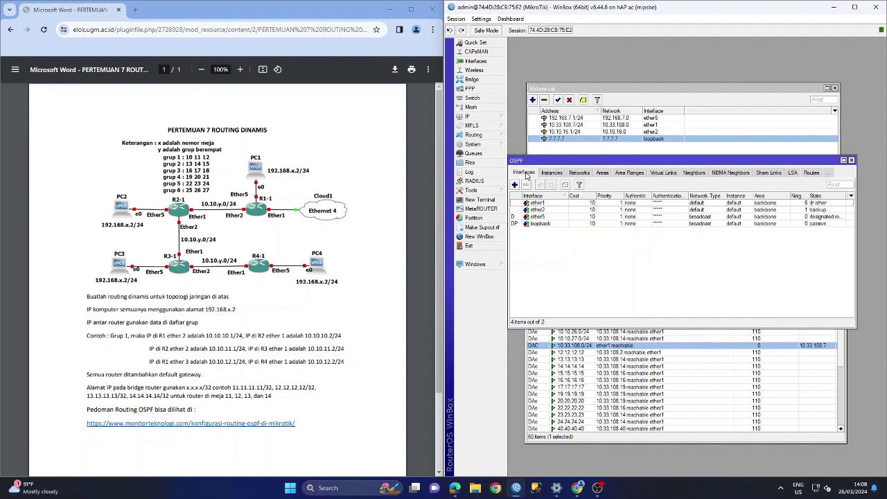
left_click(592, 174)
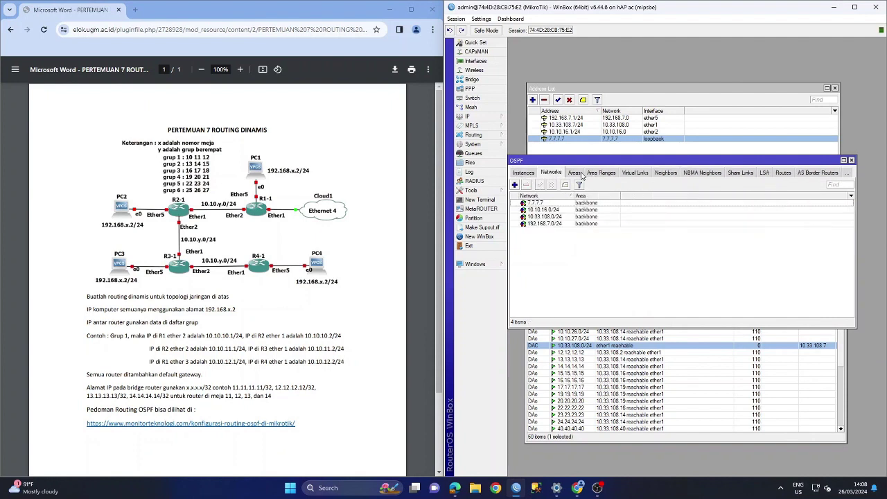
left_click(554, 224)
double_click(554, 224)
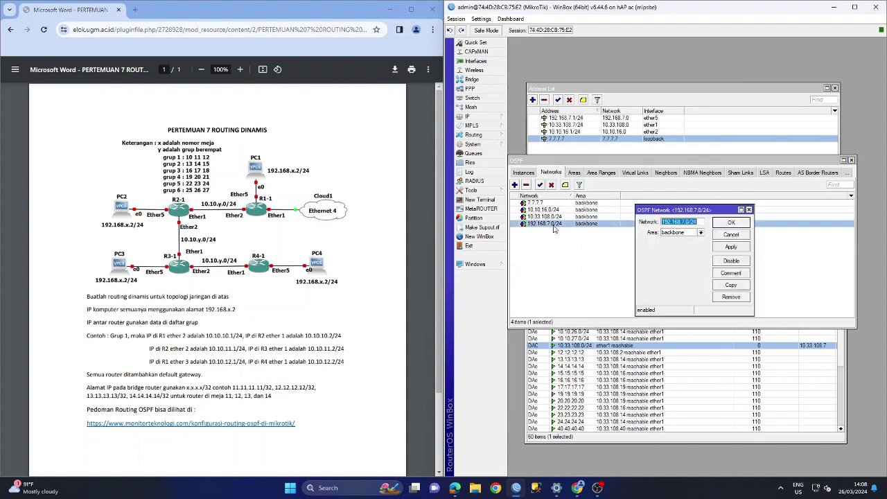
left_click(749, 210)
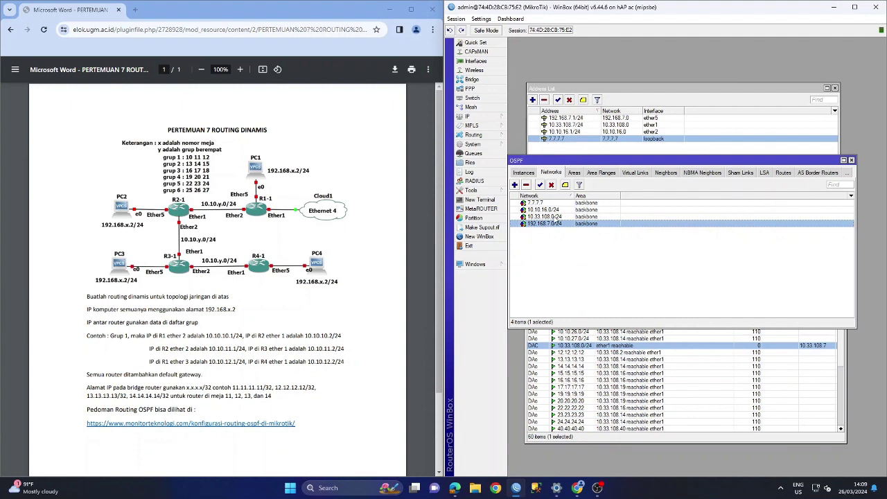
Review the OSPF interfaces list and close the OSPF settings
left_click(529, 172)
left_click(526, 173)
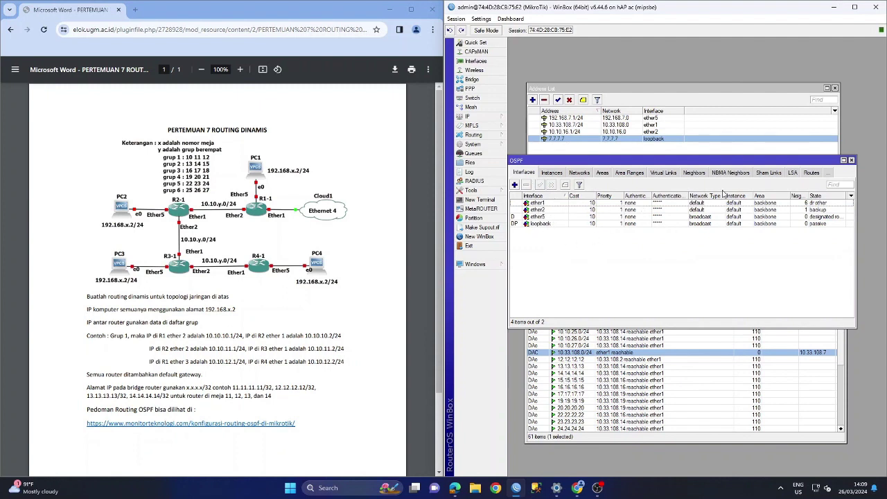
left_click(852, 160)
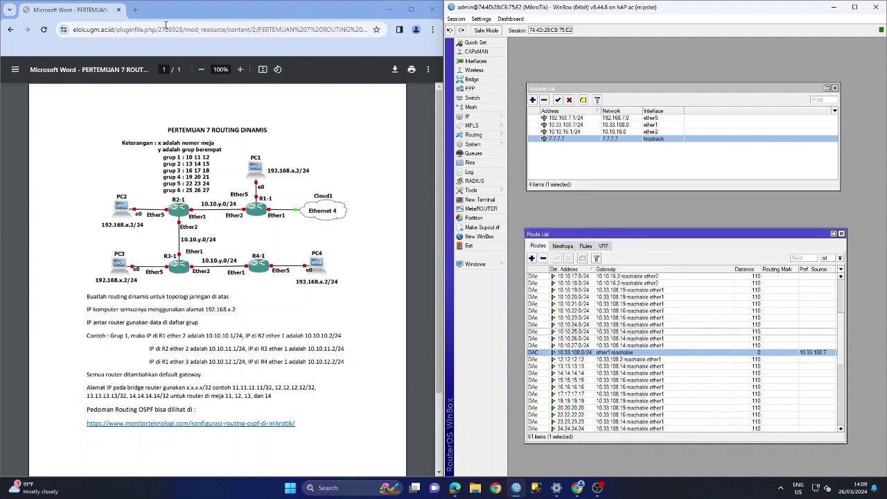
Load YouTube in a new browser tab to test the internet connection
left_click(135, 10)
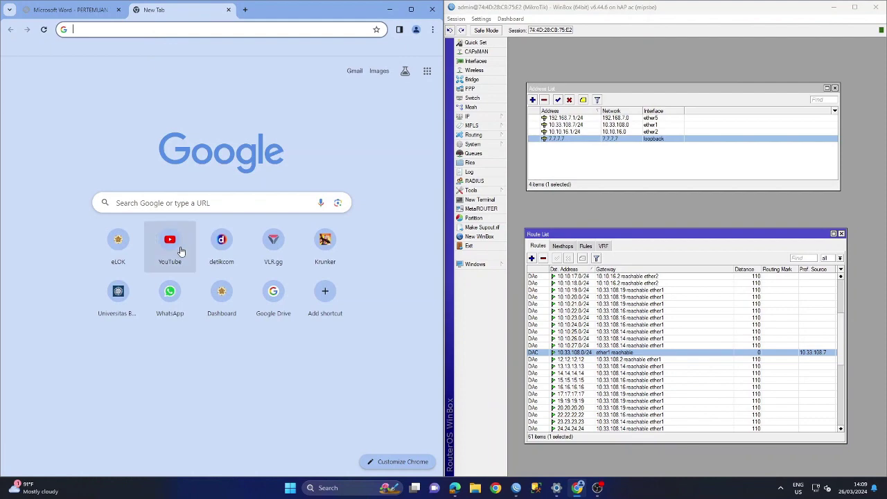
left_click(181, 251)
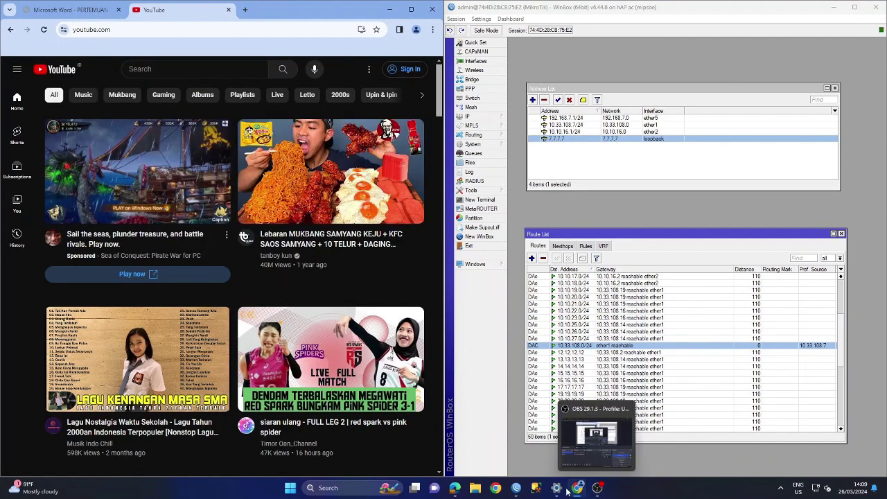
Open Command Prompt and begin a ping command, leaving the target address blank
left_click(358, 493)
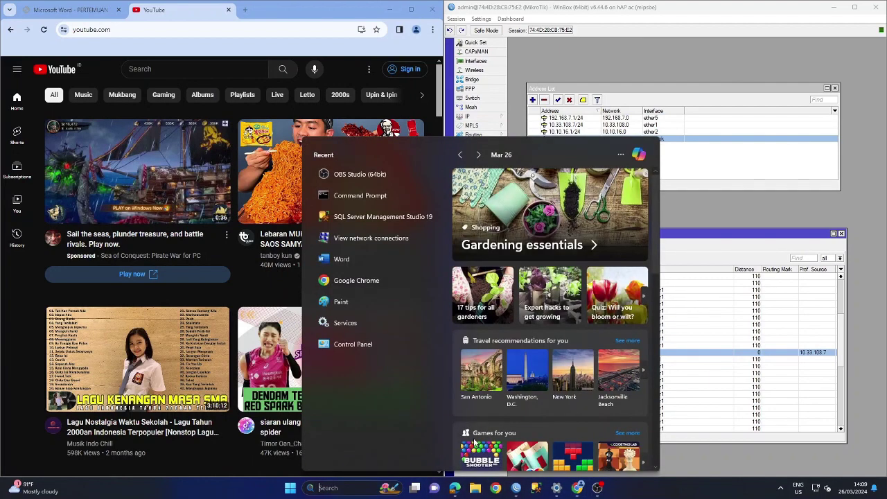
type("cmd")
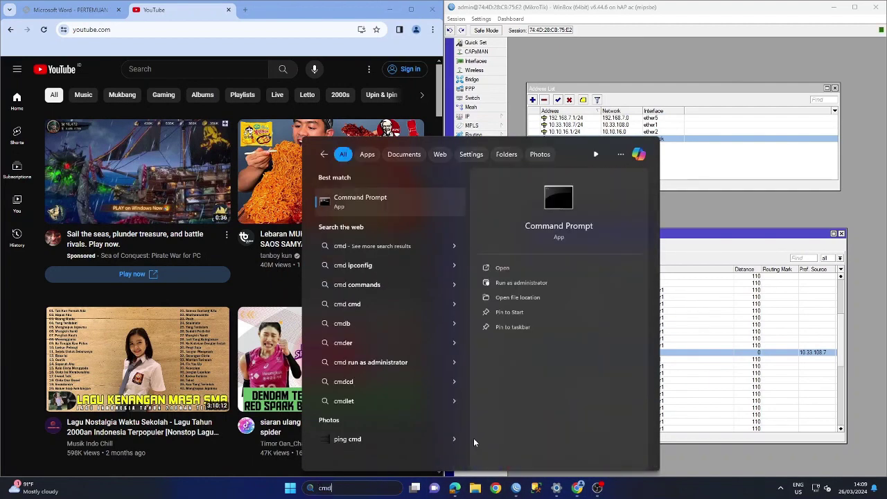
key("Return")
left_click_drag(333, 120, 580, 206)
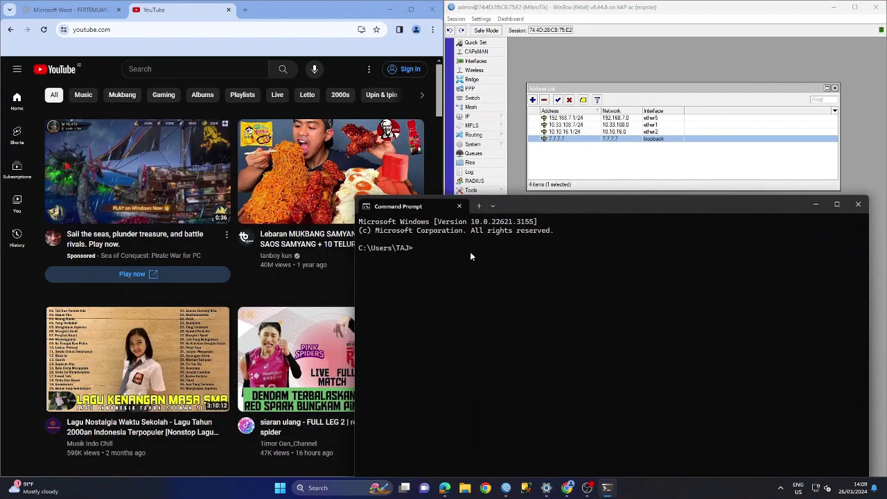
type("ping")
left_click_drag(642, 207, 596, 208)
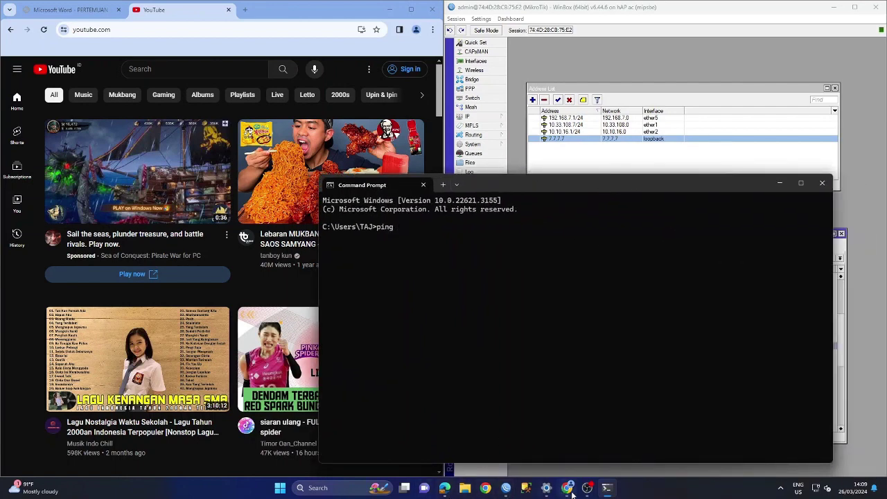
Check the IPv4 address, gateway and DNS settings of the Ethernet 3 adapter in Windows Settings and close its properties
mouse_move(553, 493)
left_click(537, 461)
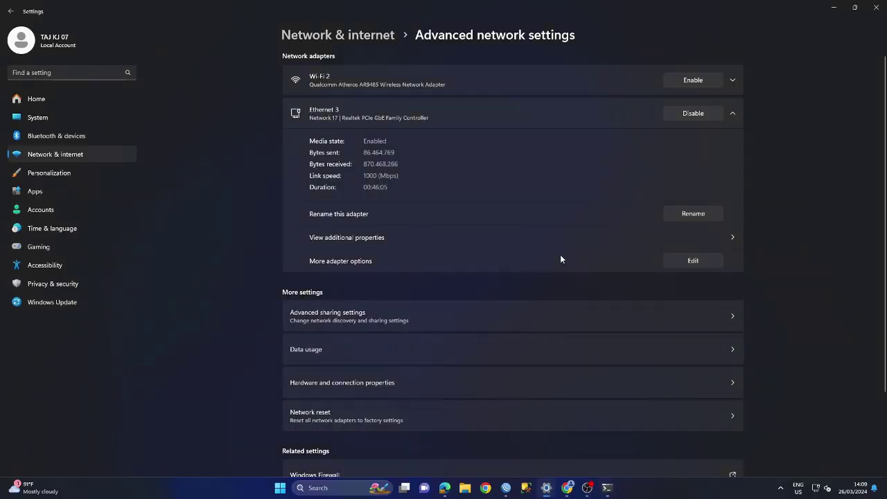
left_click(693, 261)
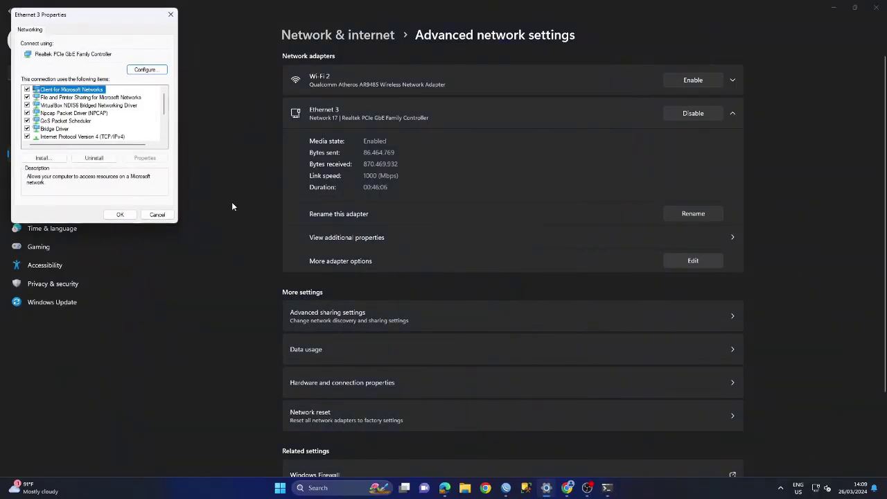
double_click(138, 137)
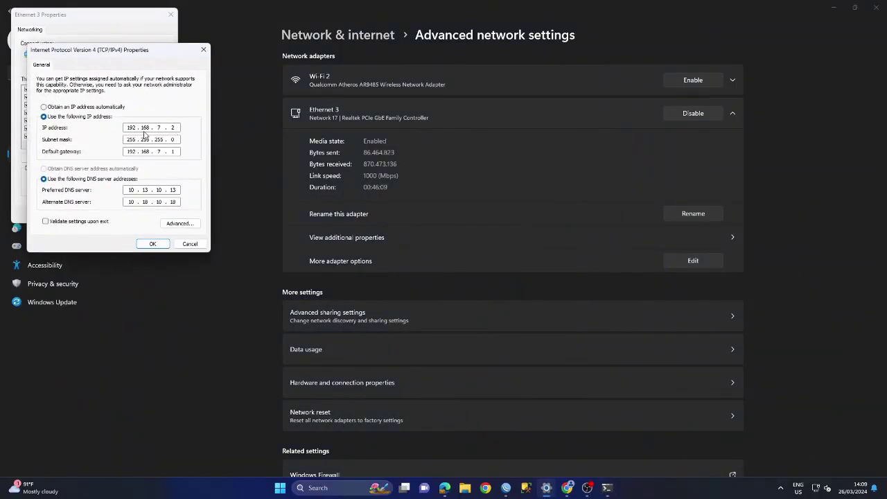
left_click(154, 244)
left_click(157, 216)
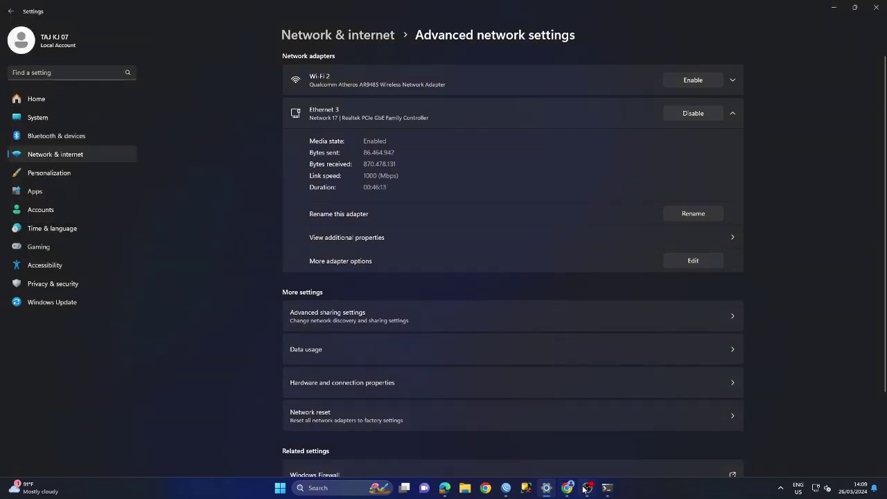
Consult the topology document in the browser and ping 192.168.8.2 from Command Prompt
left_click(606, 489)
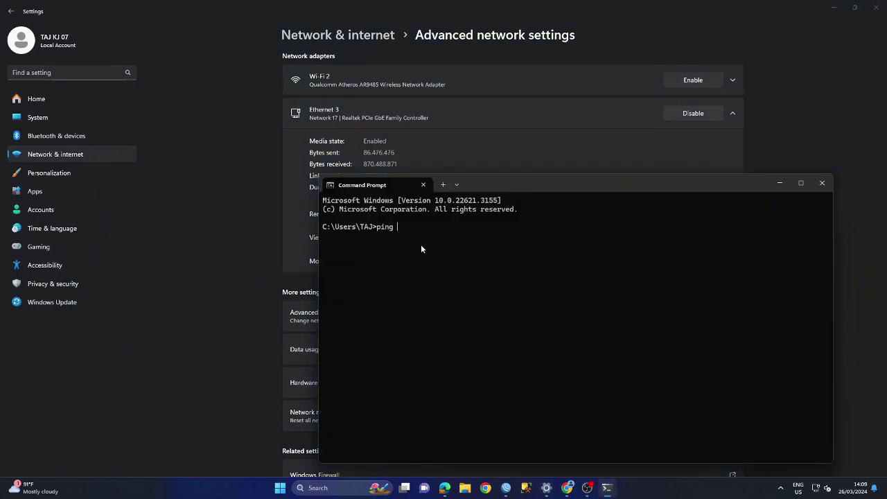
left_click(506, 488)
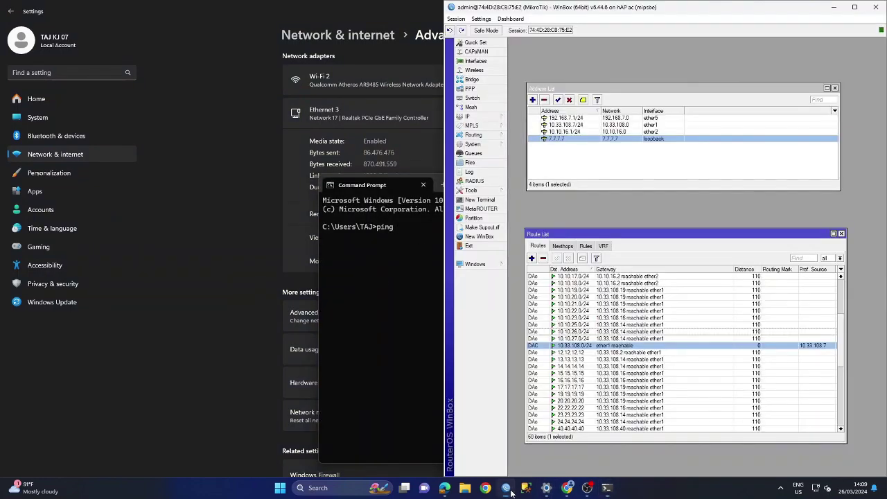
left_click(567, 489)
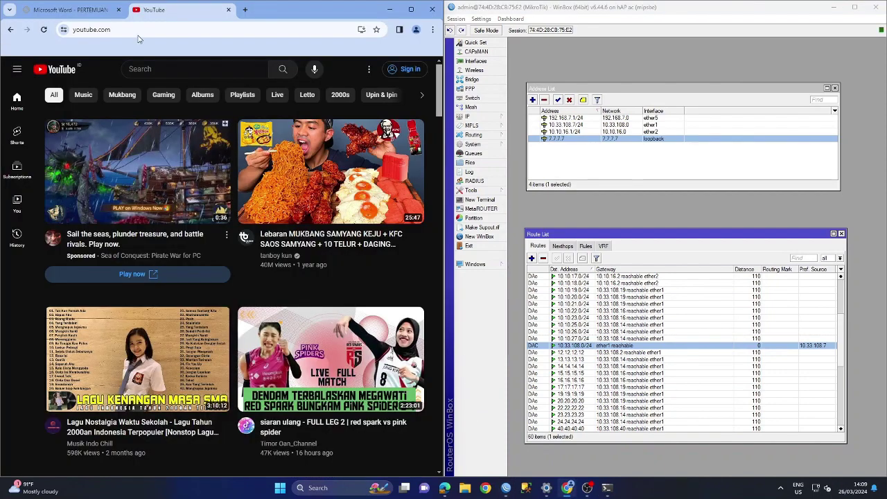
left_click(59, 9)
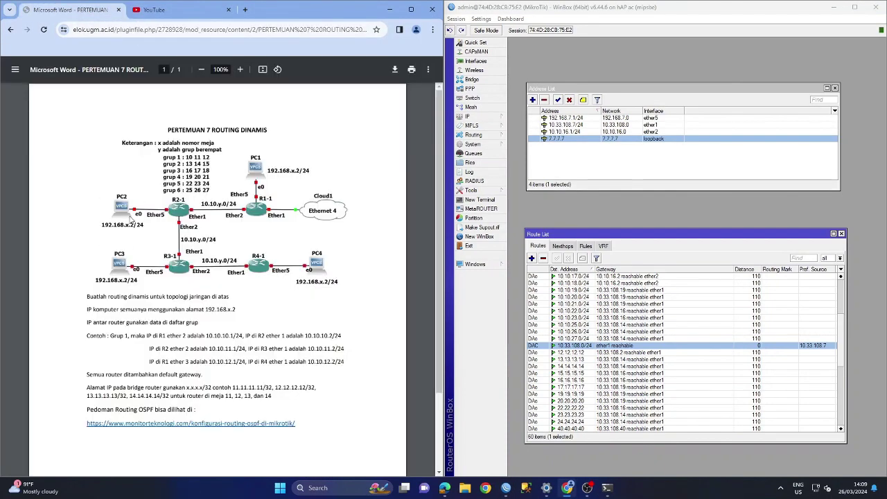
left_click(607, 488)
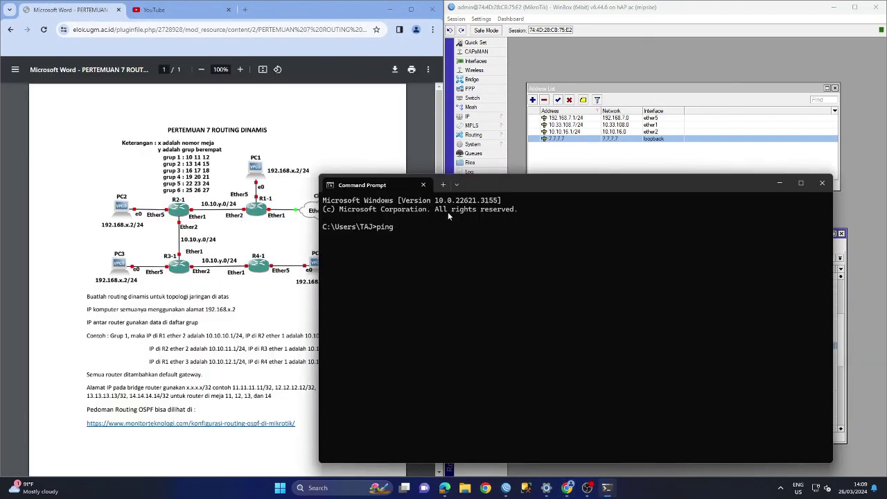
type("192.168.8.2")
key("Return")
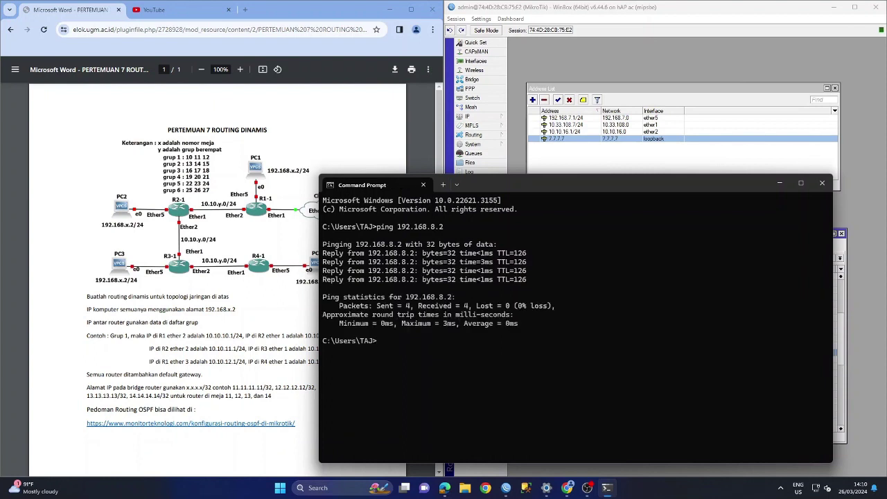
Ping the other PCs at 192.168.6.2 and 192.168.5.2 from Command Prompt
type("192.168.8.2")
type("6")
left_click_drag(488, 181, 531, 179)
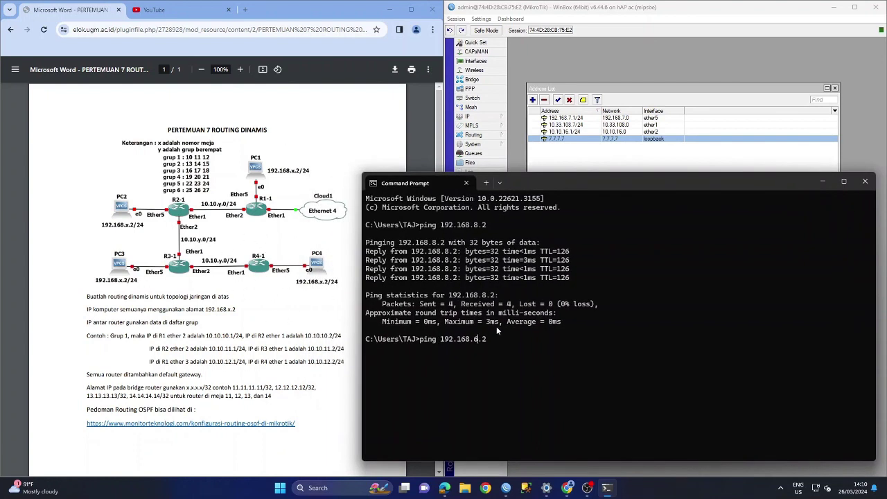
key("Return")
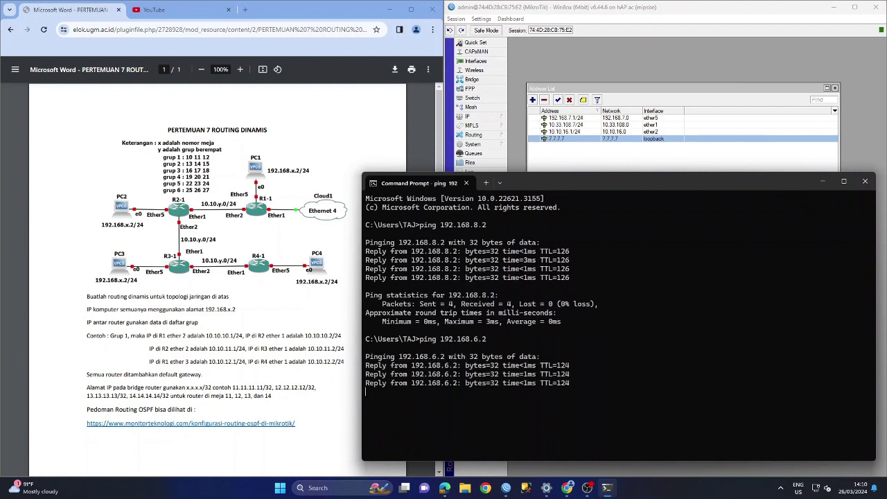
key("Up")
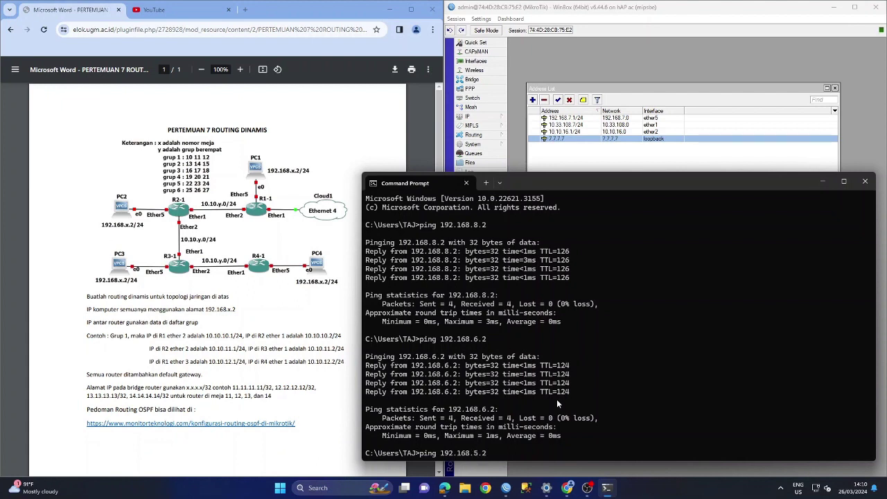
key("Return")
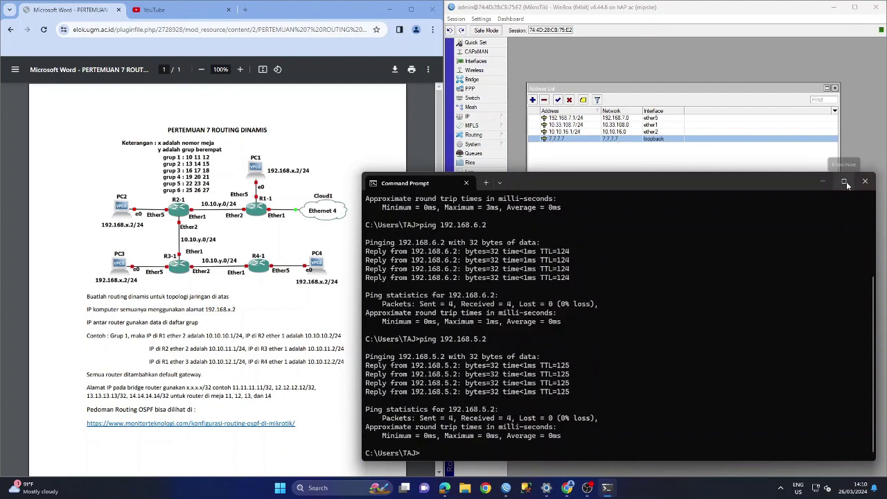
key("alt+Tab")
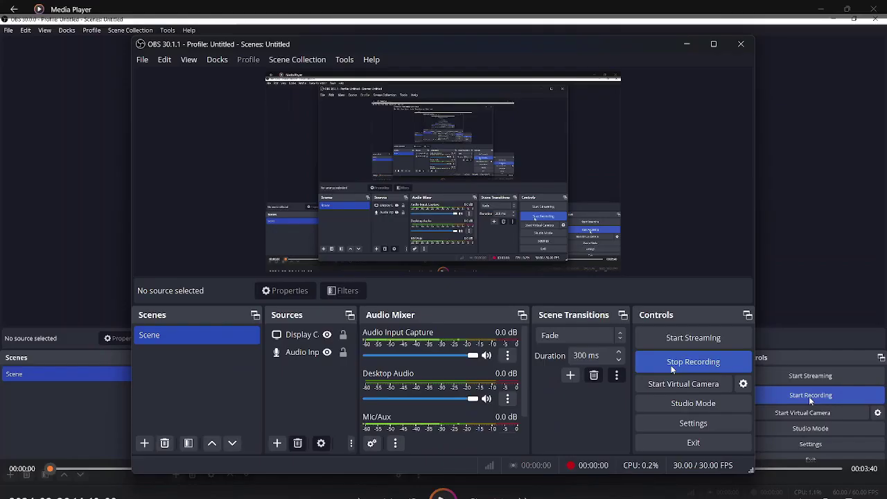
left_click(821, 290)
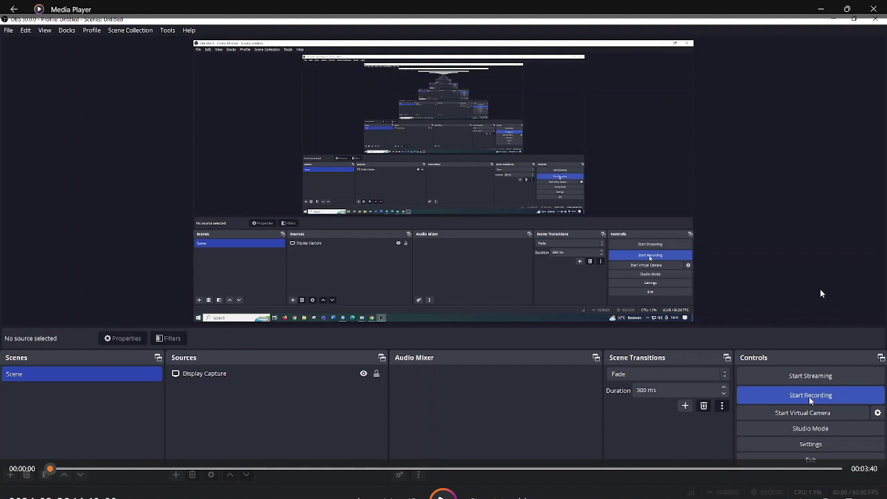
key("alt+tab")
left_click(442, 496)
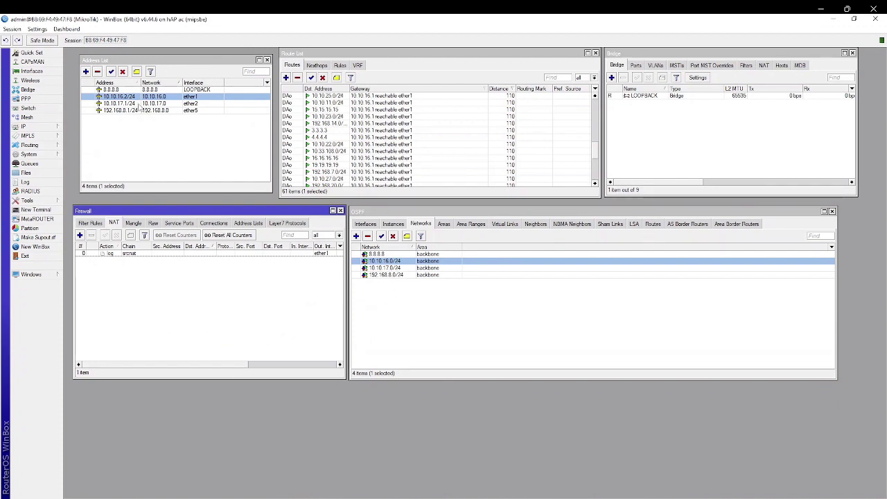
Review the second router's address list, including the 8.8.8.8 LOOPBACK details and the ether1, ether2 and ether5 entries
left_click(135, 97)
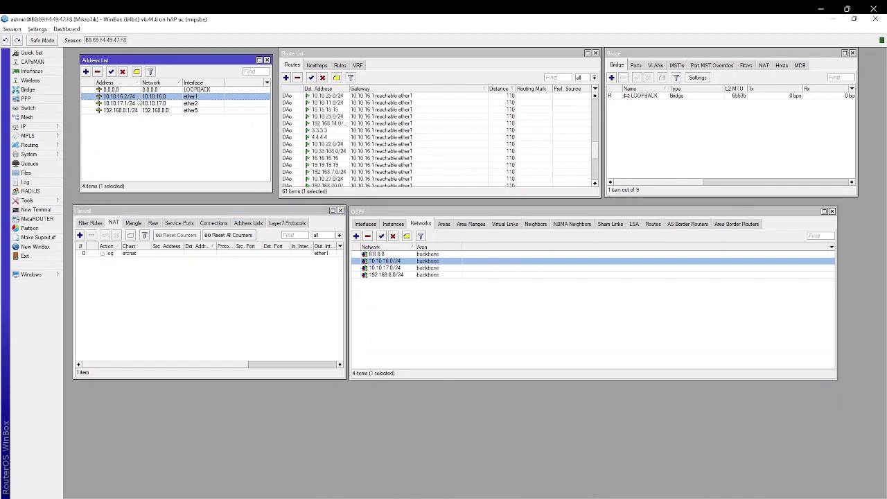
double_click(115, 90)
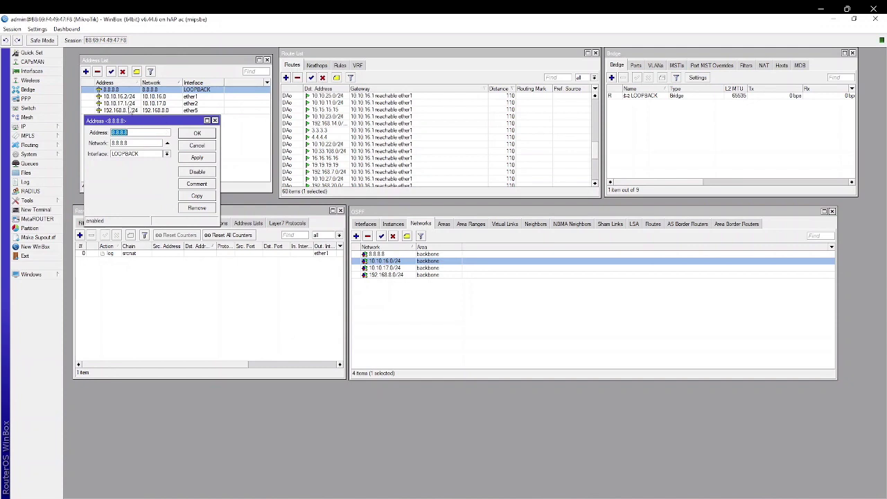
left_click(215, 121)
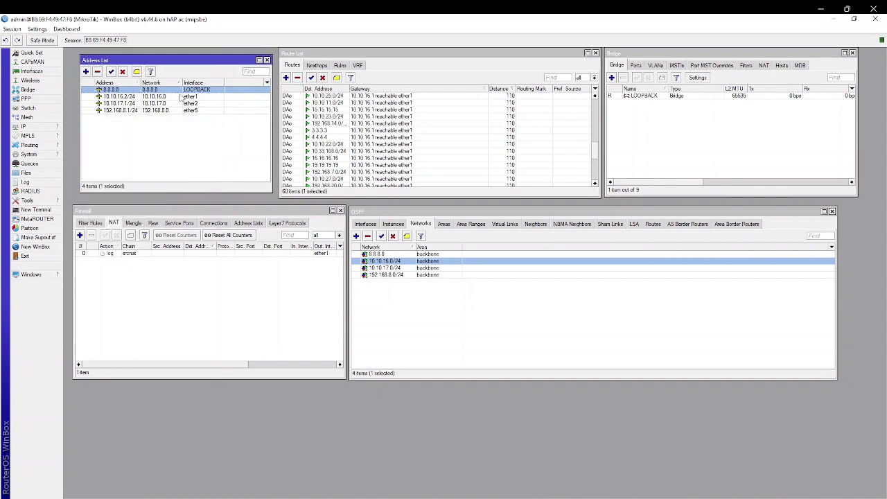
left_click(182, 97)
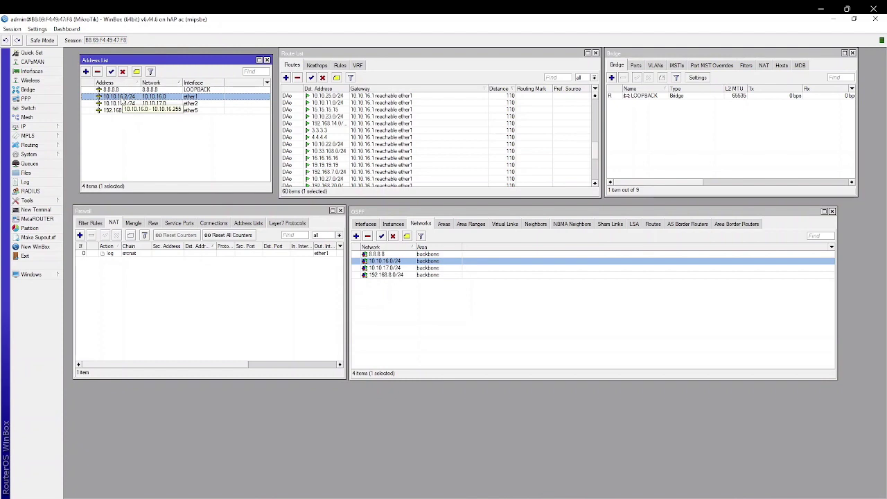
left_click(150, 104)
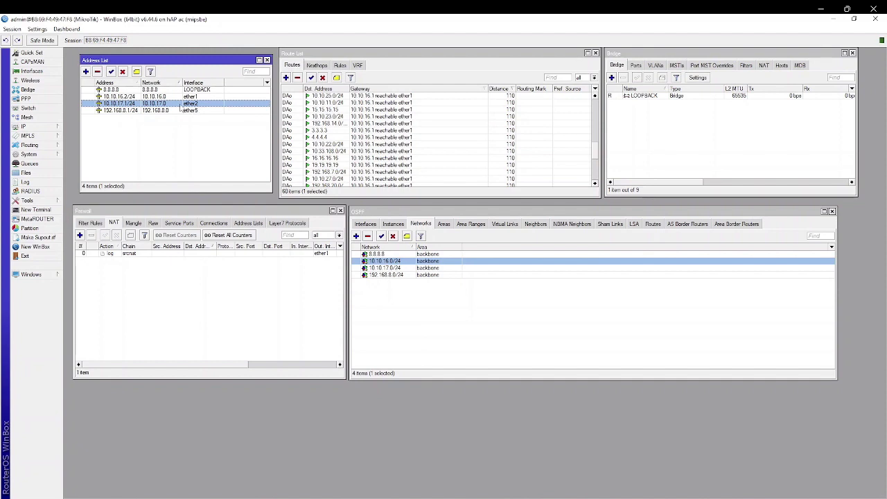
left_click(165, 111)
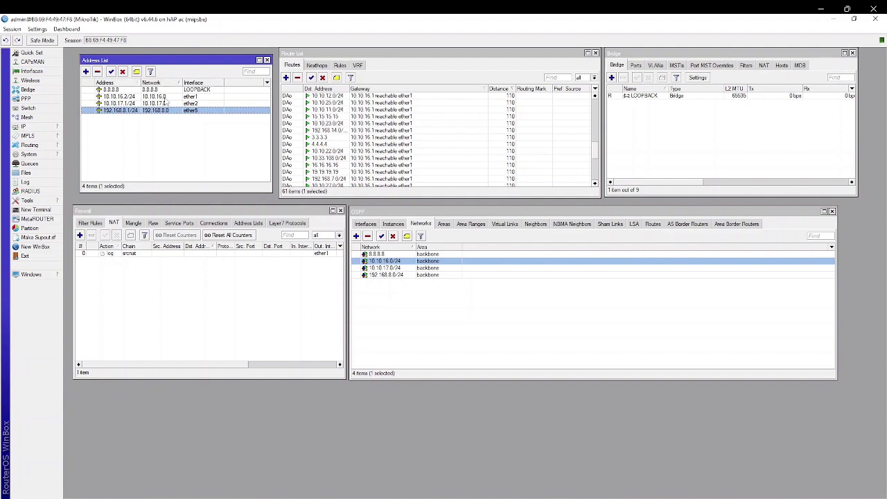
Set the action of the srcnat NAT rule on ether1 to masquerade and save the rule
left_click(159, 211)
left_click(112, 257)
double_click(136, 259)
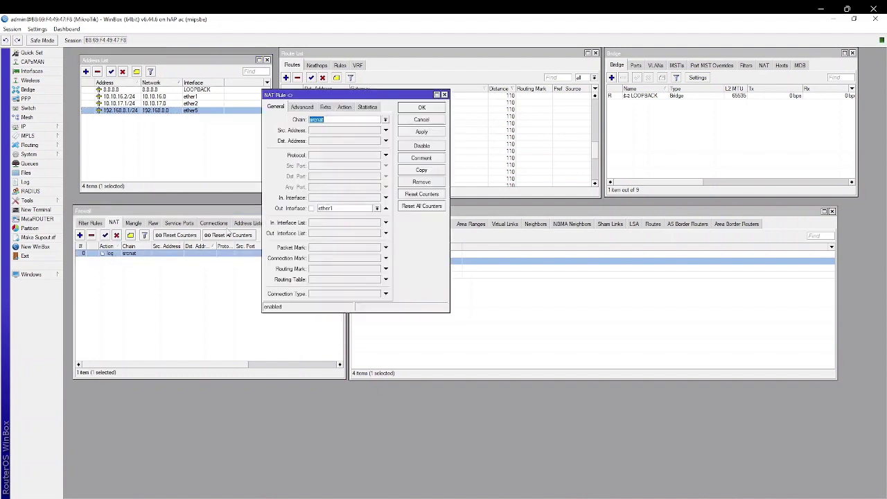
left_click(345, 108)
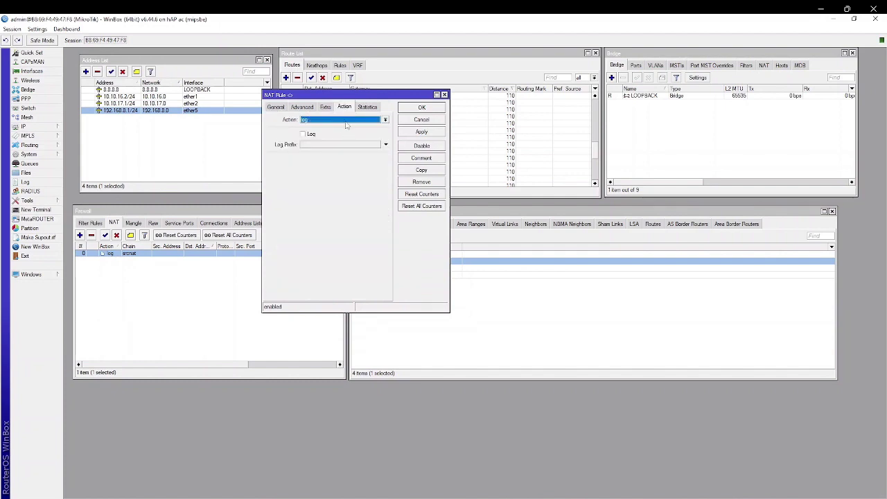
left_click(336, 121)
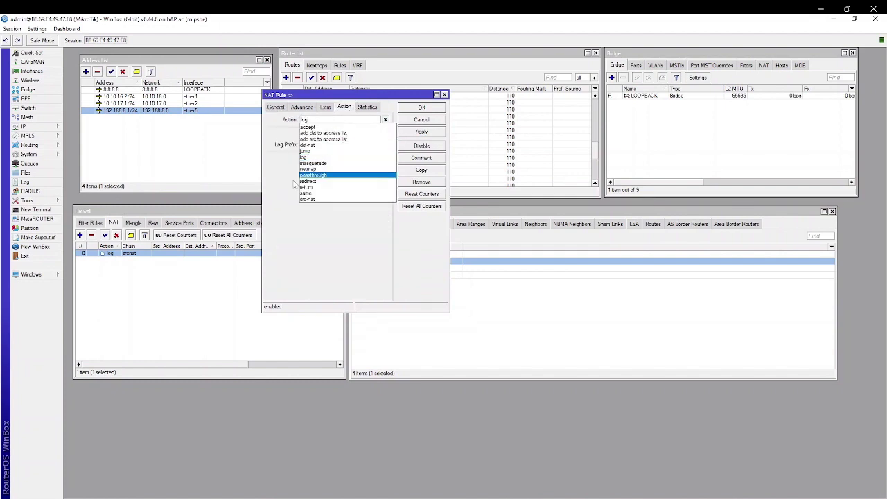
left_click(316, 167)
left_click(419, 134)
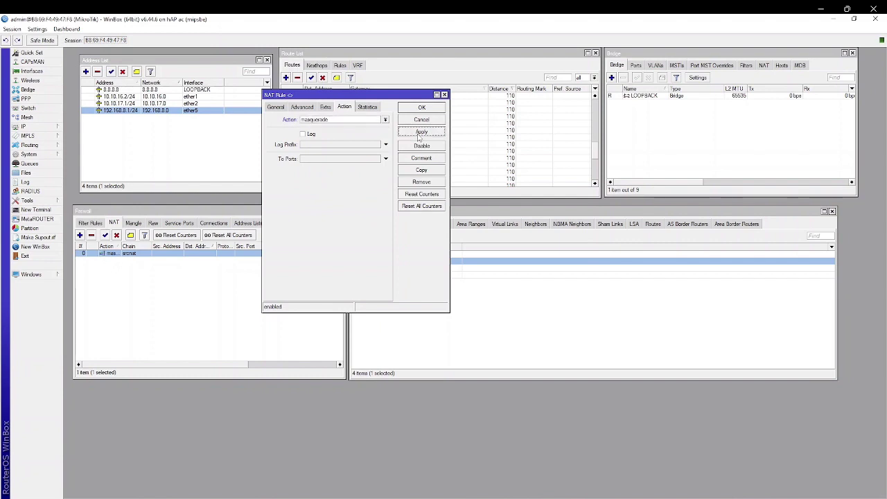
left_click(426, 109)
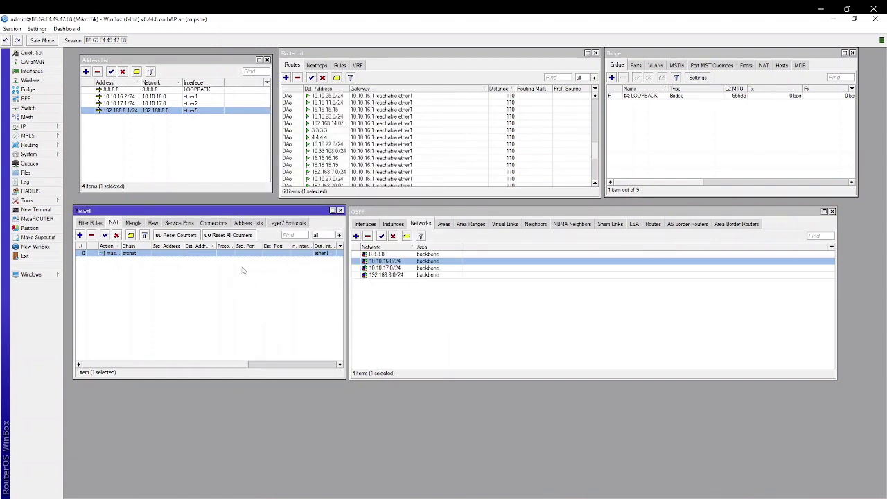
Review the general settings of the srcnat NAT rule, including its ether1 out interface, and reapply the rule
double_click(323, 255)
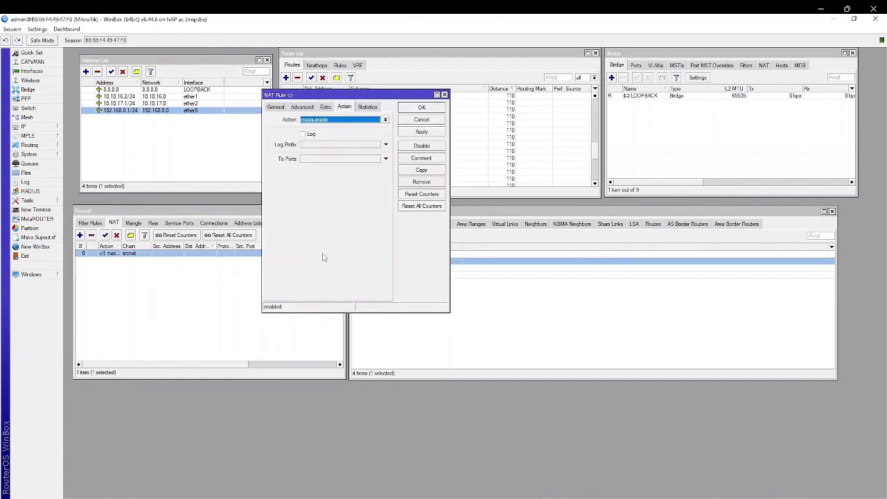
left_click(273, 109)
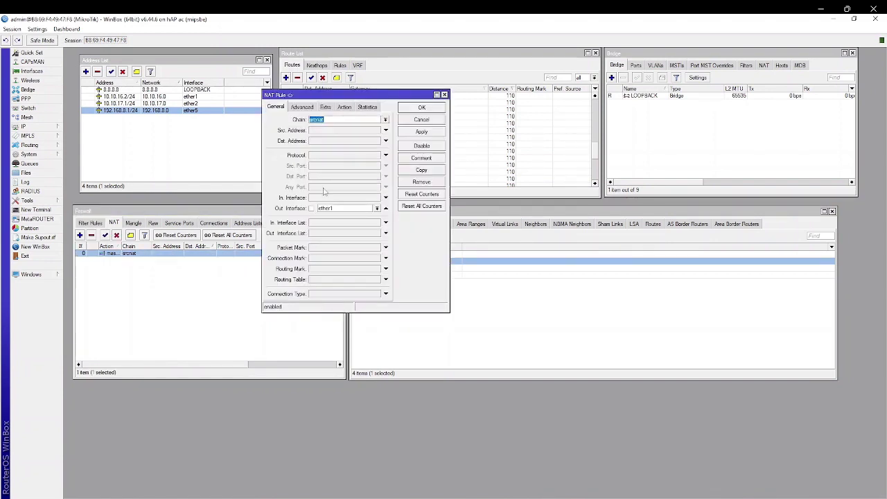
left_click(421, 131)
left_click(444, 94)
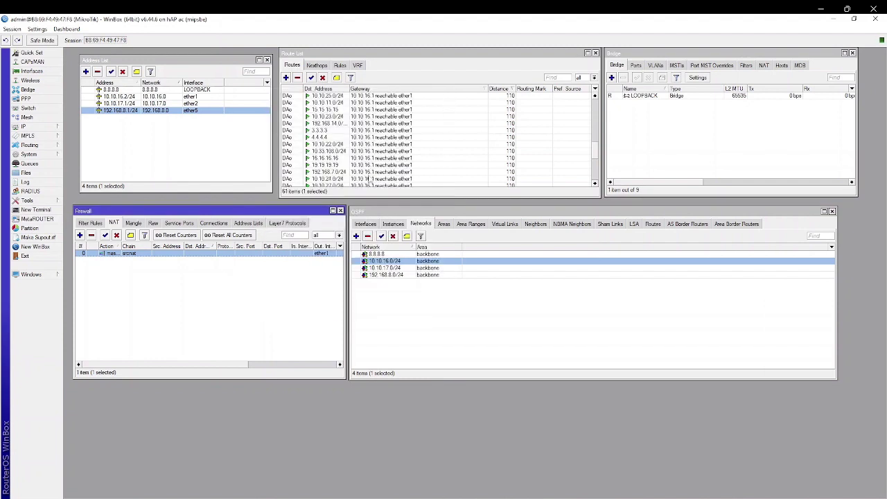
Examine the 0.0.0.0/0 default route and the connected routes for ether5 and ether2 at the end of the route list
scroll(360, 143, "down", 5)
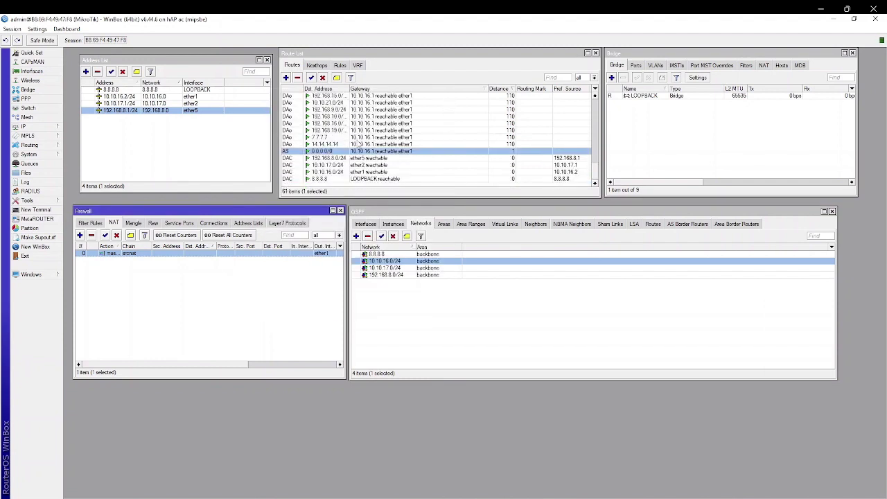
left_click(330, 152)
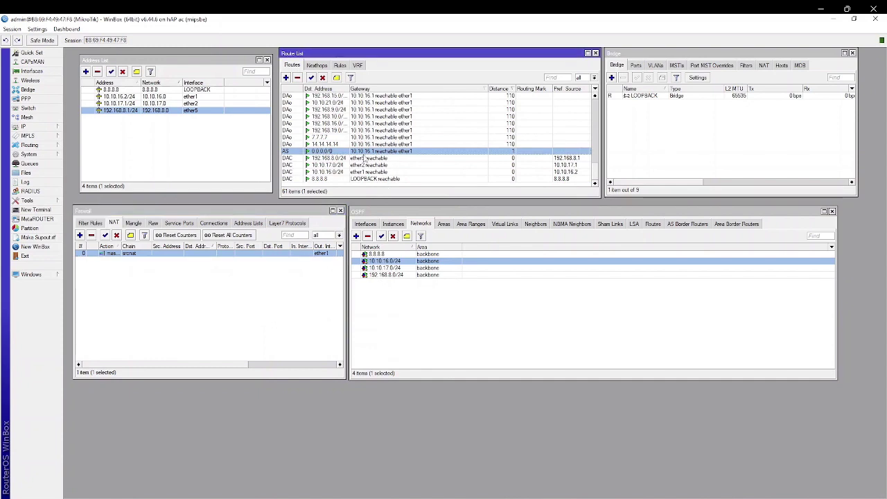
left_click(348, 158)
left_click(338, 166)
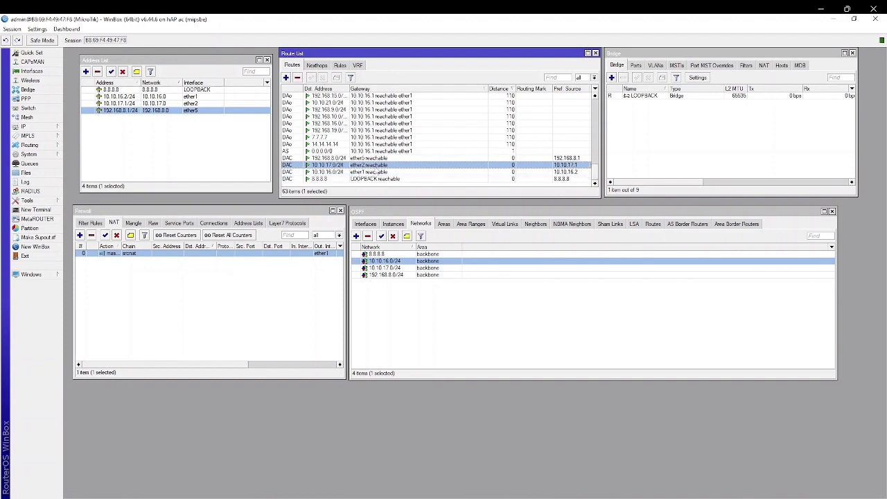
left_click(651, 51)
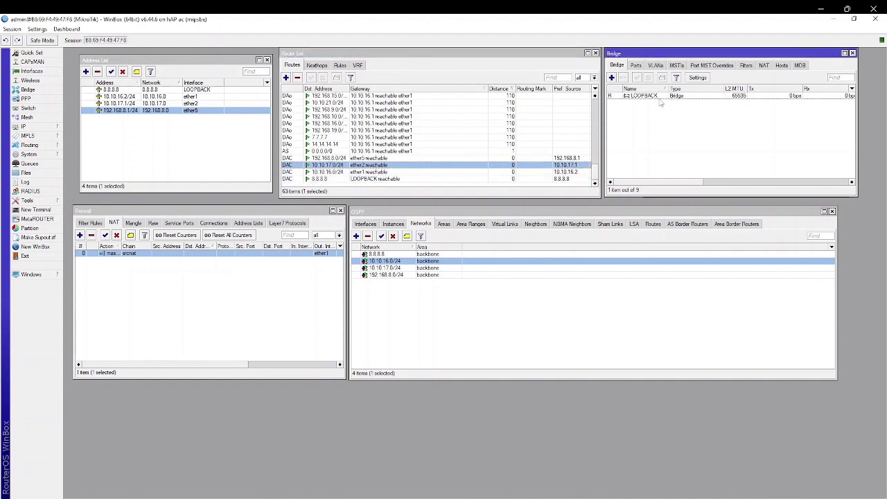
left_click(660, 98)
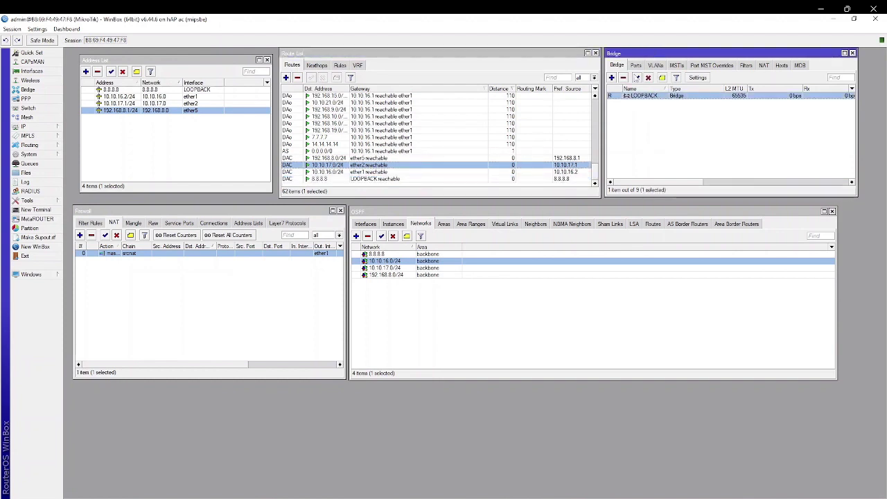
left_click(611, 78)
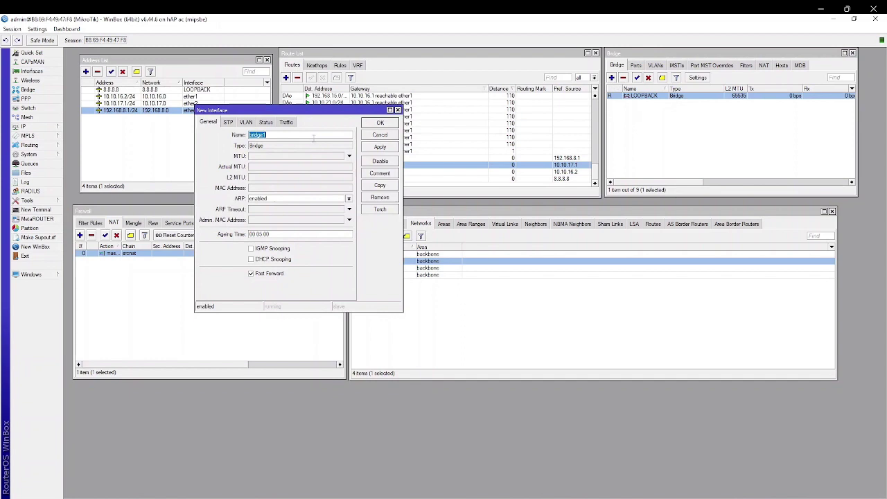
key("BackSpace")
type("loopback")
left_click(399, 110)
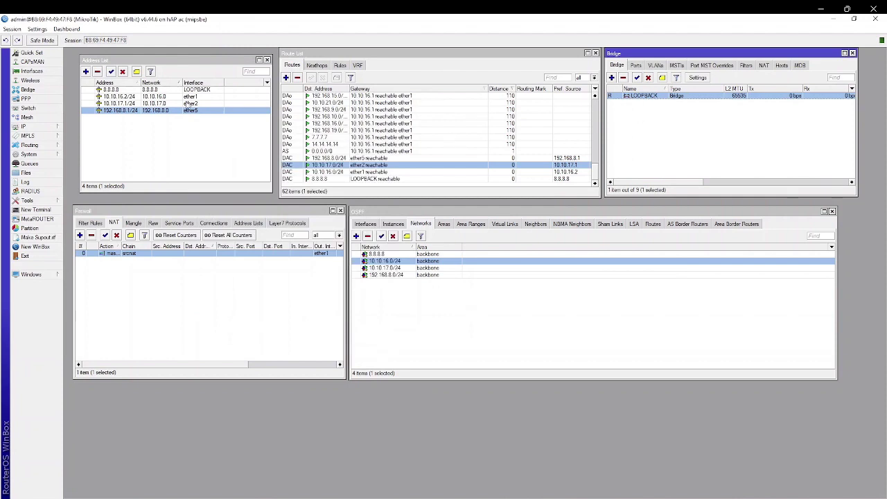
Check the 8.8.8.8 address assigned to the LOOPBACK interface and reapply its settings
double_click(180, 91)
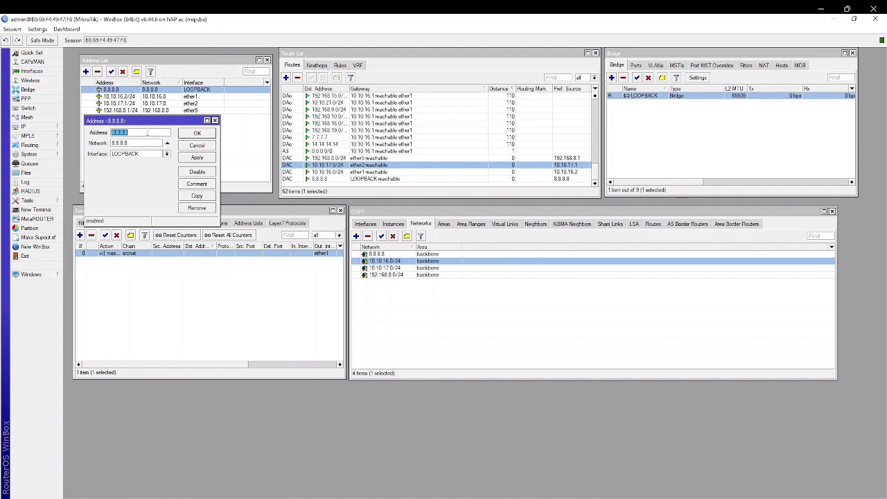
left_click(199, 159)
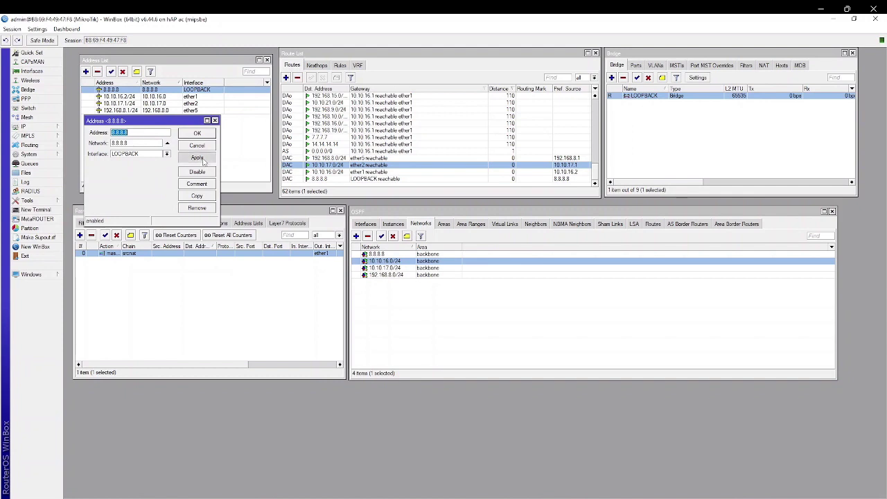
left_click(214, 120)
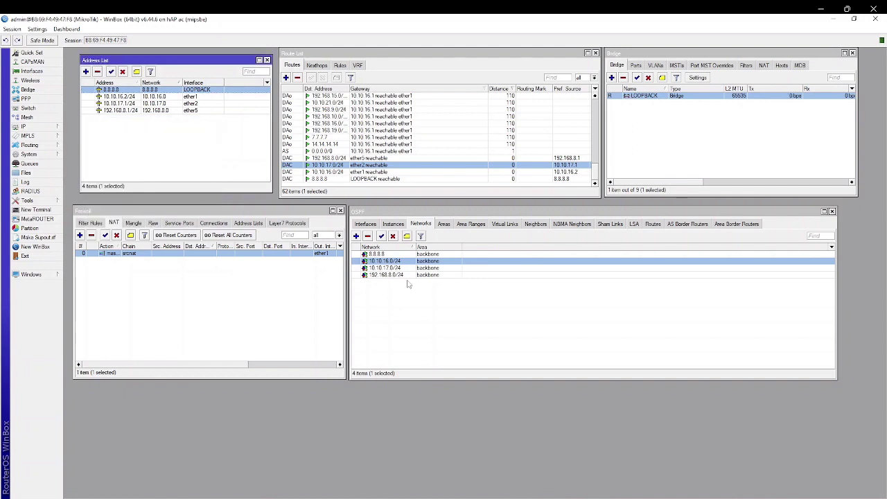
Look through the OSPF instances and the list of OSPF interfaces
left_click(375, 225)
left_click(392, 224)
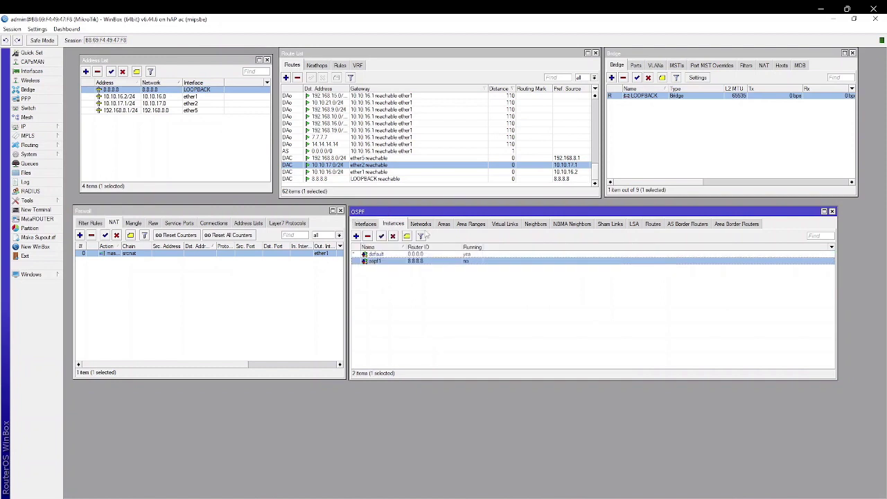
left_click(370, 226)
left_click(395, 226)
left_click(371, 225)
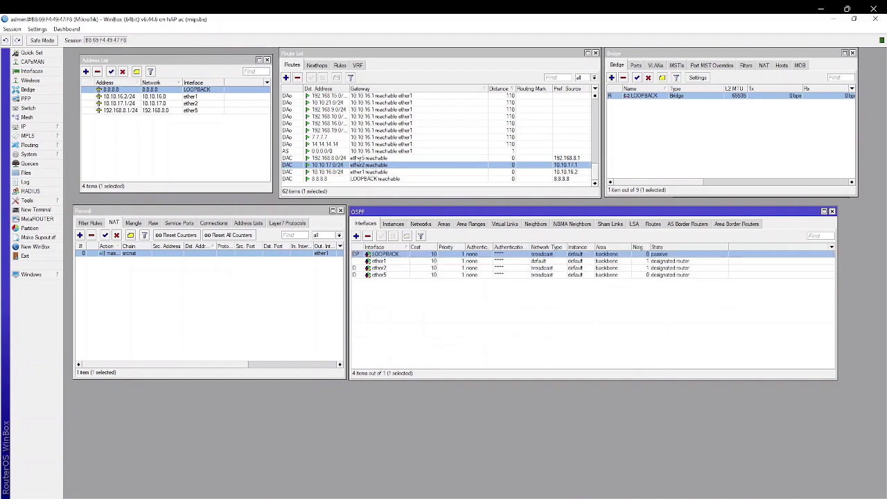
Inspect the destination address and gateway of the static default route 0.0.0.0/0, leaving the route as it is
left_click(352, 151)
double_click(351, 151)
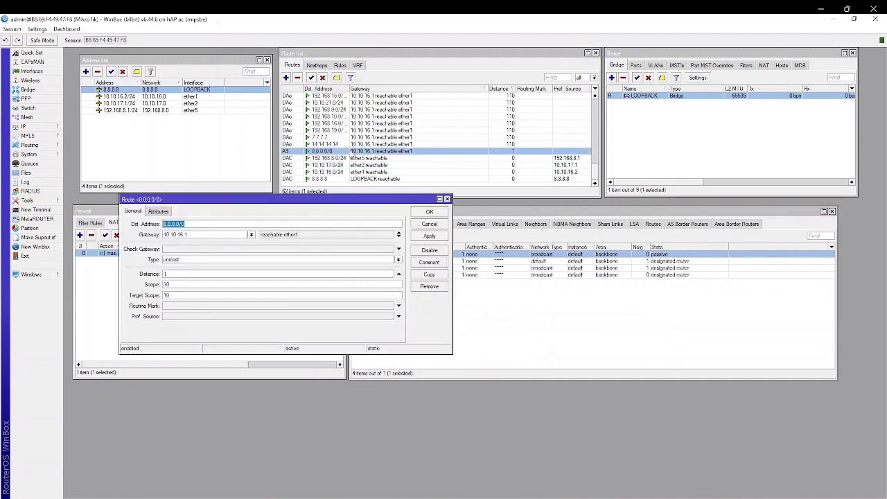
left_click(209, 235)
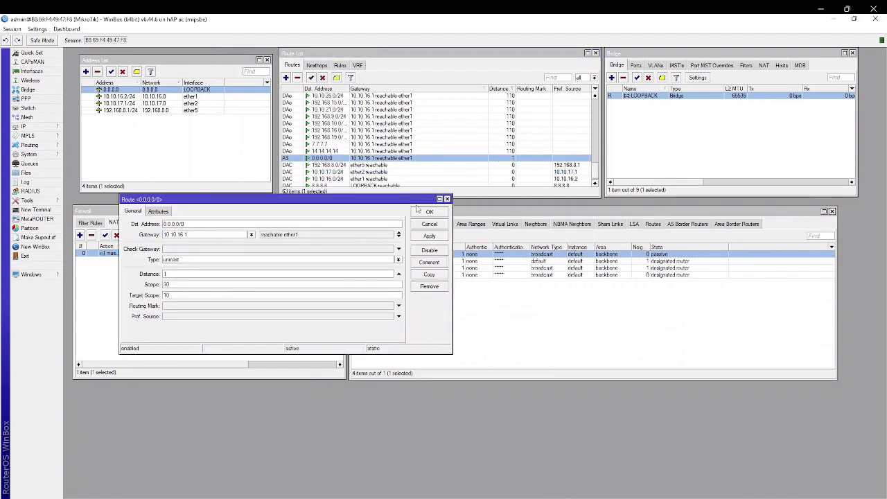
left_click(448, 200)
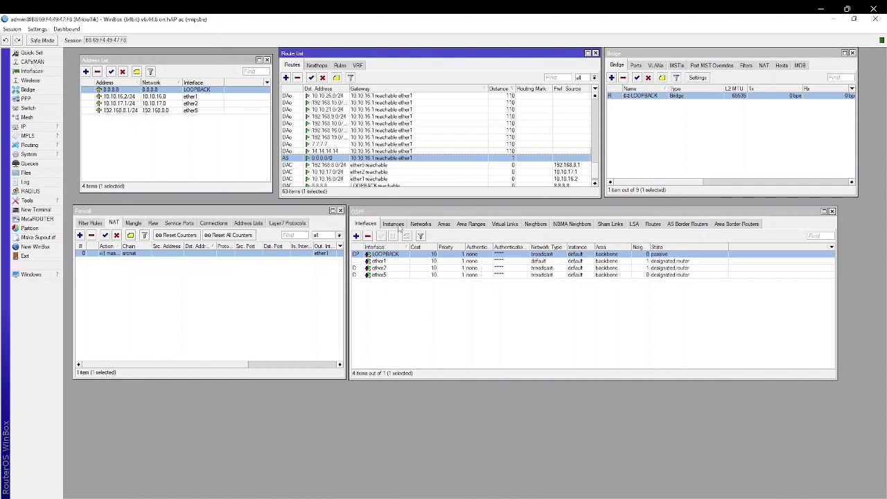
Check the router ID of the OSPF instance ospf1 and reapply the instance settings
left_click(398, 226)
double_click(387, 262)
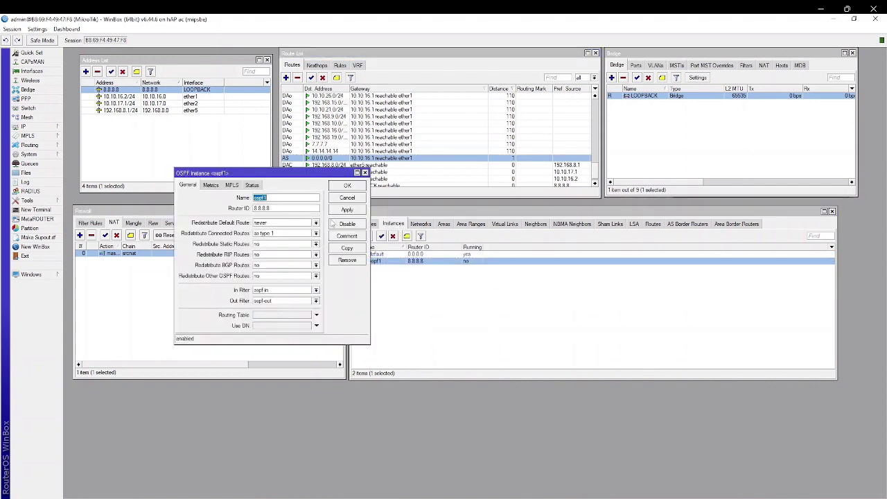
double_click(279, 206)
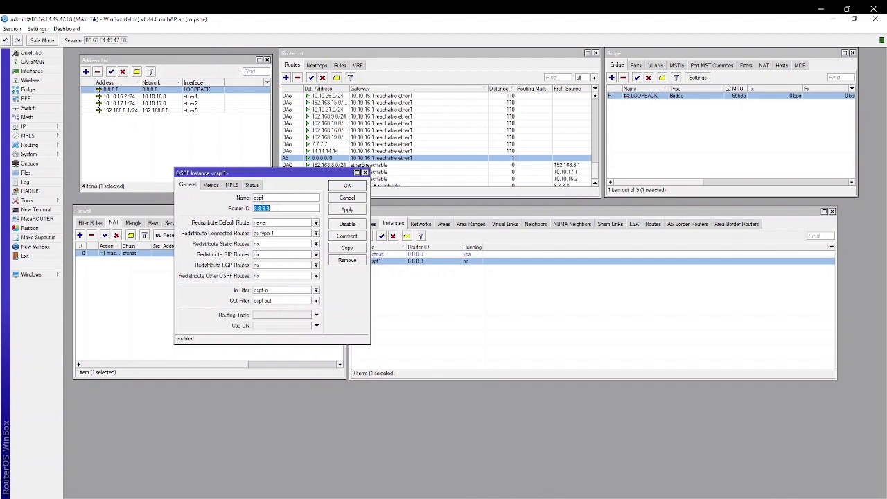
left_click(344, 211)
left_click(365, 173)
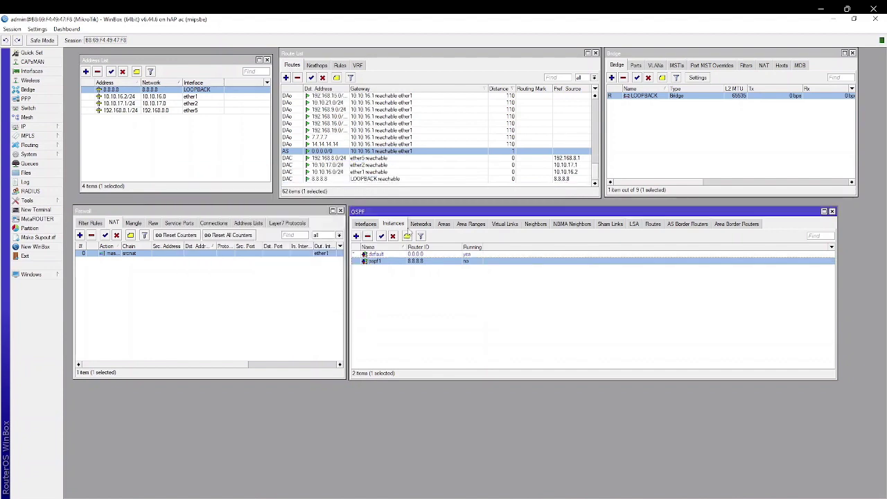
Review the OSPF networks, inspect the area of the 8.8.8.8 network, and return to the OSPF interface list
left_click(421, 223)
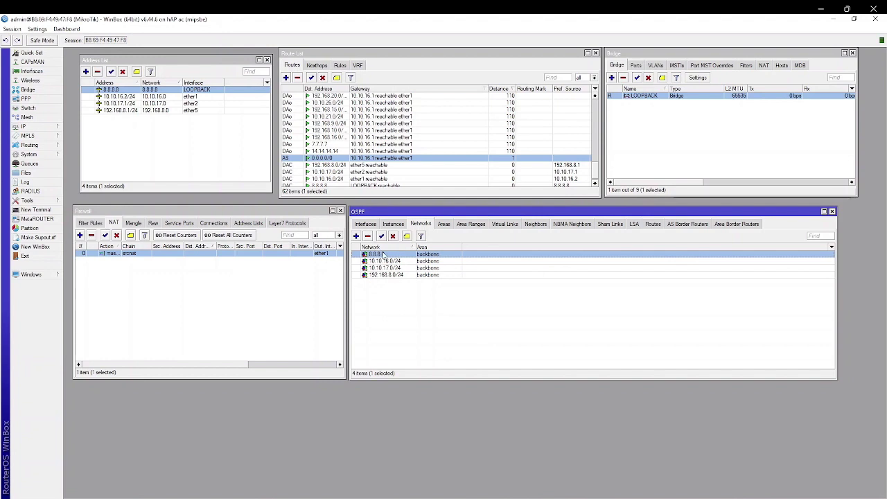
double_click(419, 254)
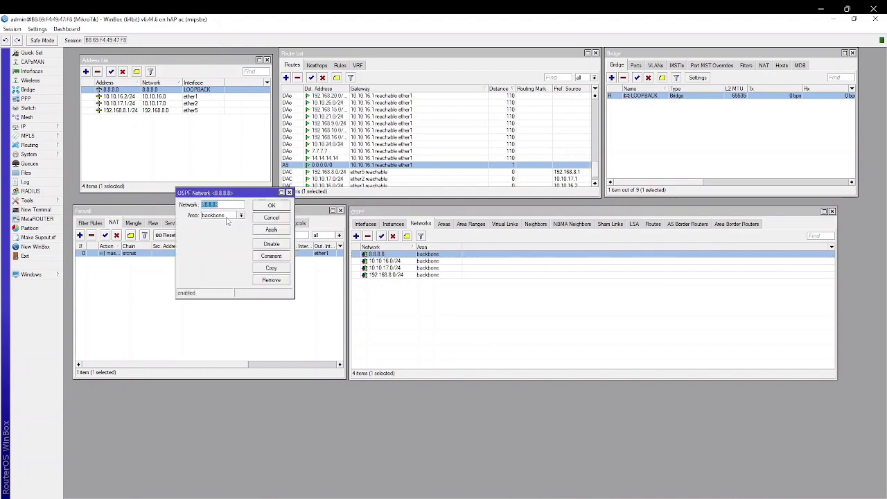
left_click(289, 193)
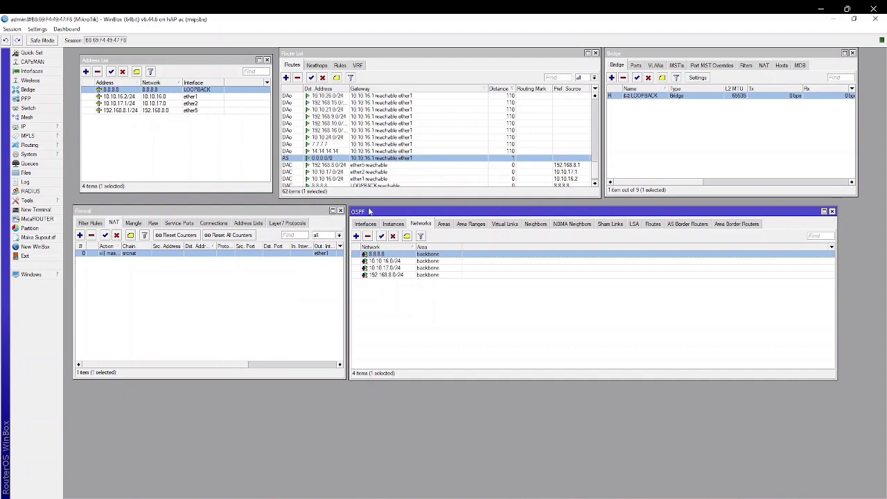
left_click(371, 224)
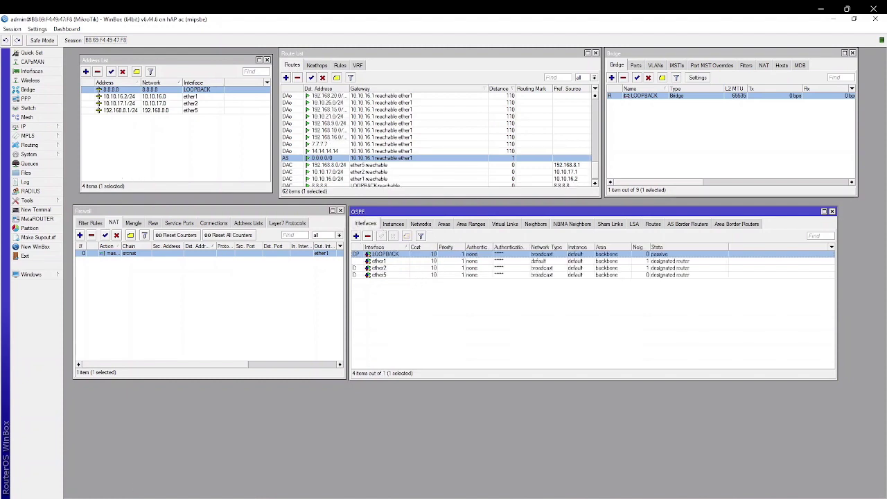
Close the old Ethernet dialogs and reopen the PC's Ethernet IPv4 properties from the Network and Sharing Center
left_click(355, 438)
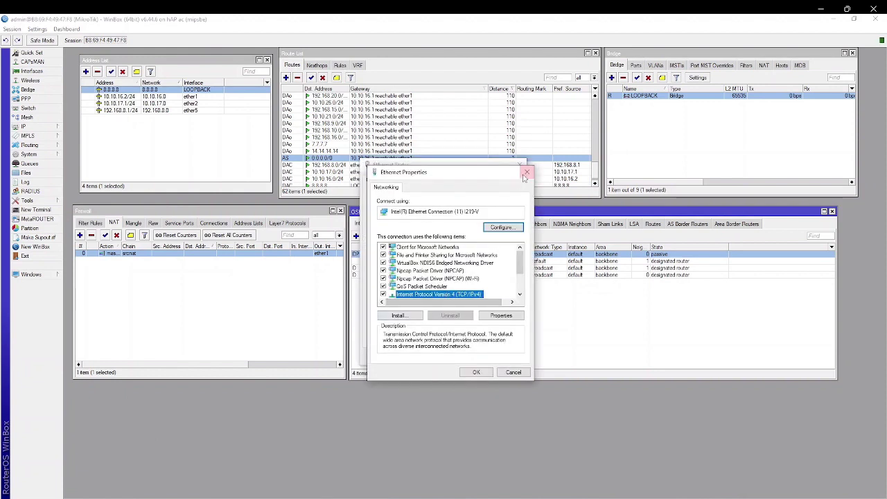
left_click(527, 172)
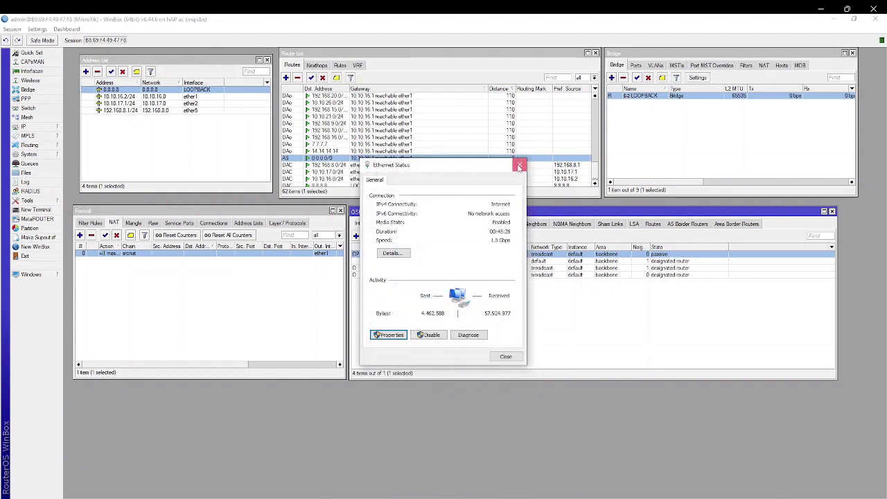
left_click(519, 165)
left_click(321, 497)
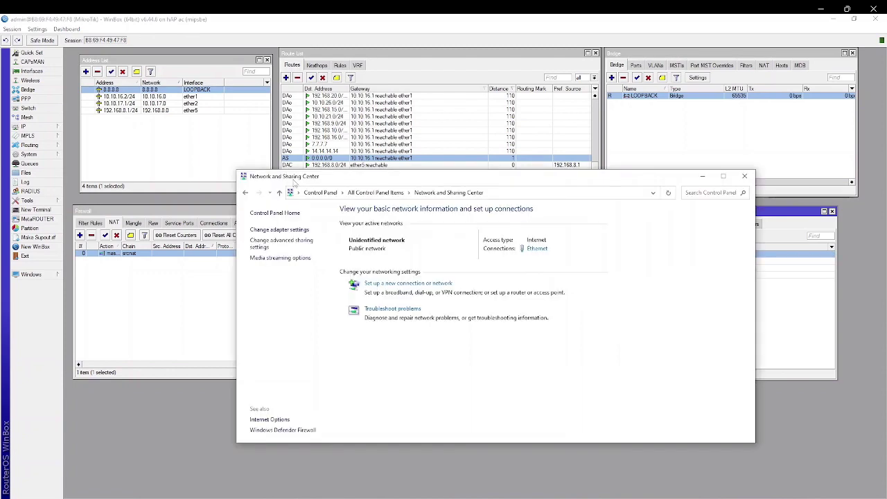
left_click_drag(247, 179, 265, 177)
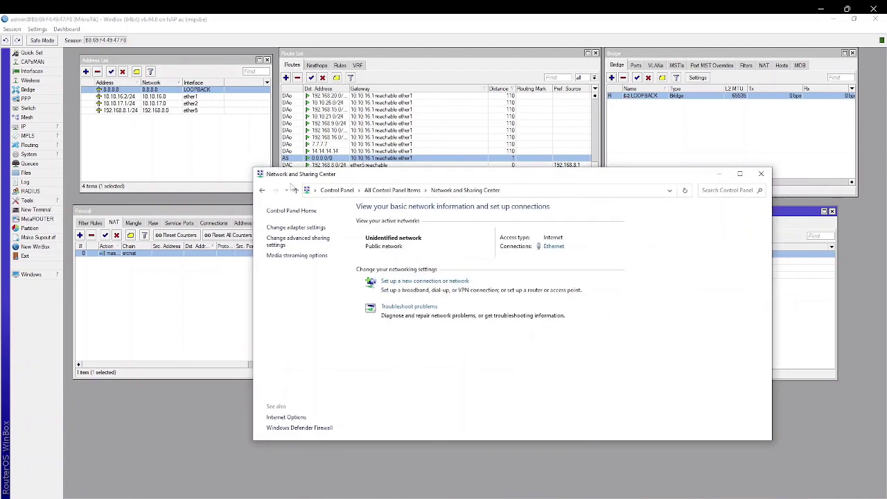
left_click(554, 248)
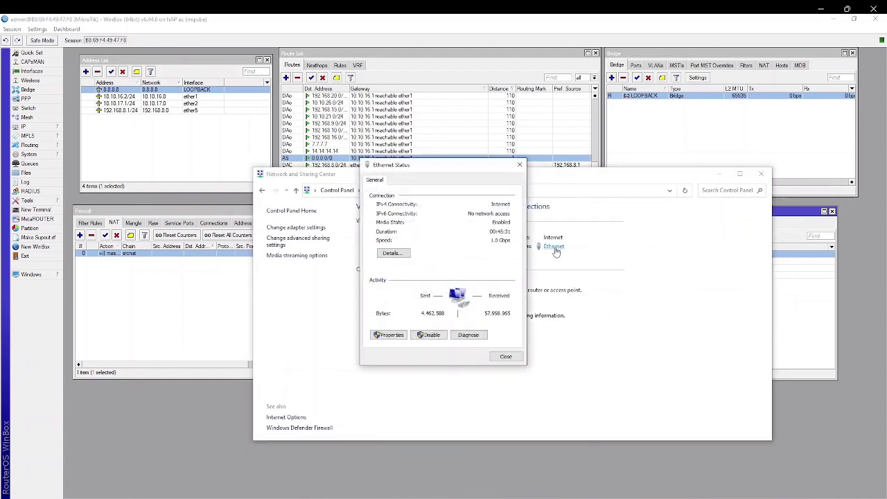
left_click(388, 335)
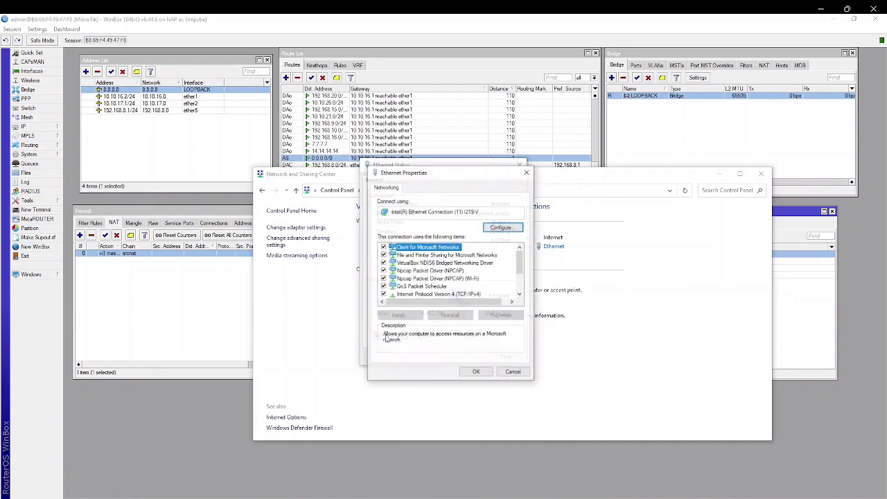
double_click(447, 295)
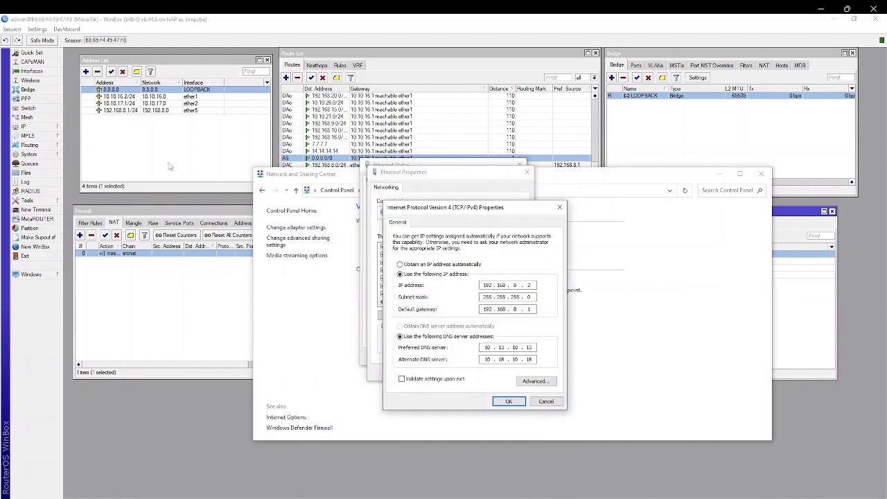
Compare the router's ether5 address entry with the IP address and default gateway in the PC's IPv4 properties
double_click(127, 111)
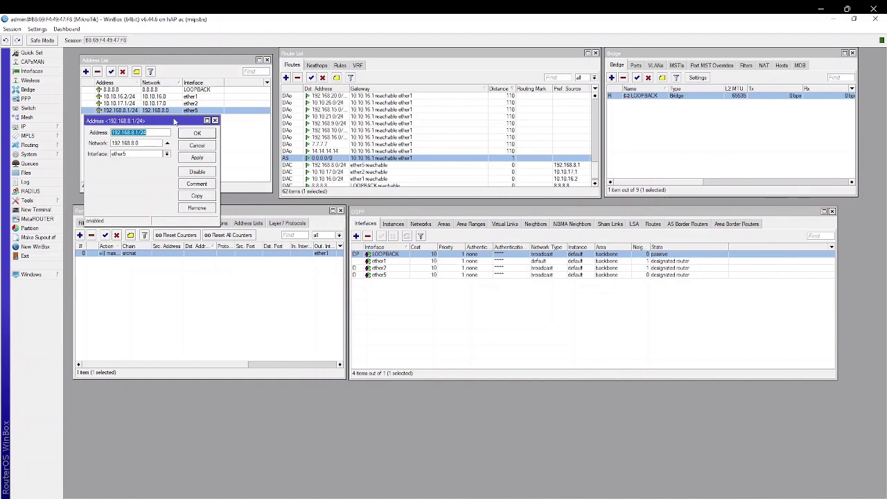
left_click(215, 119)
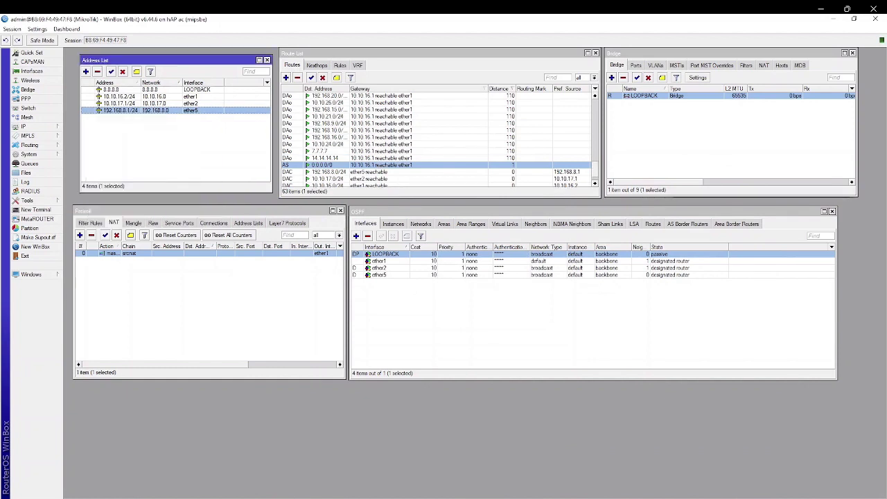
mouse_move(319, 493)
left_click(349, 471)
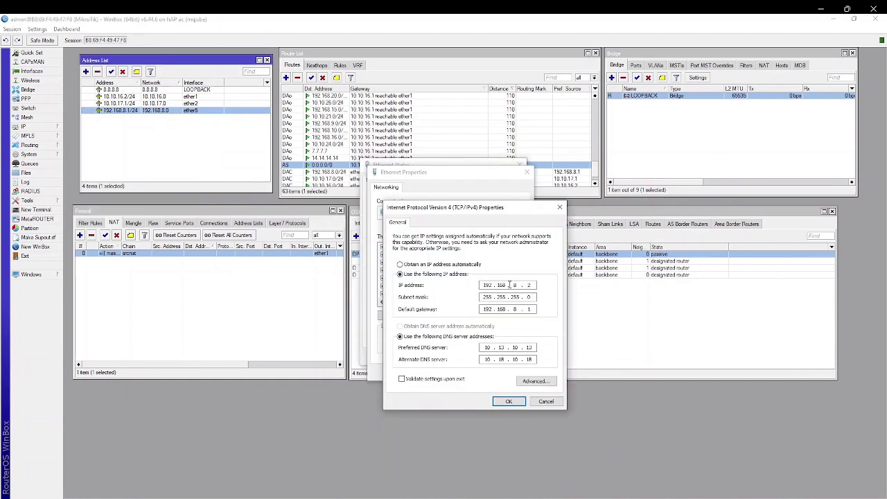
Accept the PC's IPv4 settings and close the Ethernet properties and status dialogs
left_click(508, 401)
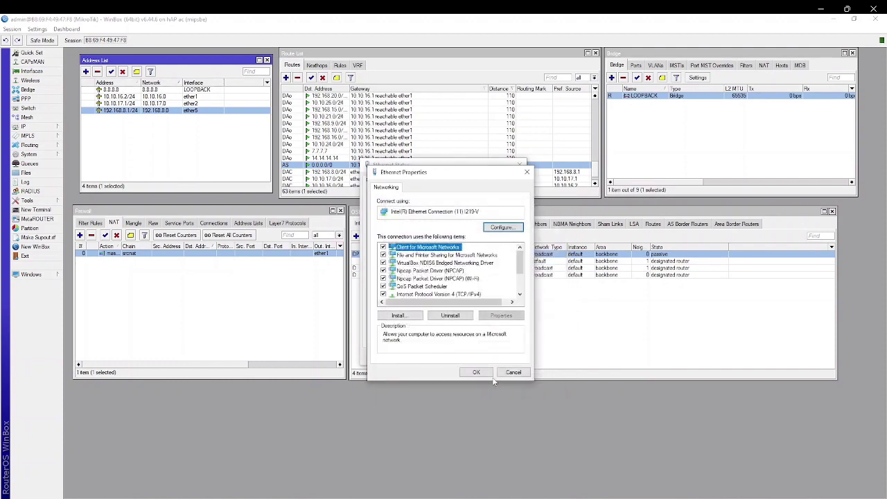
left_click(484, 374)
left_click(506, 357)
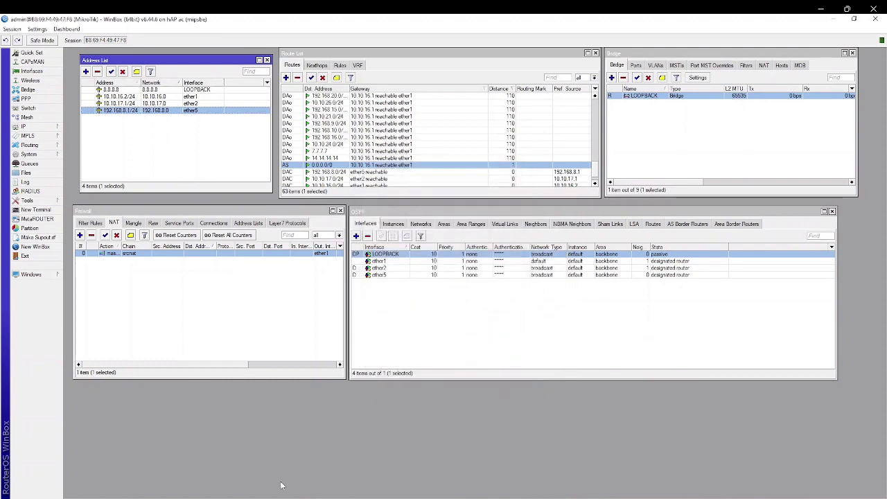
Ping 192.168.7.2 from a new router terminal, stop the ping, and close the terminal
left_click(34, 209)
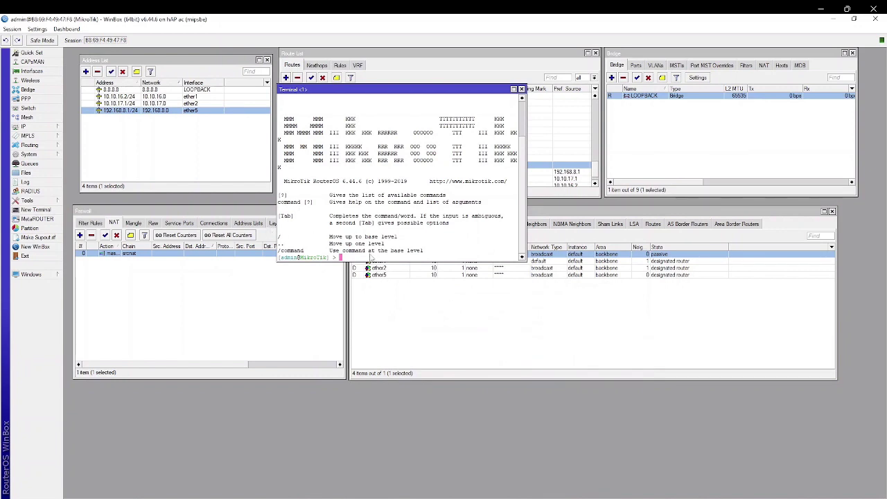
type("ping ")
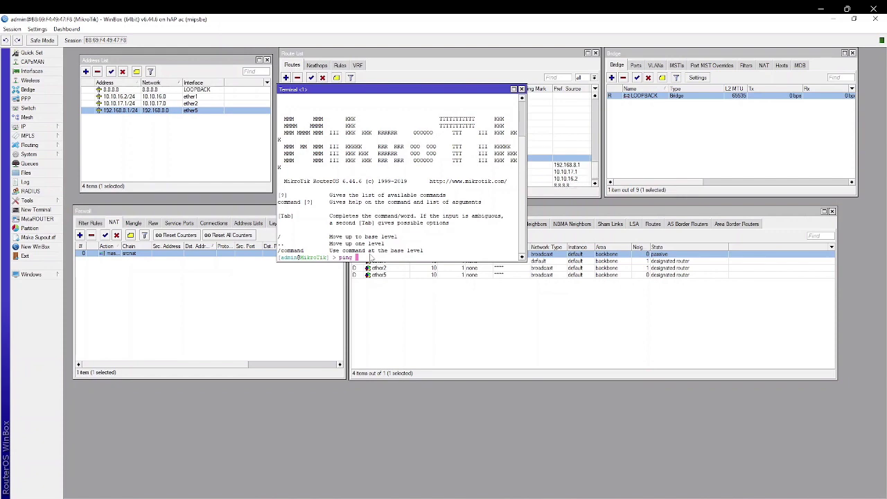
type("192.168.7.2")
key("Return")
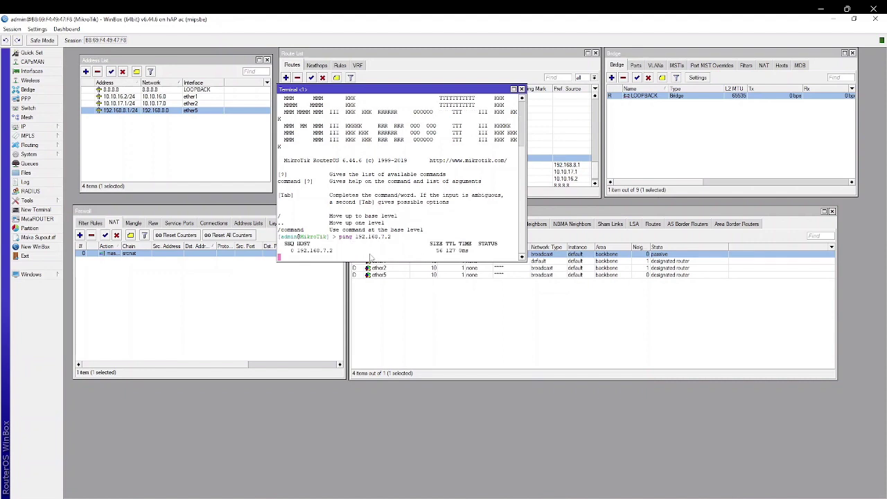
key("ctrl+c")
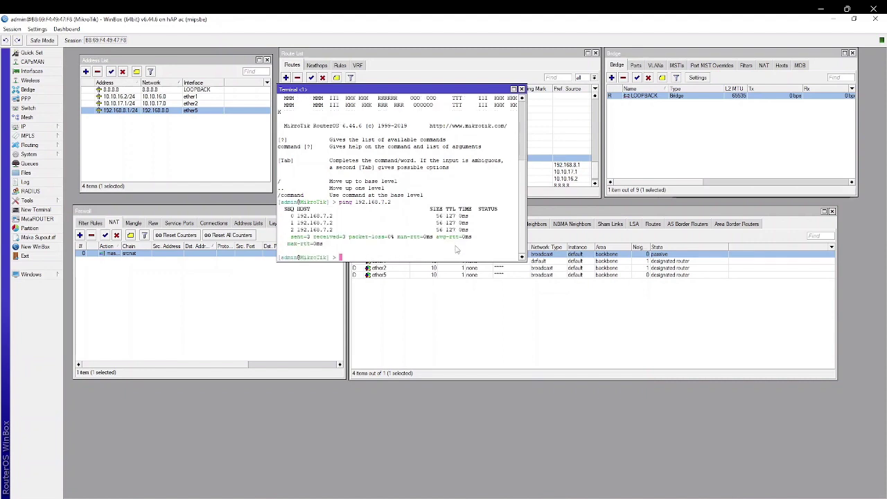
left_click(521, 89)
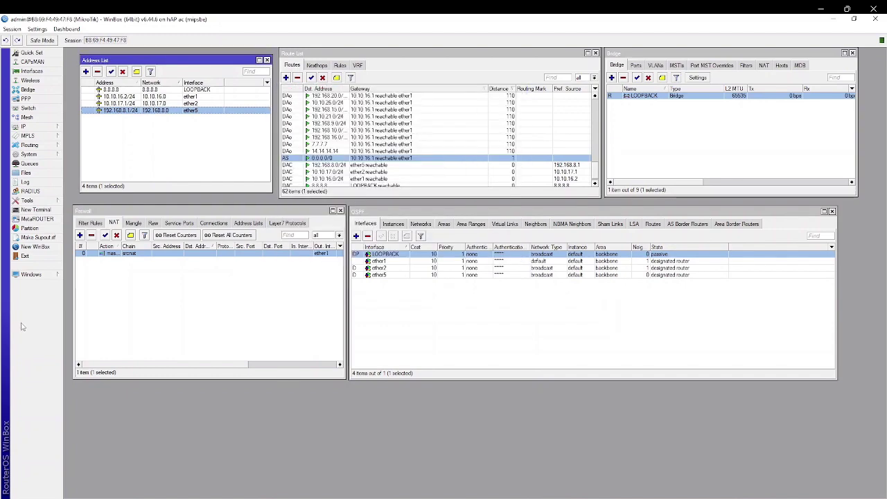
Switch to Chrome, test internet access with a Google search for "haha" in a new tab, and close that tab
key("alt+Tab")
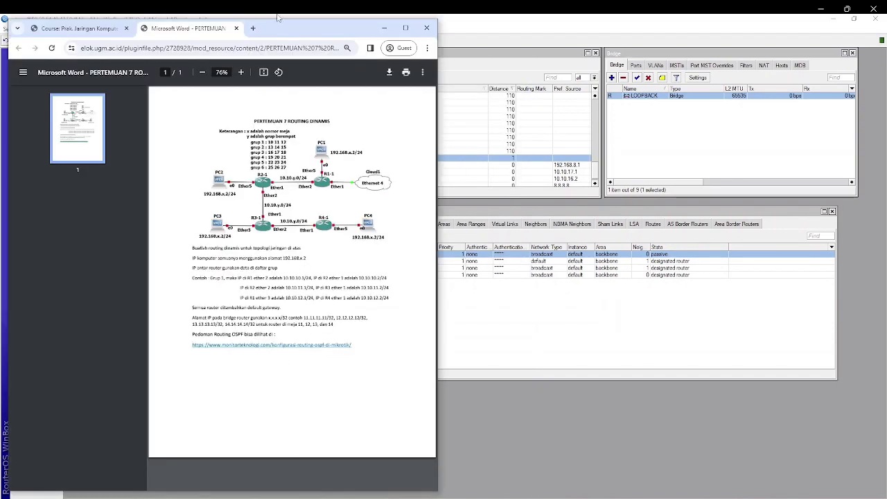
left_click(252, 29)
type("haha")
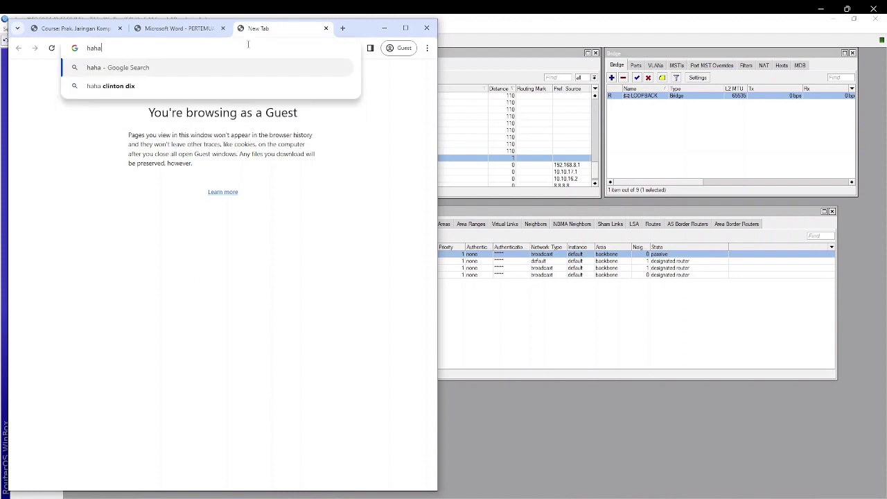
key("Return")
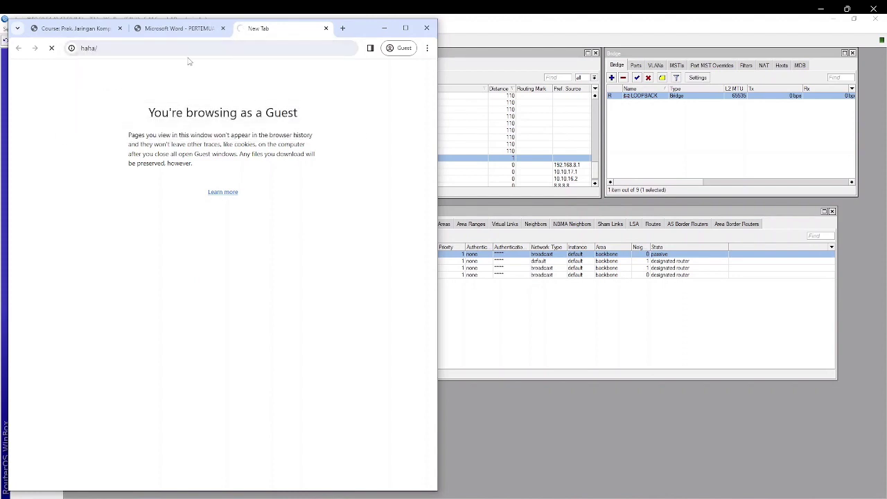
left_click(198, 47)
left_click(198, 46)
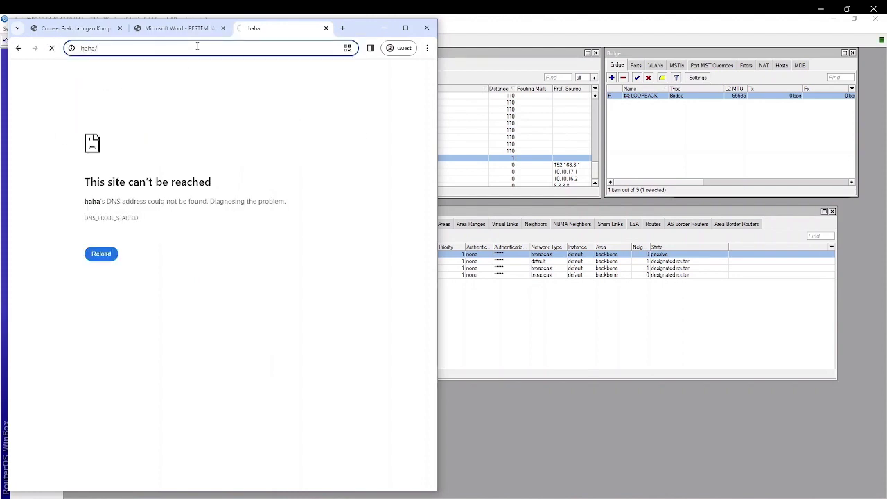
key("BackSpace")
key("Return")
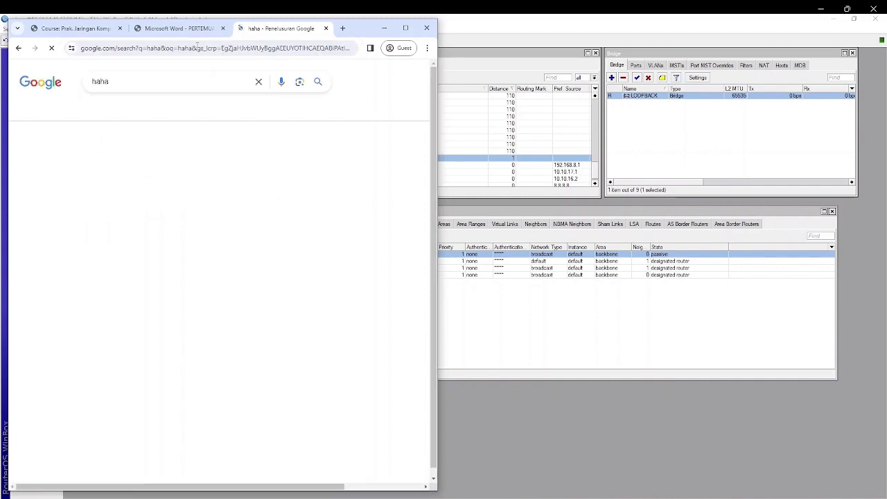
left_click(327, 28)
left_click(527, 408)
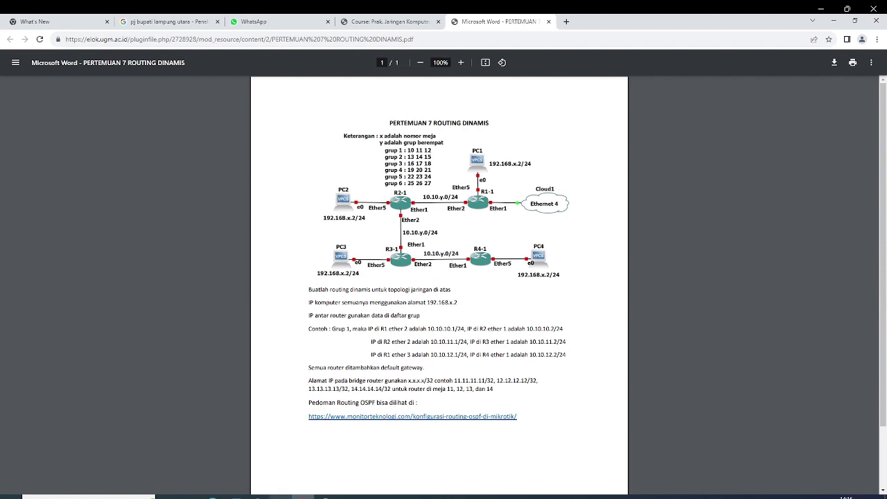
Switch from the assignment PDF to WinBox and check the ether1 and ether5 entries in the router's address list
left_click(324, 497)
left_click(259, 496)
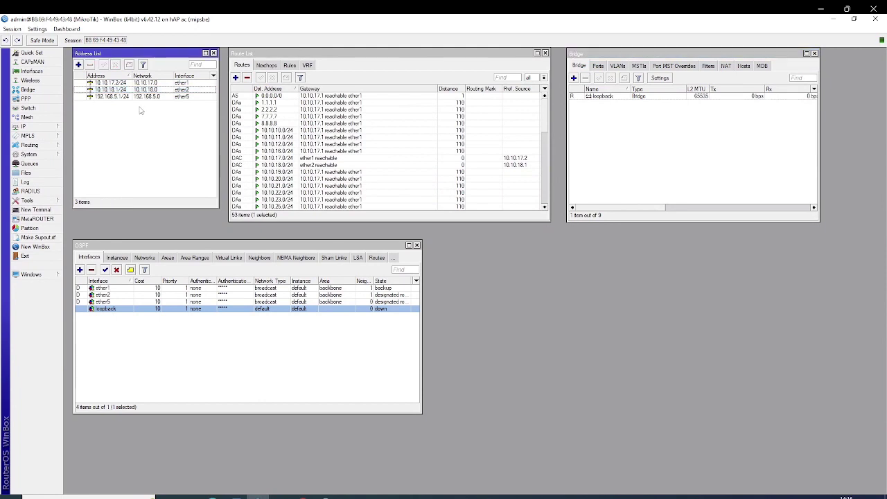
left_click(143, 84)
left_click(151, 97)
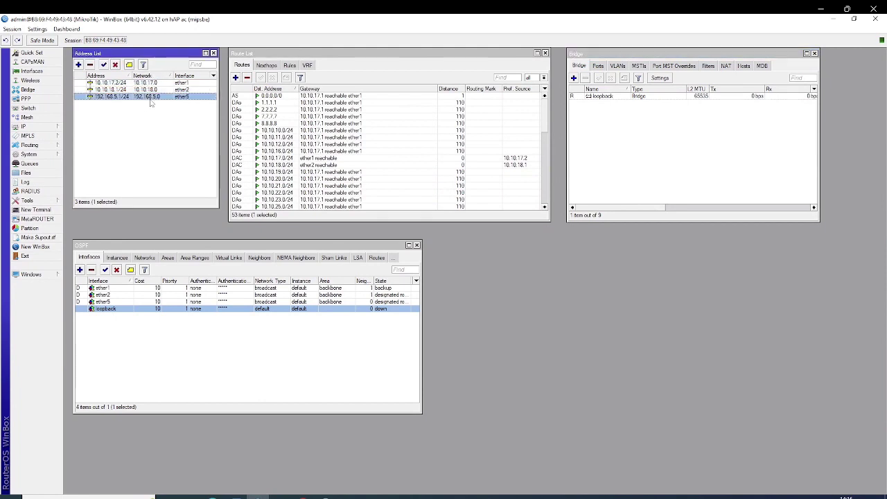
left_click(155, 85)
left_click(154, 97)
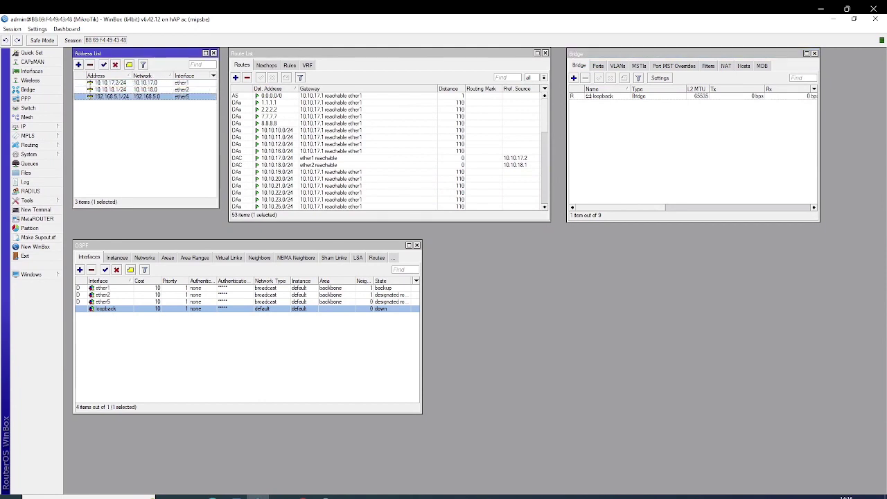
Switch to OBS Studio, dismiss its update notice, and return to WinBox
left_click(326, 496)
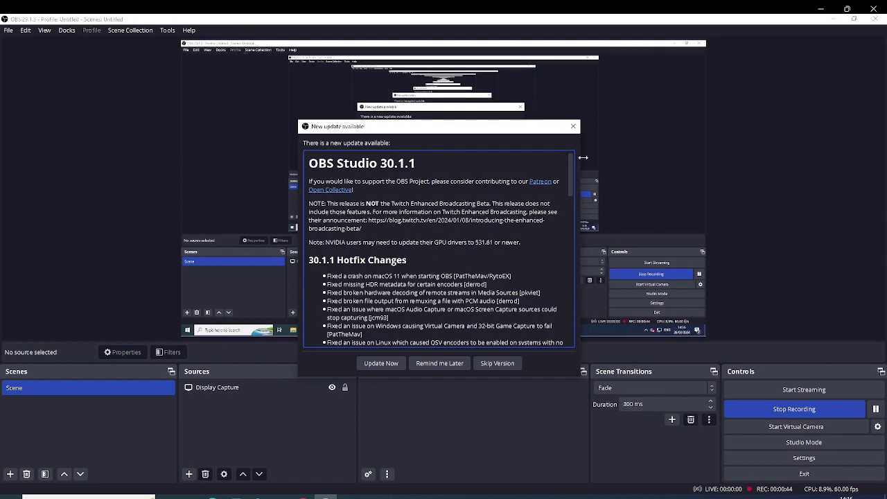
key("Escape")
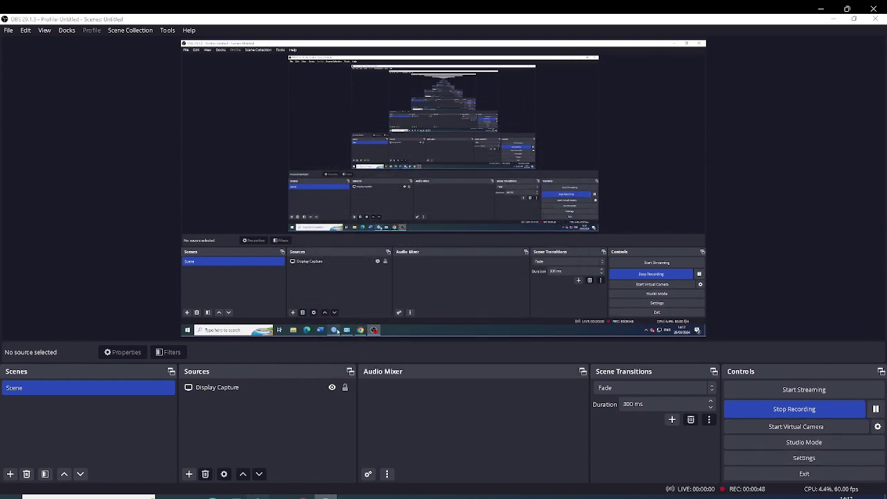
left_click(258, 497)
Inspect the loopback bridge's general interface settings and close them without changes
left_click(644, 97)
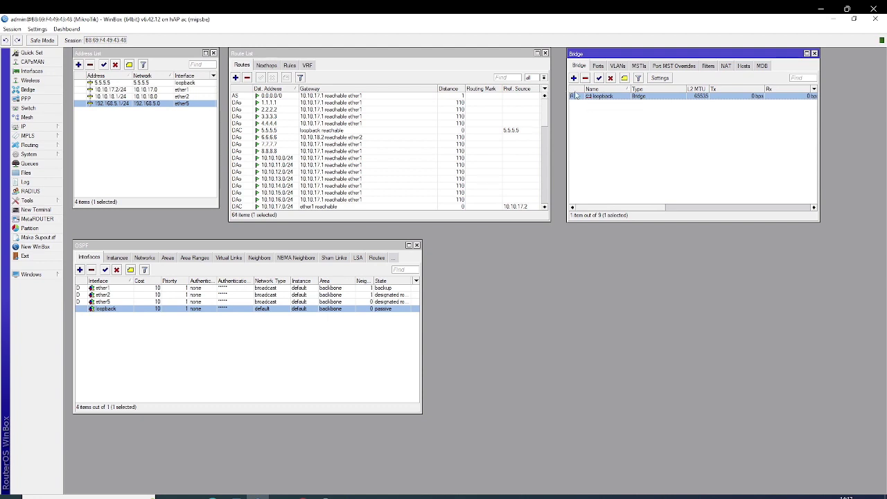
double_click(598, 97)
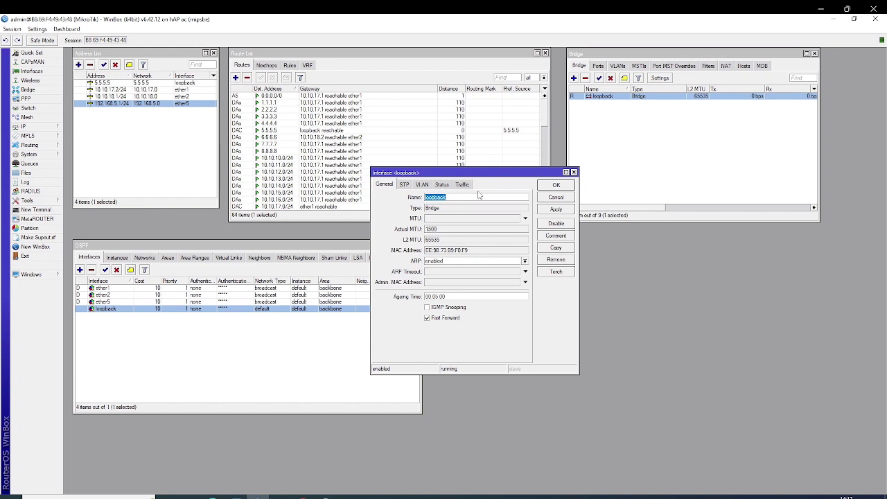
left_click(574, 171)
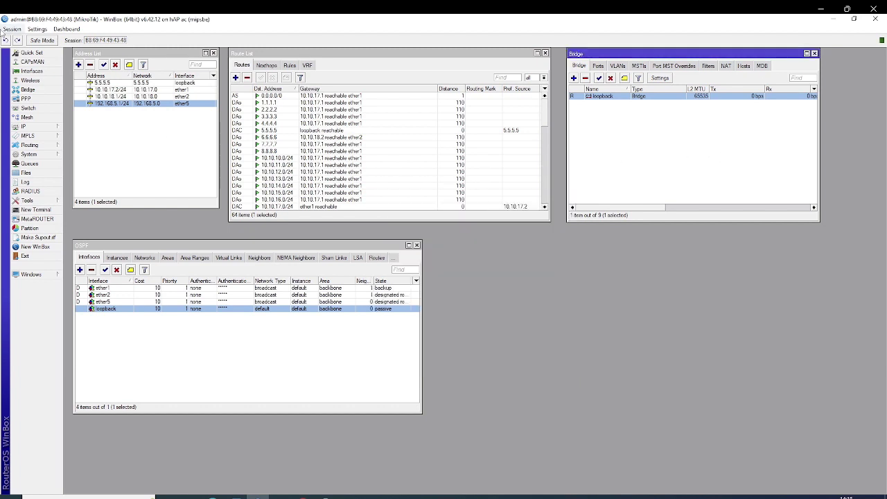
Check the loopback address entry and inspect the details of the ether1 address 10.10.17.2/24
left_click(142, 54)
left_click(119, 82)
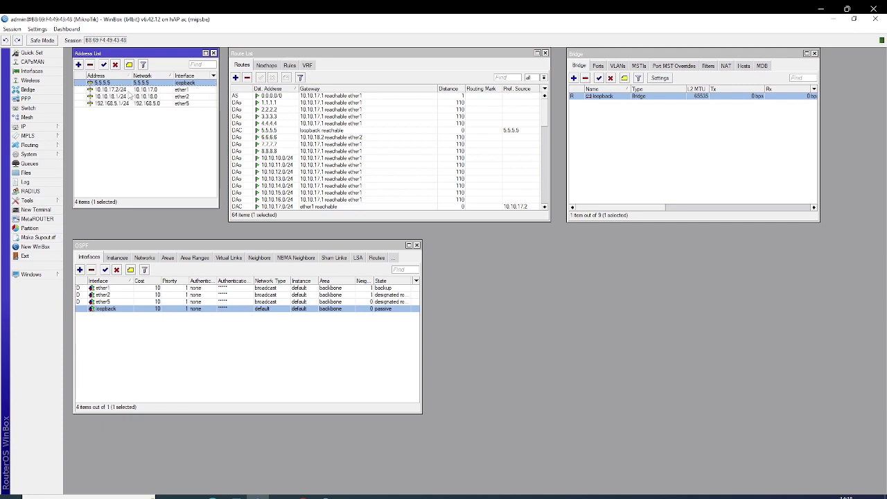
double_click(119, 90)
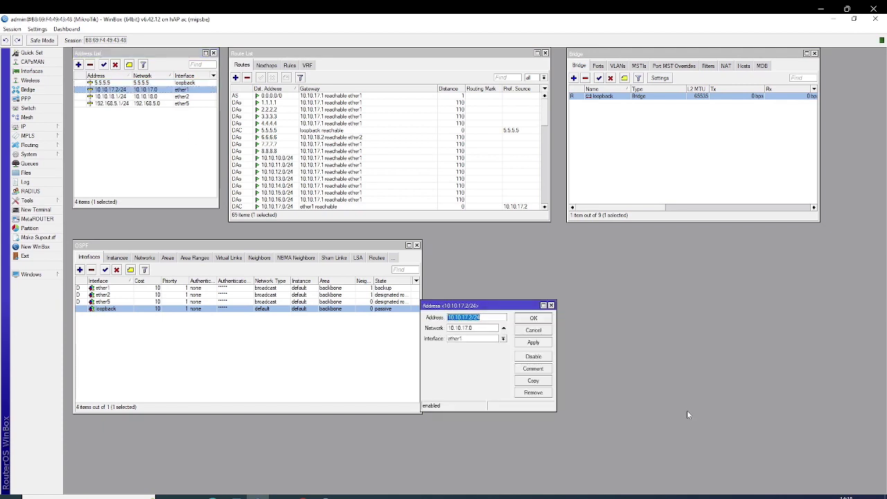
left_click(552, 306)
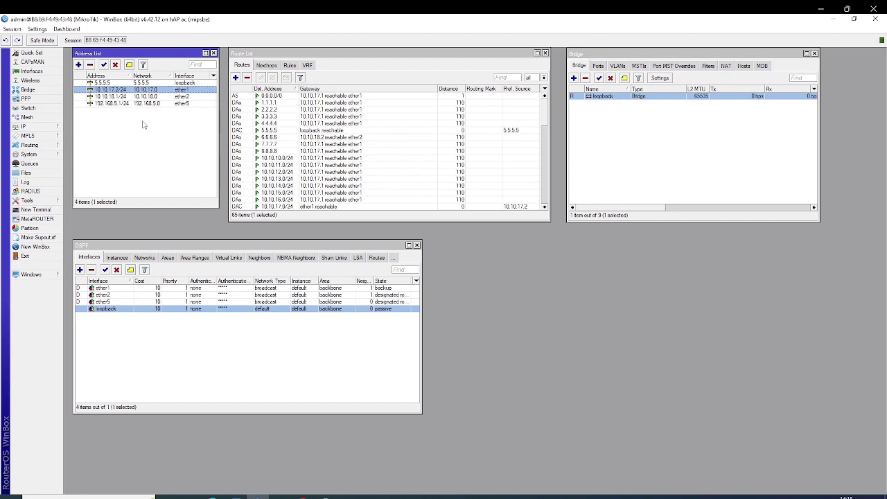
Inspect the details of the ether2 address 10.10.18.1/24 and the ether5 address 192.168.5.1/24
double_click(109, 98)
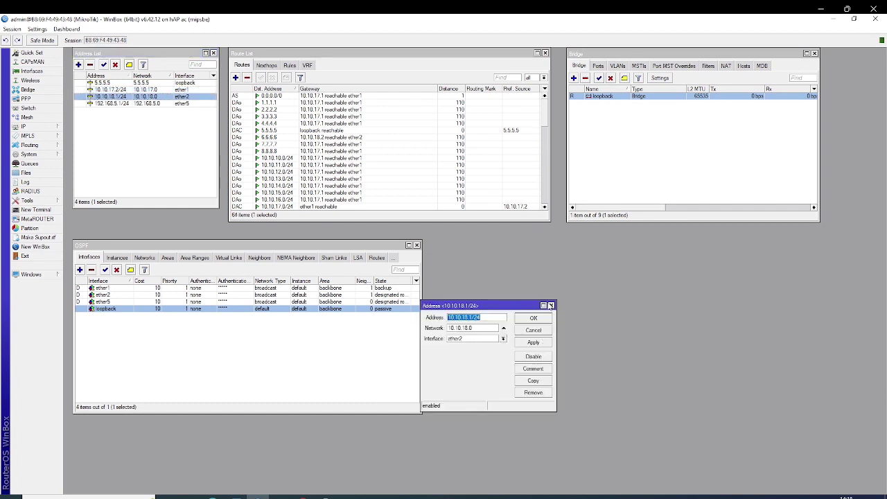
left_click_drag(502, 306, 160, 124)
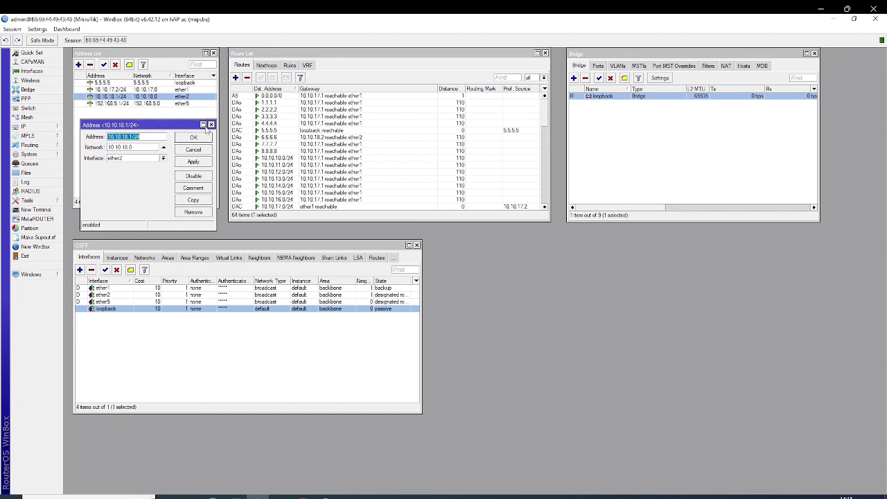
left_click(211, 124)
left_click(132, 104)
double_click(132, 105)
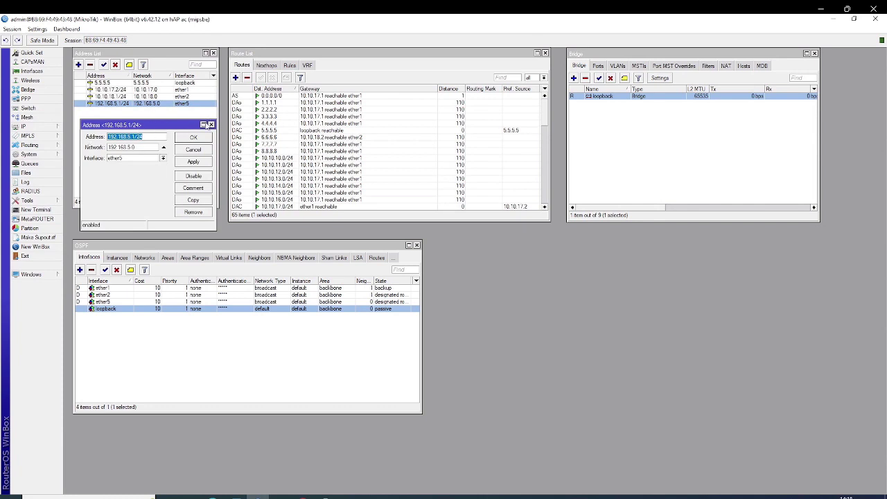
left_click(211, 125)
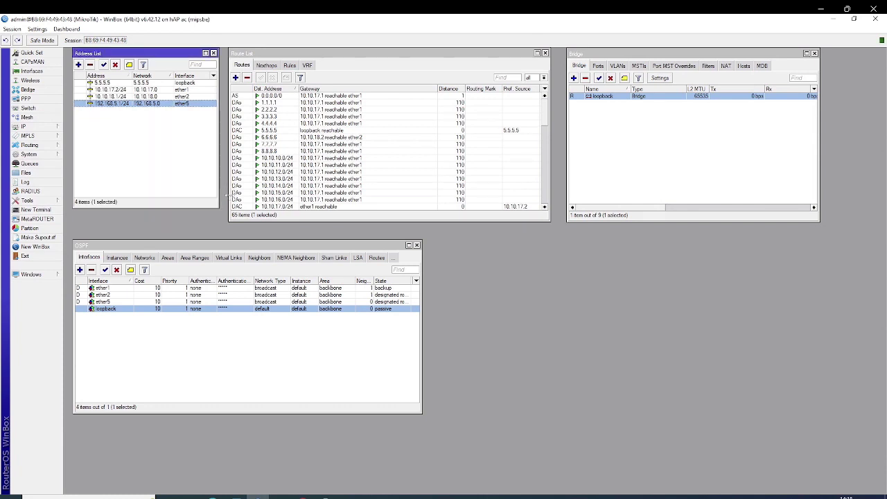
Review the route list, examining the 192.168.x.0 routes and the connected 10.10.17.0/24 and 10.10.18.0/24 routes
scroll(375, 163, "down", 6)
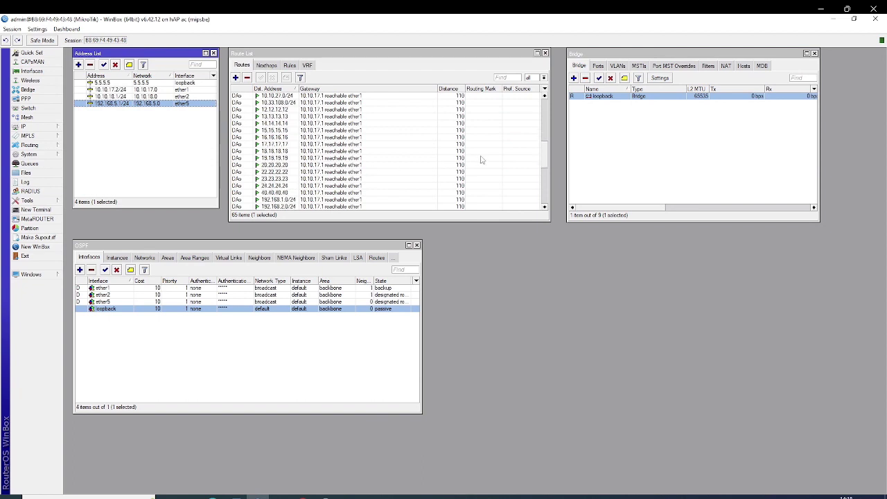
left_click(548, 166)
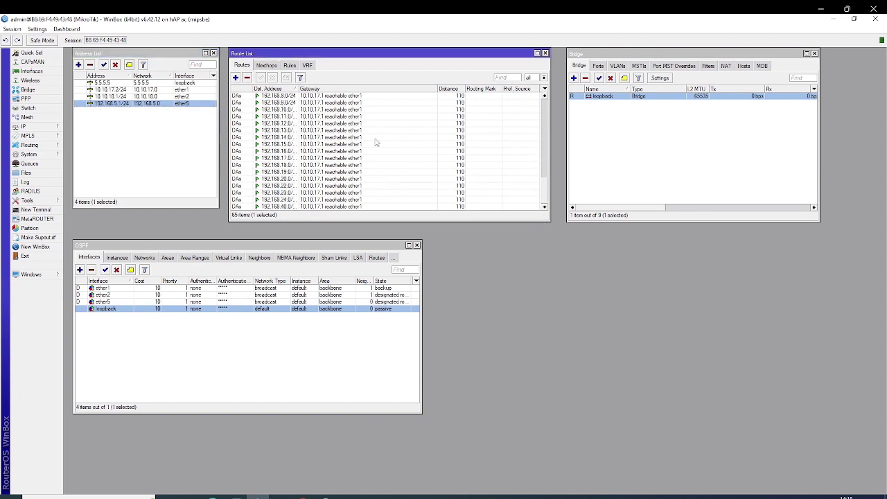
scroll(361, 201, "up", 3)
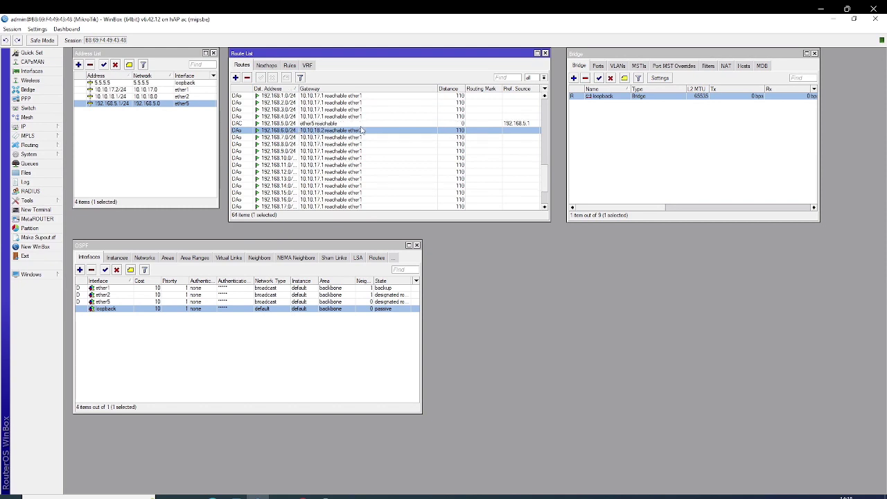
scroll(361, 130, "up", 10)
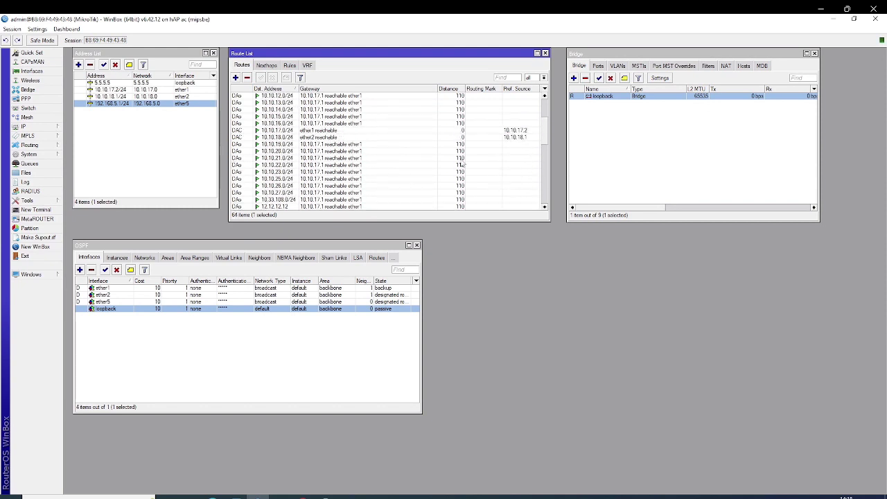
scroll(462, 164, "up", 3)
left_click(296, 187)
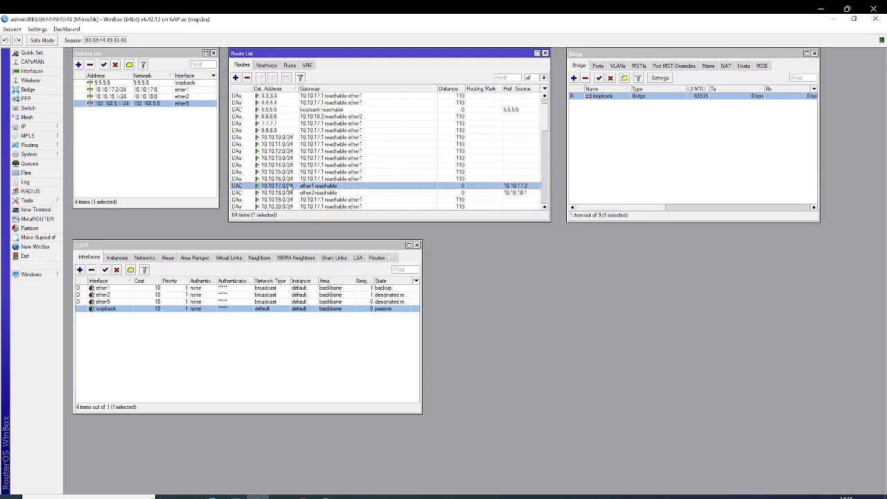
left_click(290, 194)
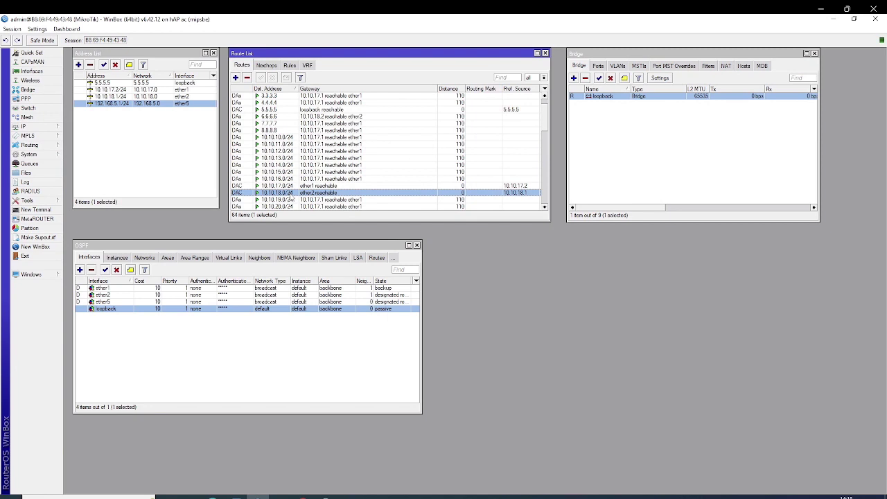
left_click(350, 187)
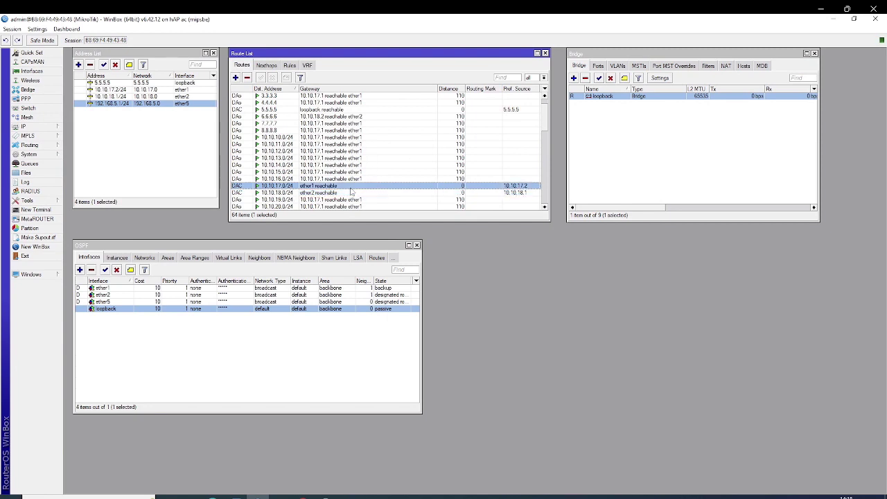
Inspect the details of the connected loopback route 5.5.5.5 in the route list and close them
scroll(293, 127, "up", 1)
double_click(300, 130)
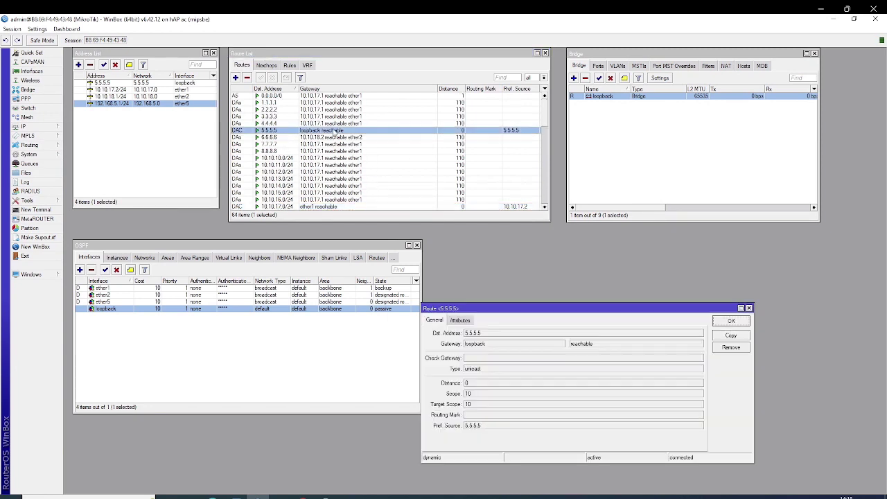
left_click(750, 308)
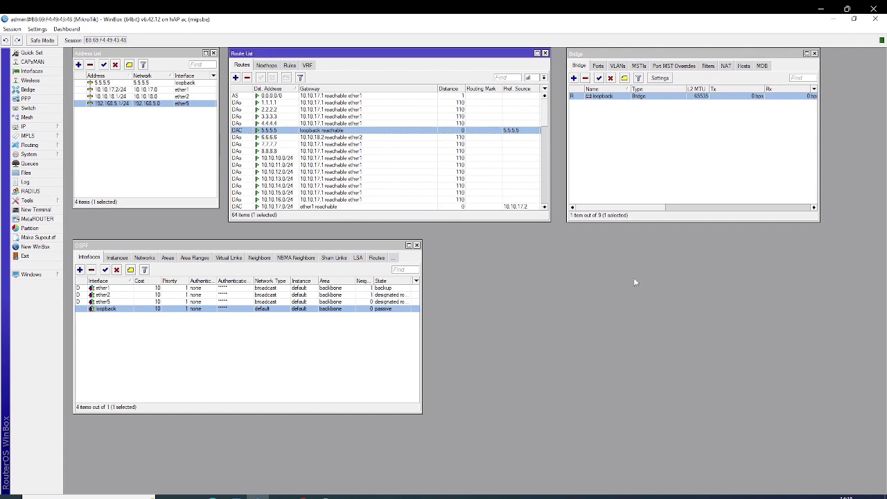
Review the whole route list, from the OSPF routes through the 192.168.x.0 networks to the default route 0.0.0.0/0
scroll(412, 144, "down", 5)
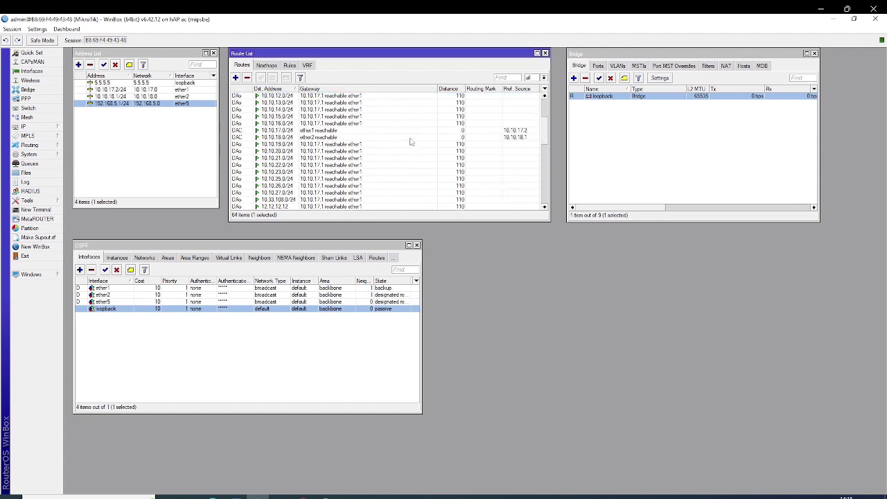
scroll(408, 139, "down", 1)
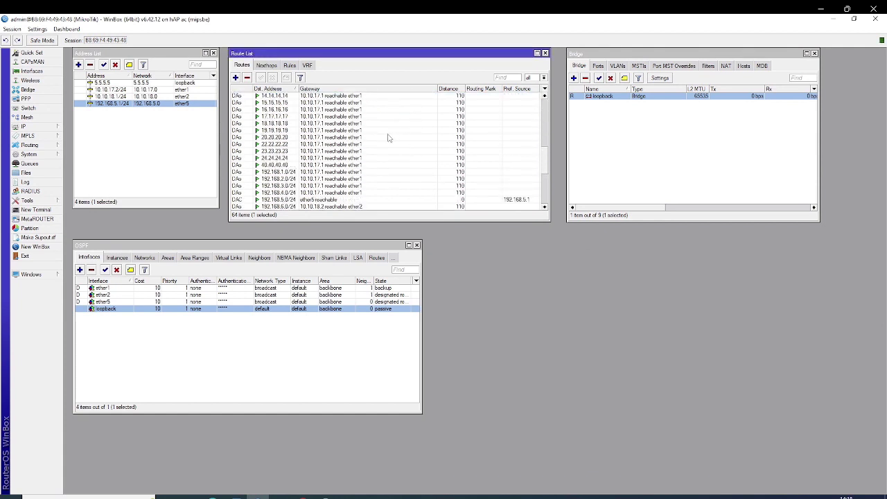
scroll(368, 140, "up", 6)
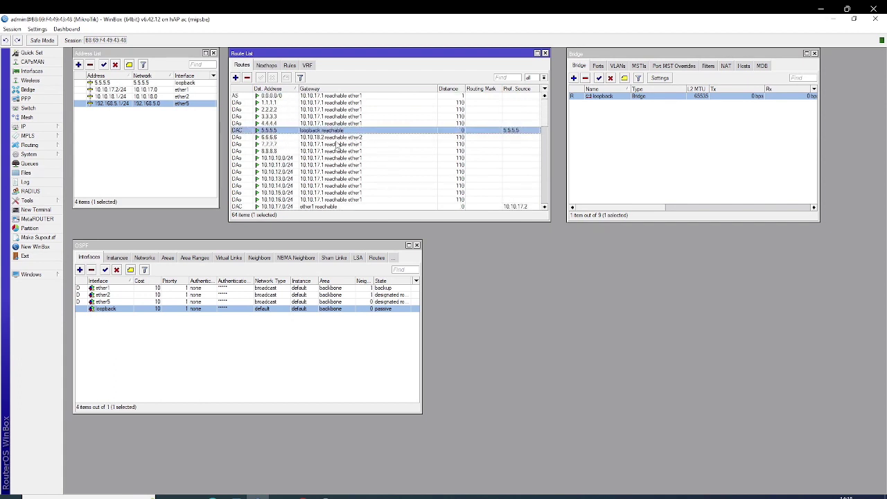
scroll(326, 139, "down", 6)
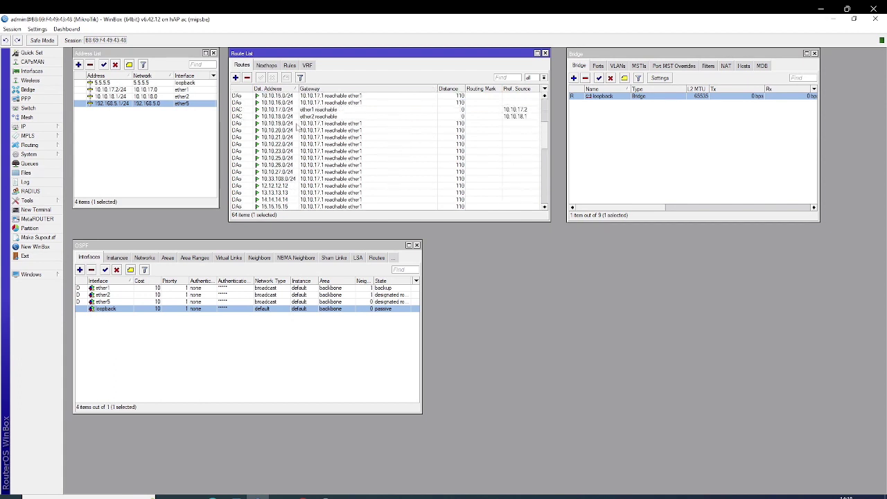
scroll(297, 131, "down", 5)
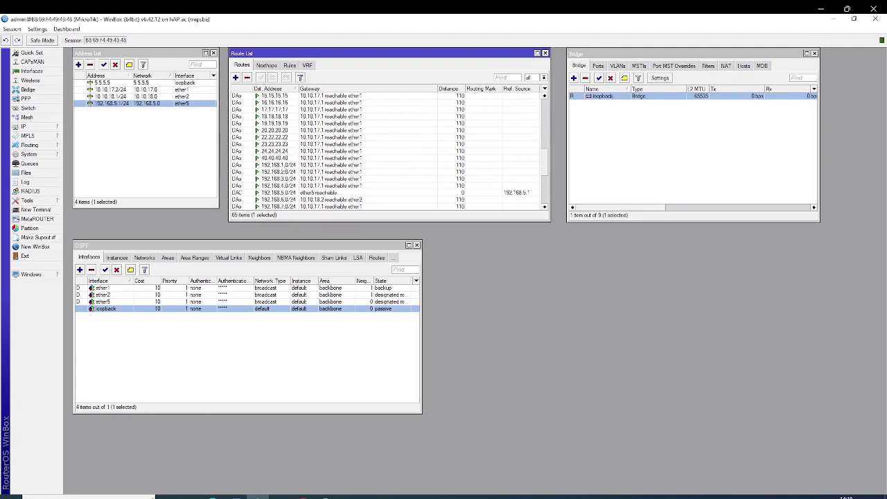
scroll(281, 167, "down", 2)
scroll(281, 170, "up", 4)
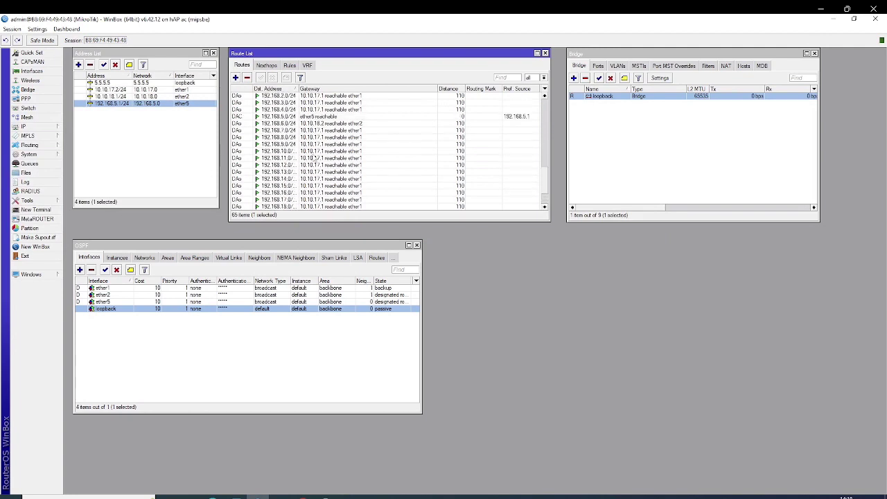
scroll(547, 173, "up", 6)
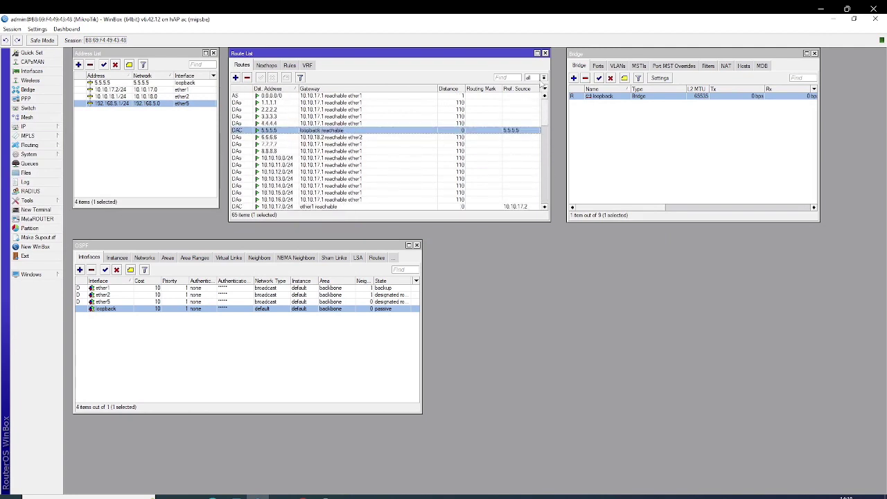
left_click(271, 97)
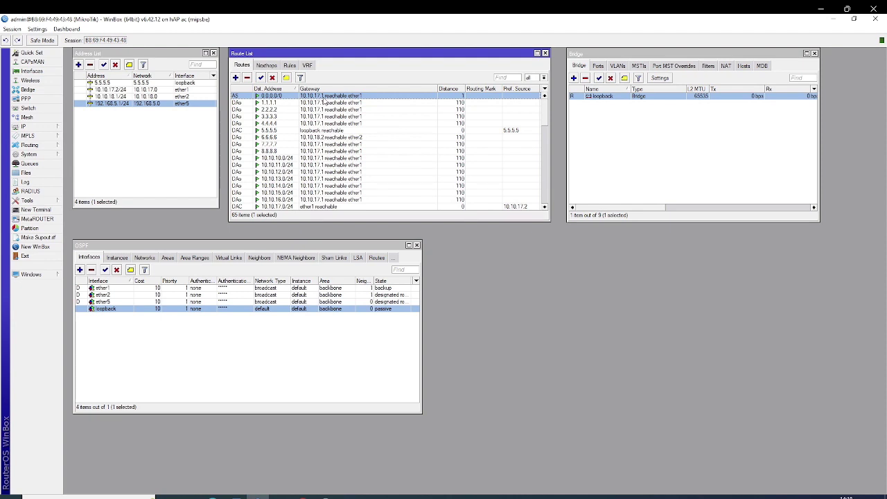
Review the OSPF configuration, covering the ospf1 instance's general settings, the interface list and the network list
left_click(118, 260)
left_click(97, 262)
left_click(124, 259)
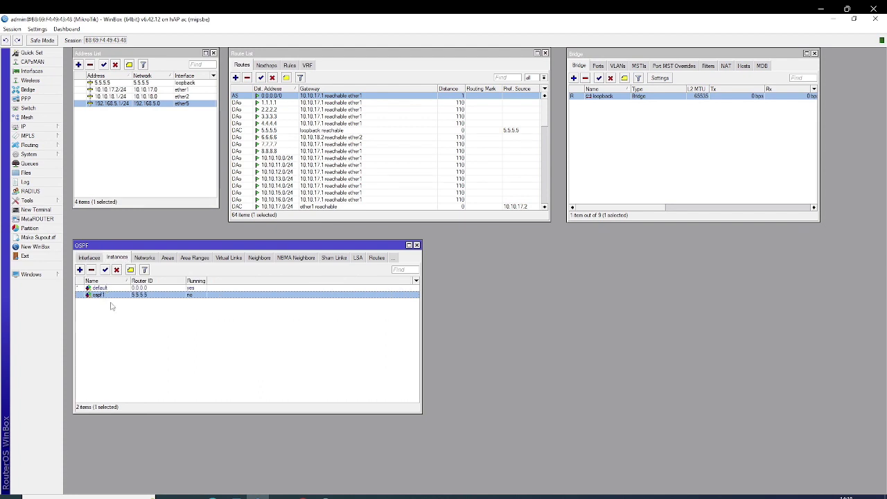
double_click(123, 297)
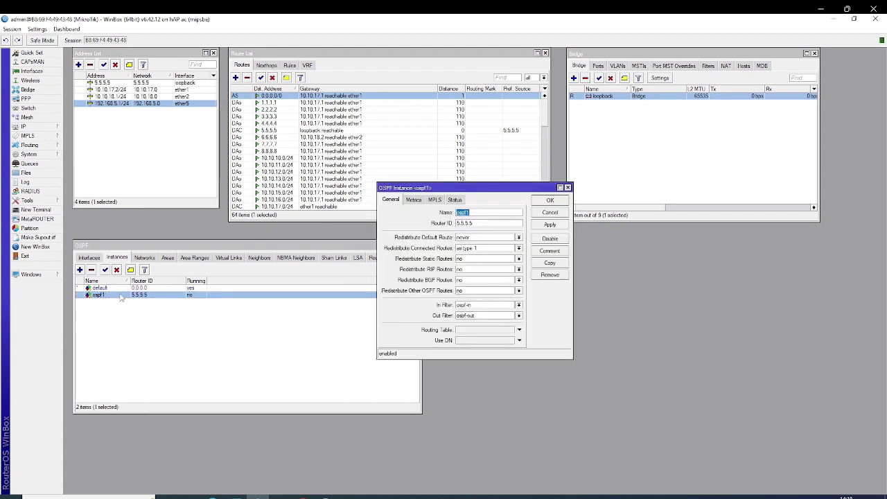
left_click(568, 187)
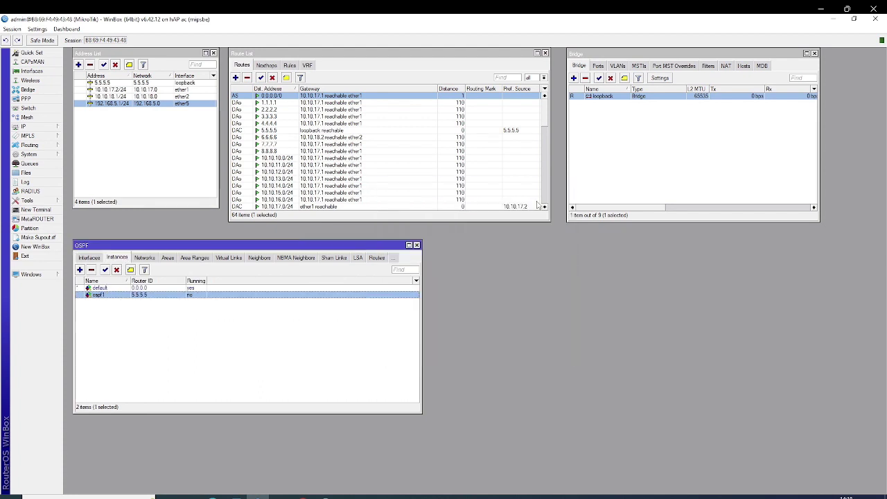
left_click(88, 259)
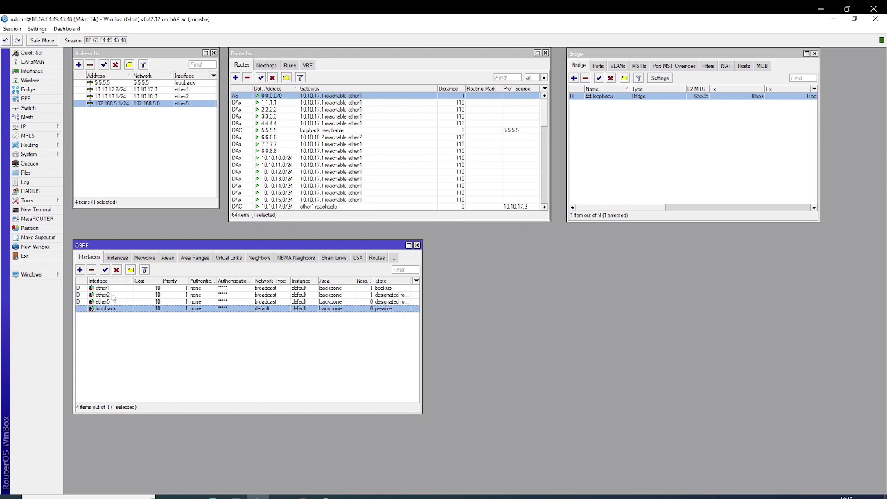
left_click(143, 259)
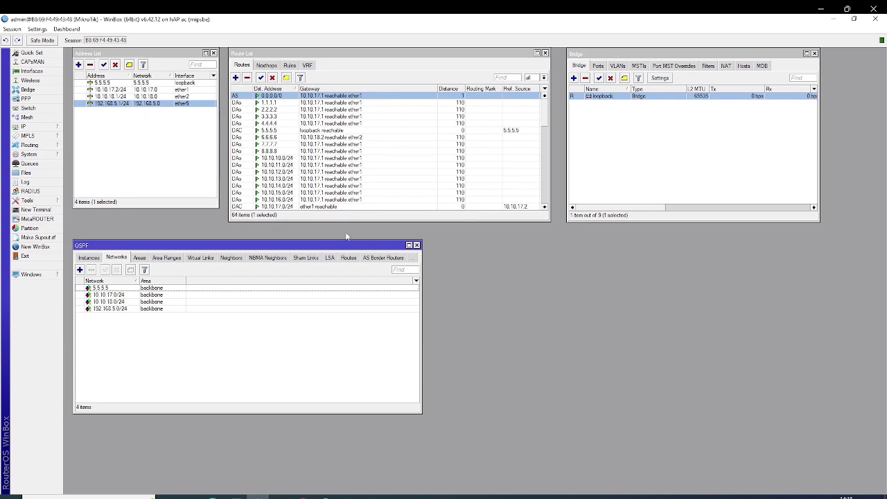
Open the Ethernet 2 adapter's IPv4 properties in Network and Sharing Center and compare them with the router's address list
left_click(281, 497)
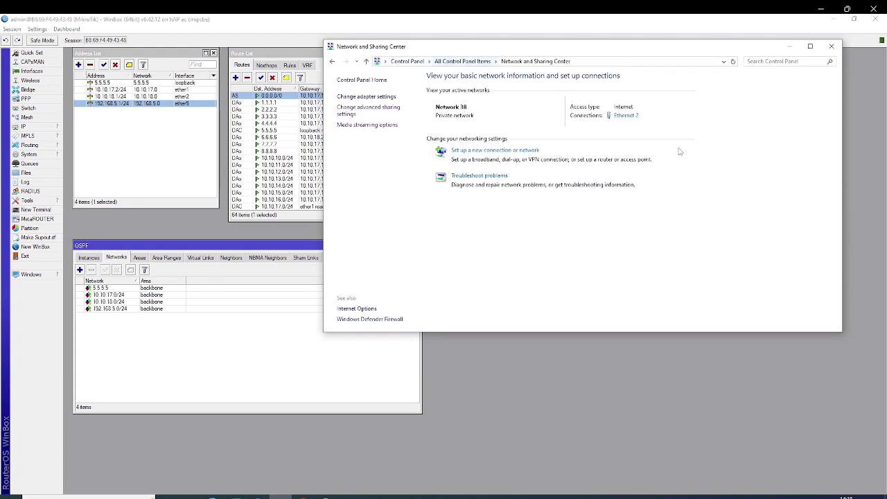
left_click(626, 116)
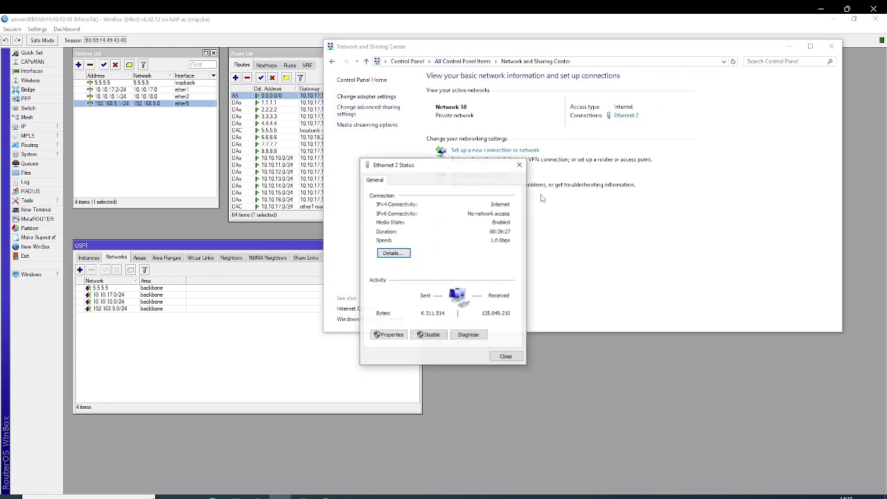
left_click(390, 335)
double_click(478, 291)
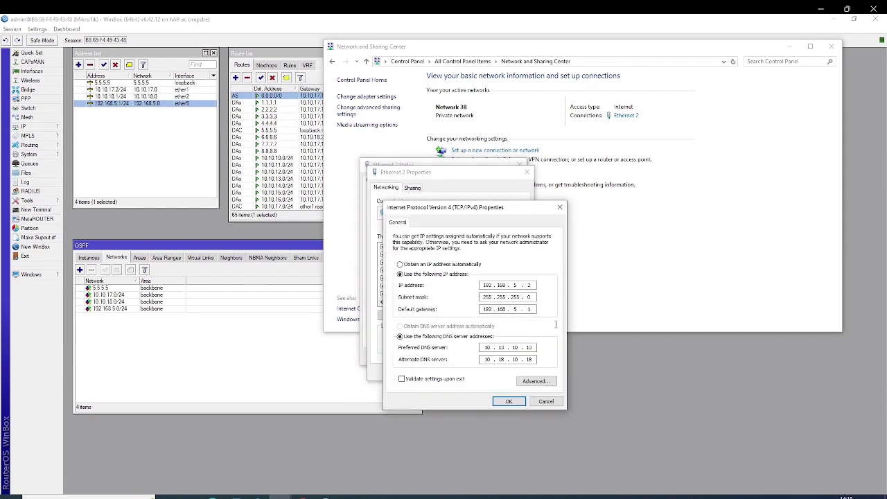
left_click_drag(487, 214, 174, 130)
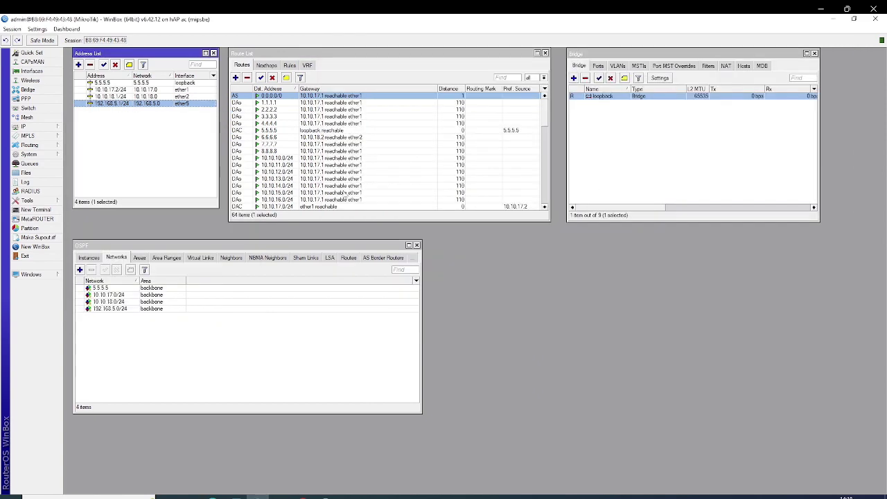
Return to the PC's IPv4 properties, accept them without changes and close the Ethernet 2 dialogs
left_click(280, 496)
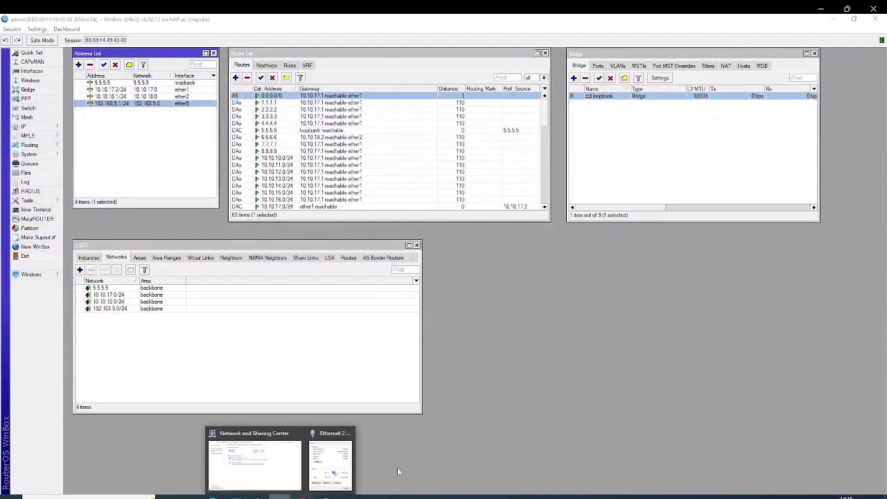
left_click(350, 461)
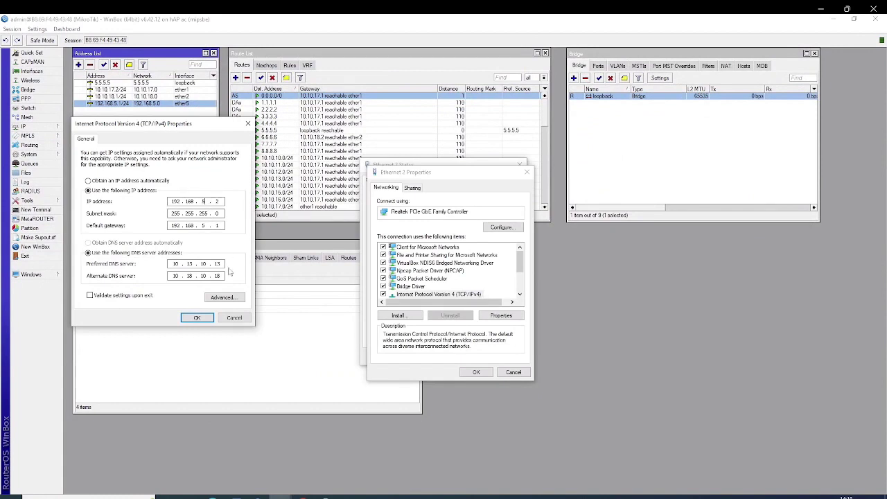
left_click(197, 317)
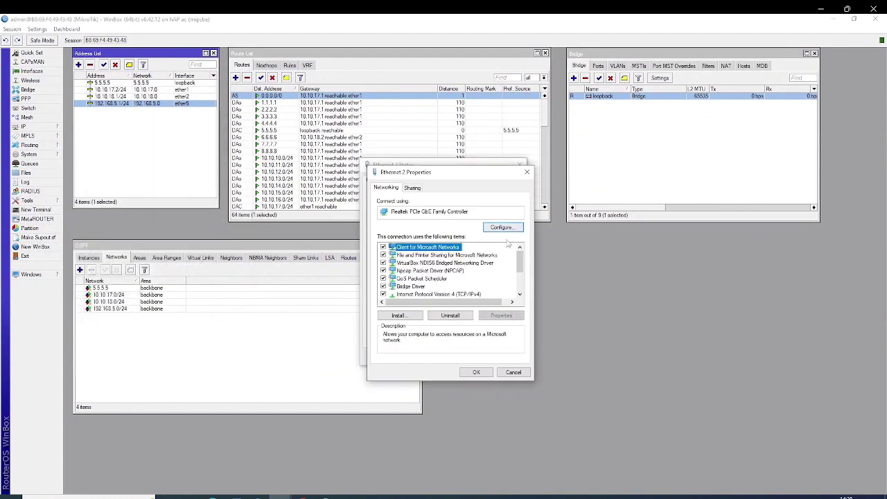
left_click(475, 372)
left_click(505, 354)
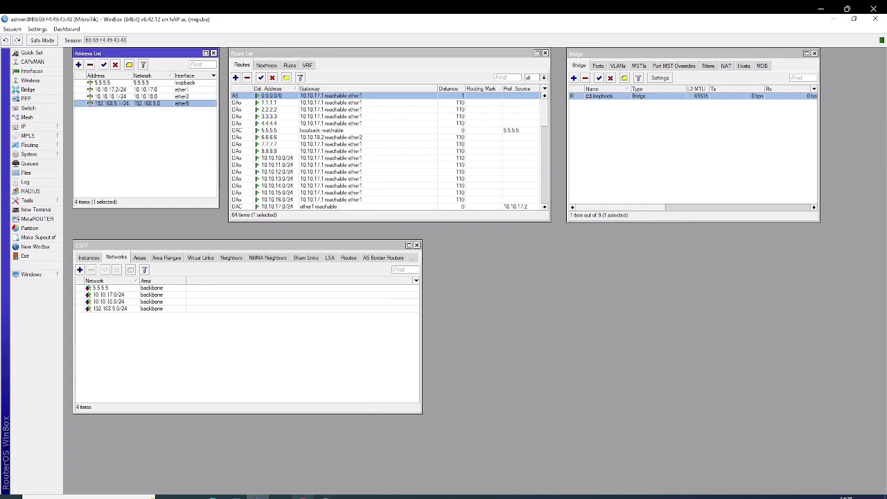
Switch to Chrome and test internet access by searching Google for "bukti" in a new tab
key("alt+Tab")
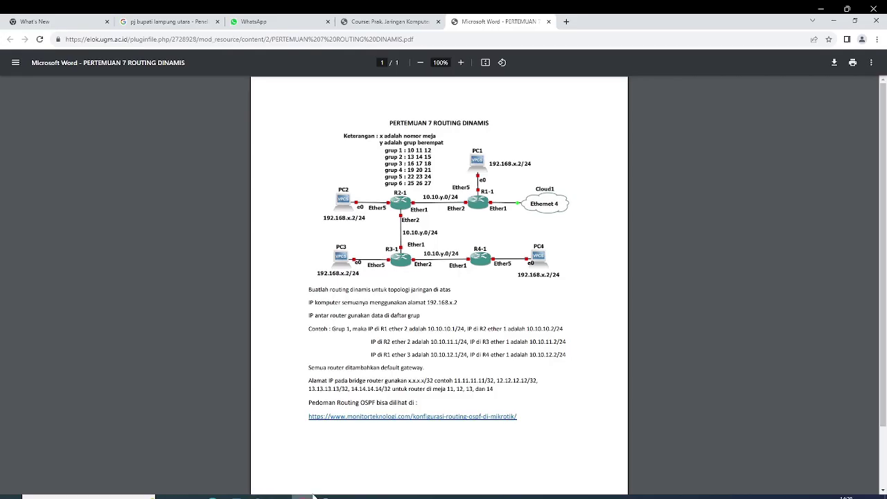
left_click(566, 21)
type("bu")
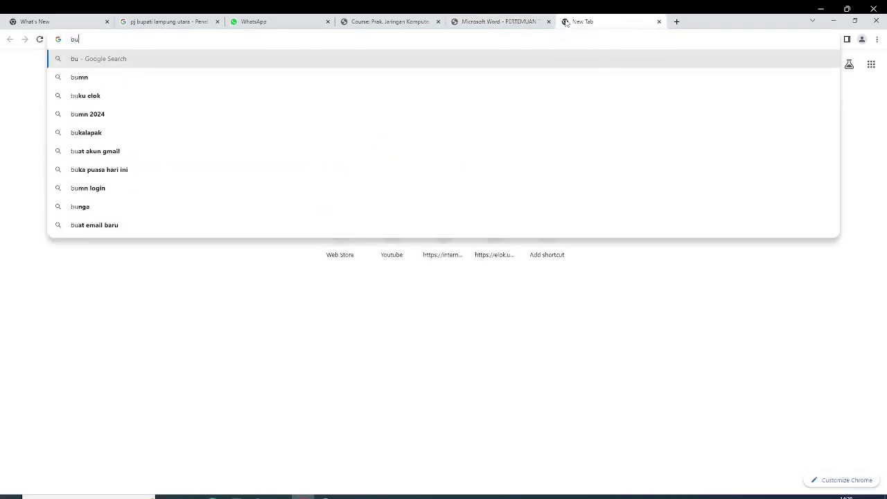
type("kti")
key("Return")
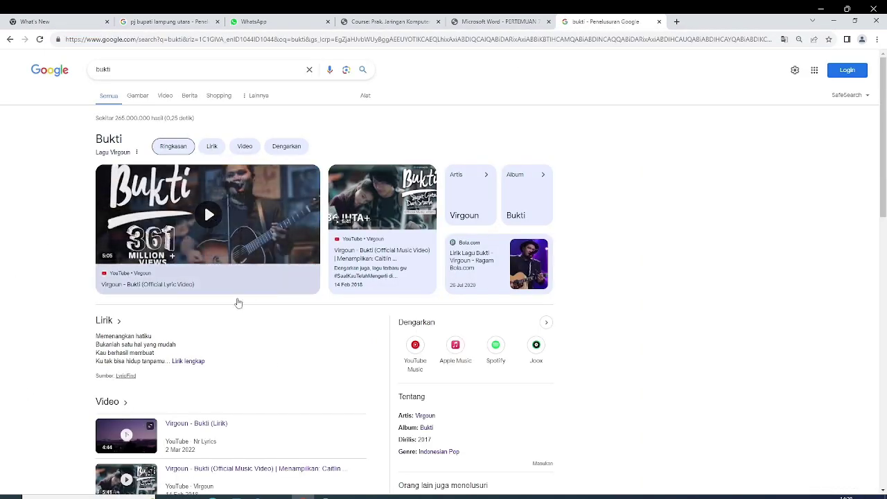
Switch back to WinBox and ping 192.168.6.2 from a new router terminal, stopping after a few replies
left_click(272, 498)
left_click(258, 497)
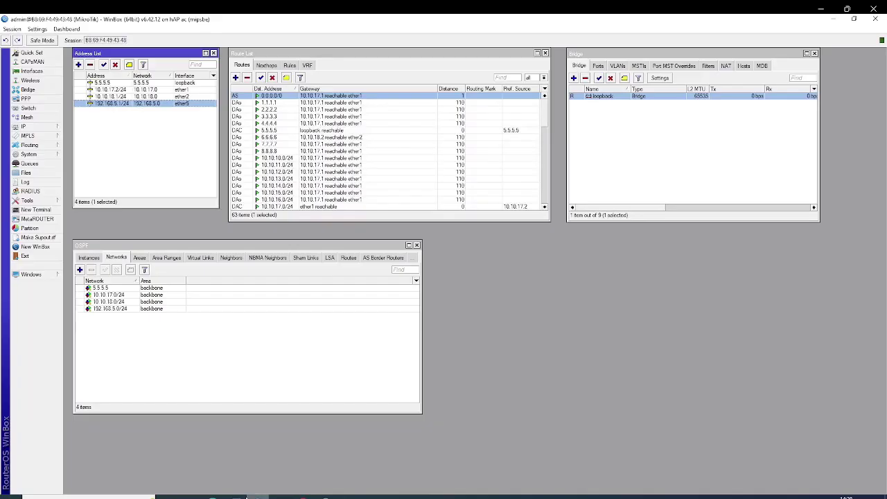
left_click(31, 209)
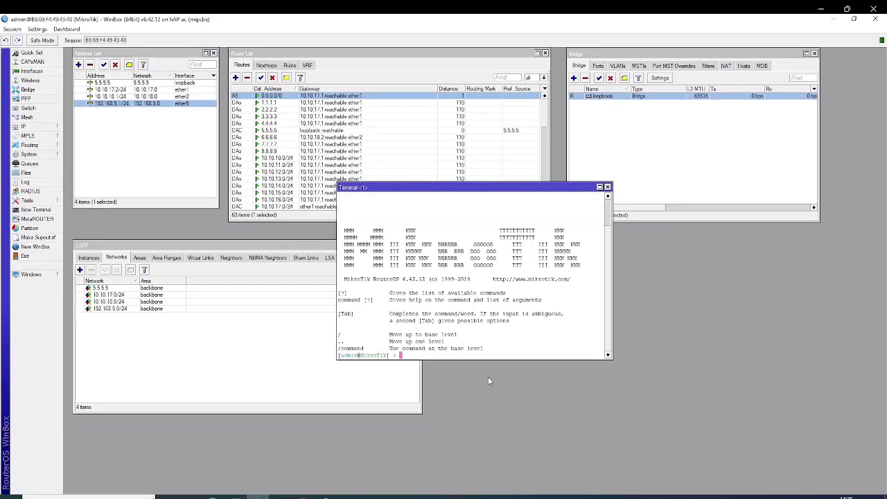
type("ping 192.168.6.2")
key("Return")
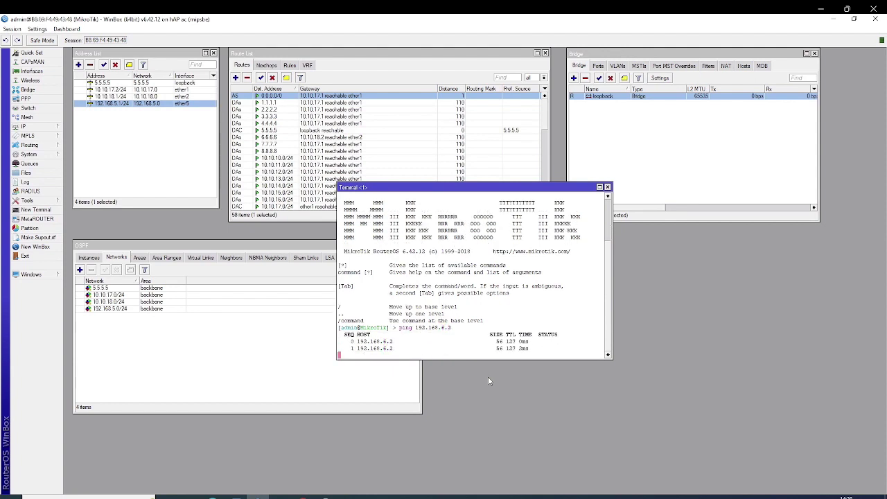
key("ctrl+c")
Ping 192.168.7.2 from the router terminal and stop after a few replies
key("Up")
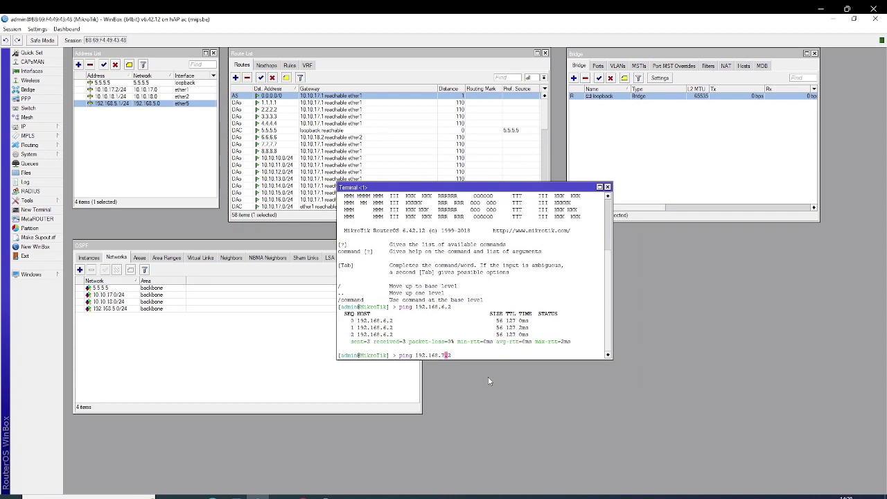
key("Return")
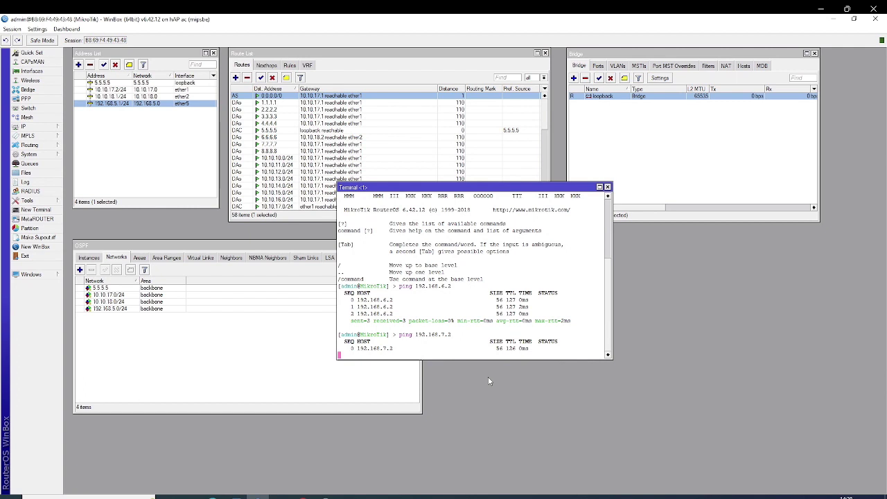
key("ctrl+c")
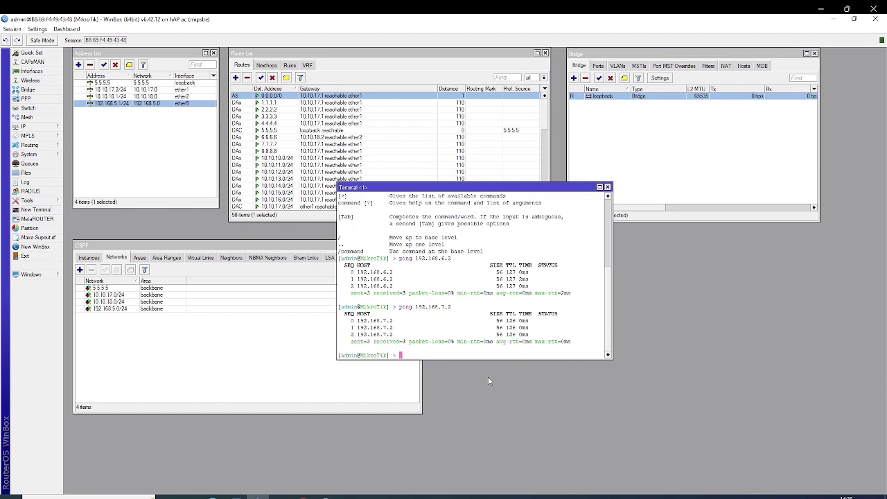
Ping 192.168.8.2 from the router terminal, stop after a few replies and close the terminal
key("Up")
key("BackSpace")
type("8.8.2")
key("Return")
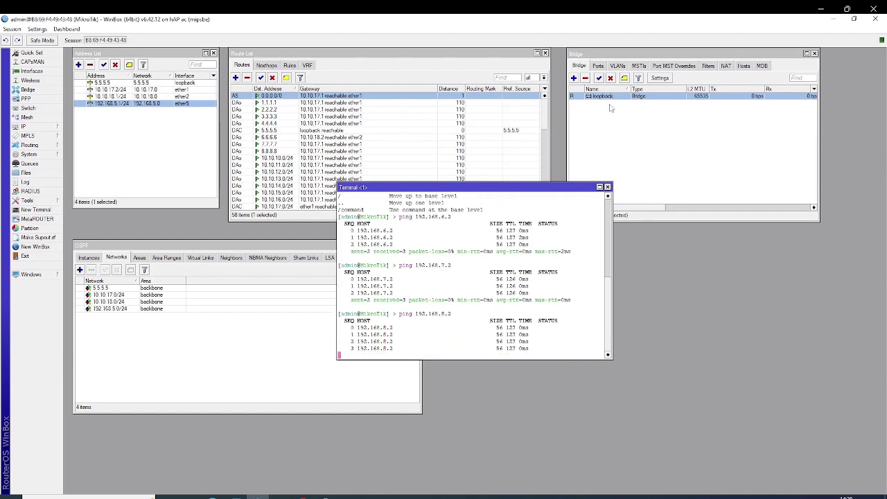
key("ctrl+c")
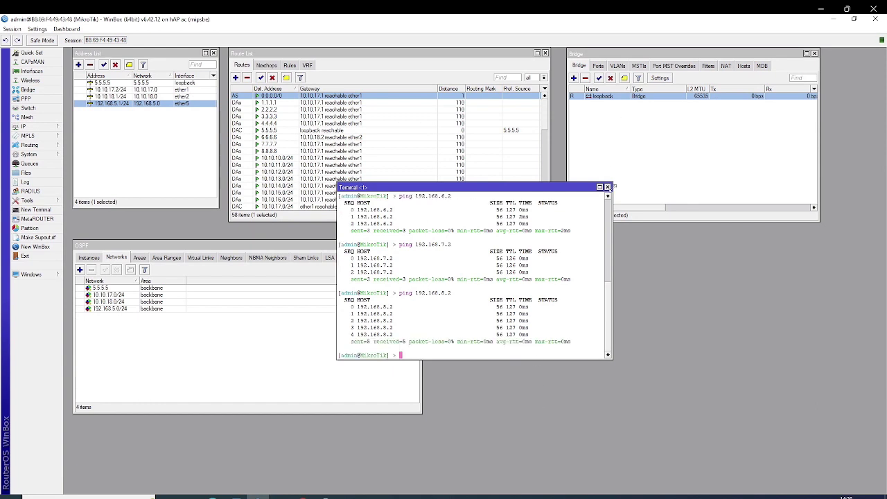
left_click(607, 188)
left_click(325, 496)
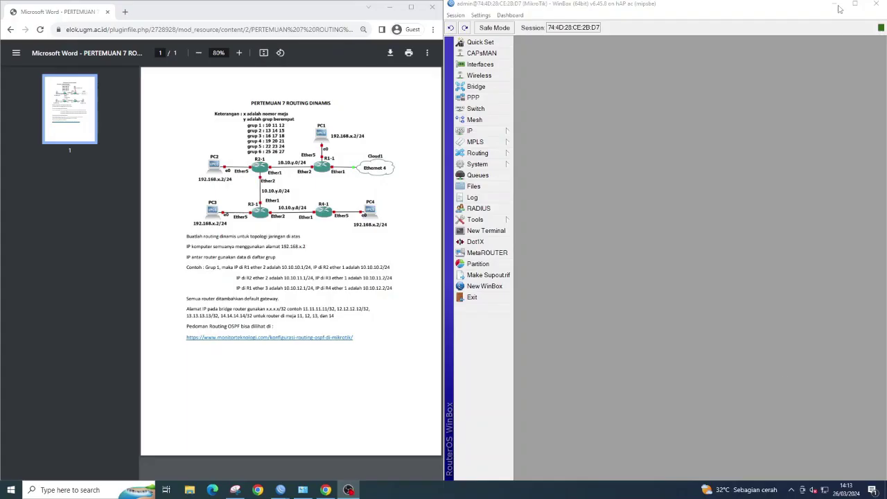
Open the router's IP address list in WinBox to review its interface addresses
left_click(838, 5)
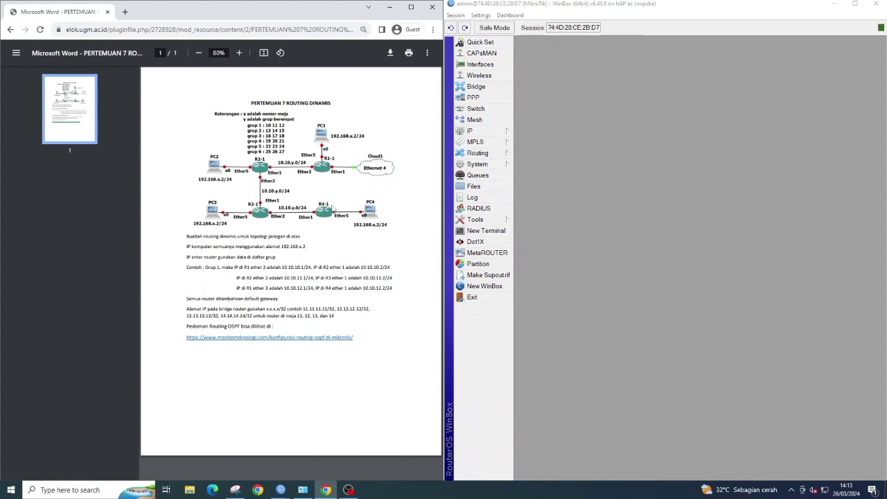
left_click(499, 135)
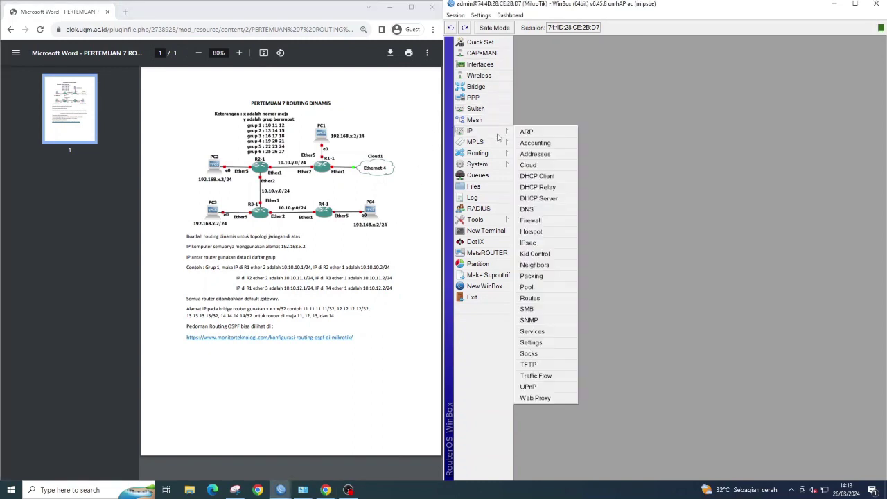
left_click(535, 154)
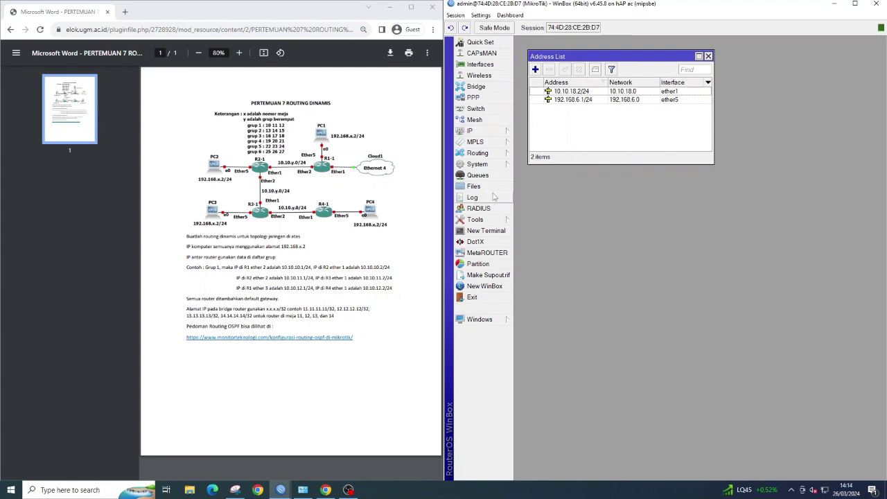
Review the settings of the LOOPBACK bridge, leaving them as they are, and close the bridge windows
left_click(502, 134)
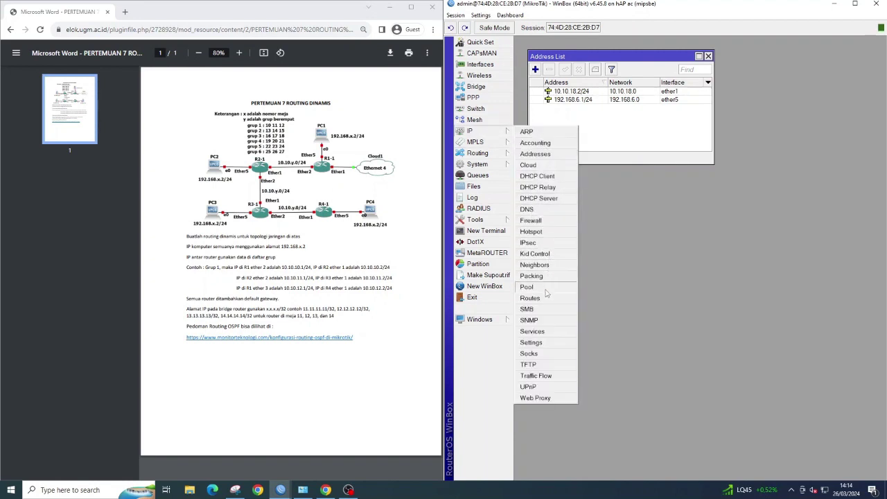
left_click(616, 281)
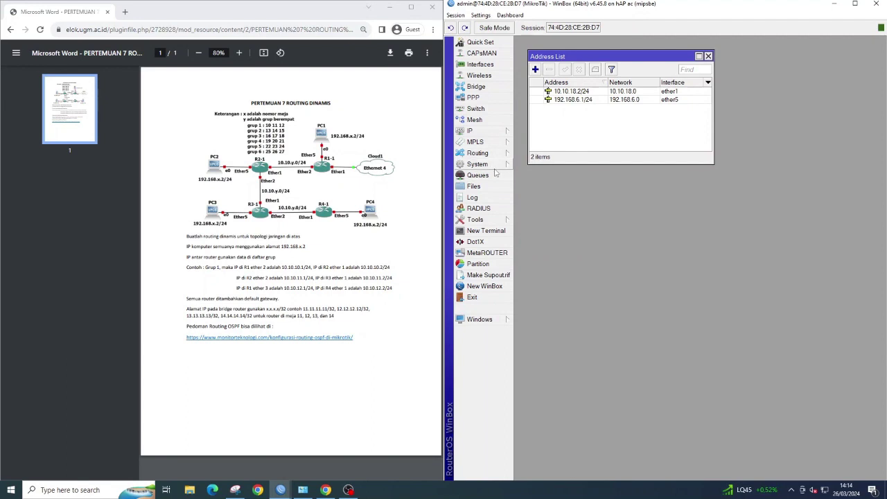
left_click(493, 87)
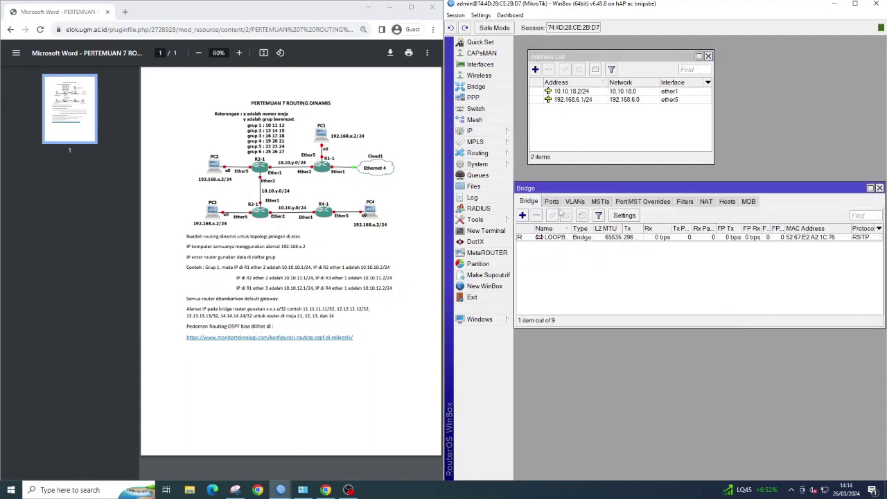
double_click(554, 238)
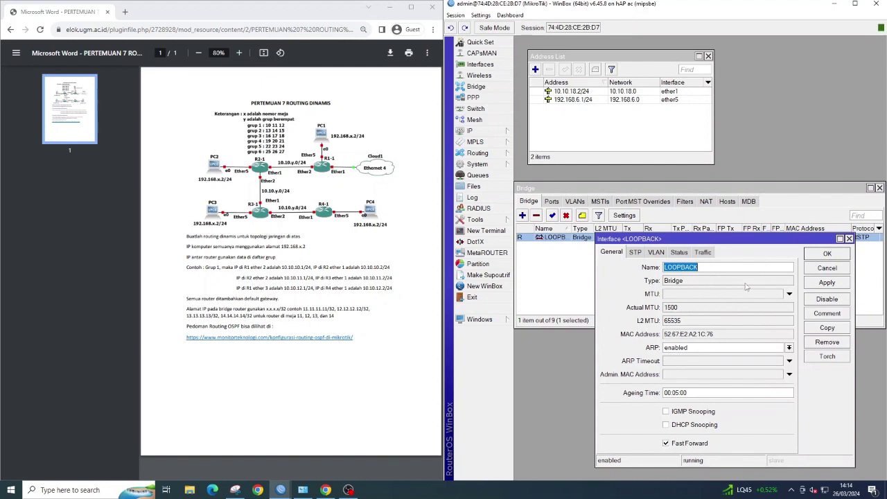
left_click(850, 239)
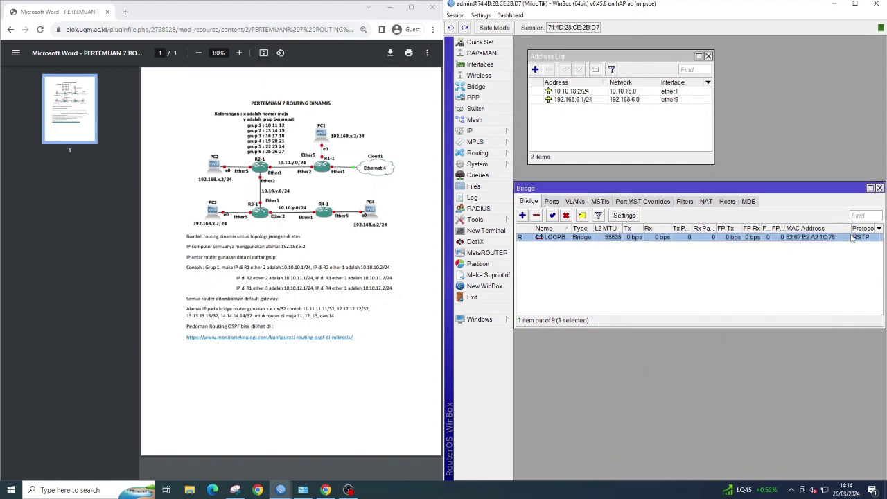
left_click(880, 188)
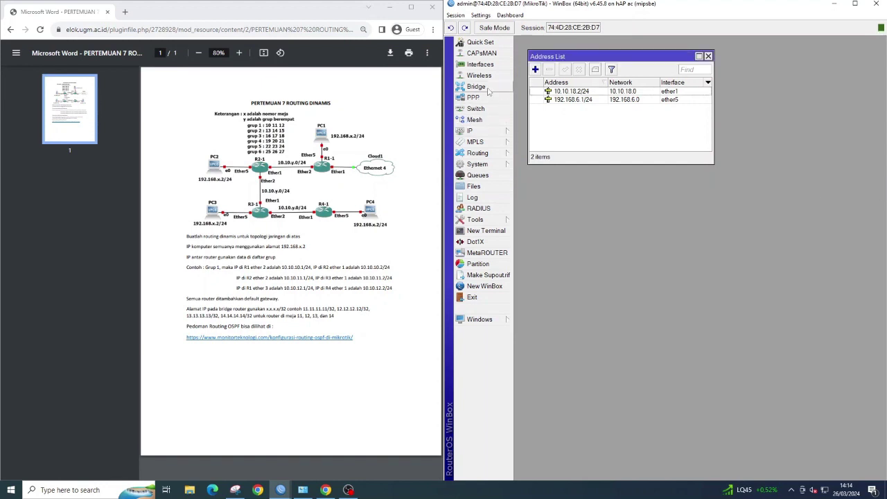
Open the router's OSPF settings, review the ospf1 instance's general properties and close its details
left_click(505, 165)
left_click(478, 153)
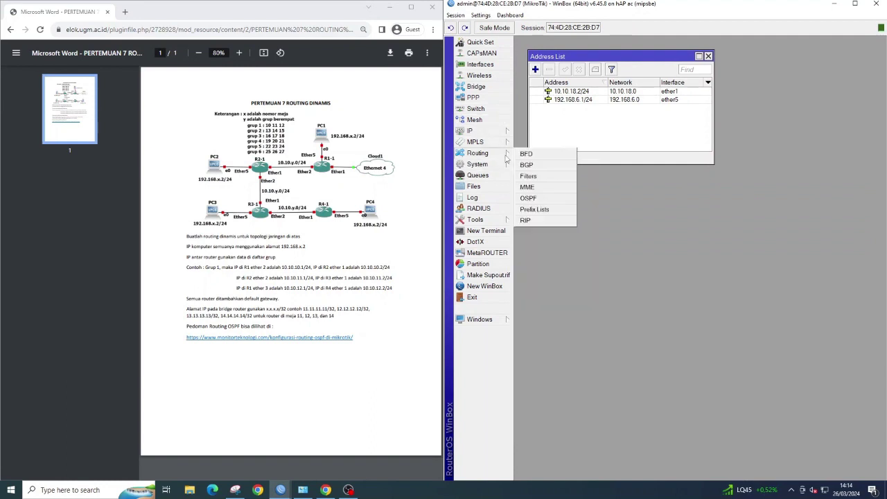
left_click(531, 198)
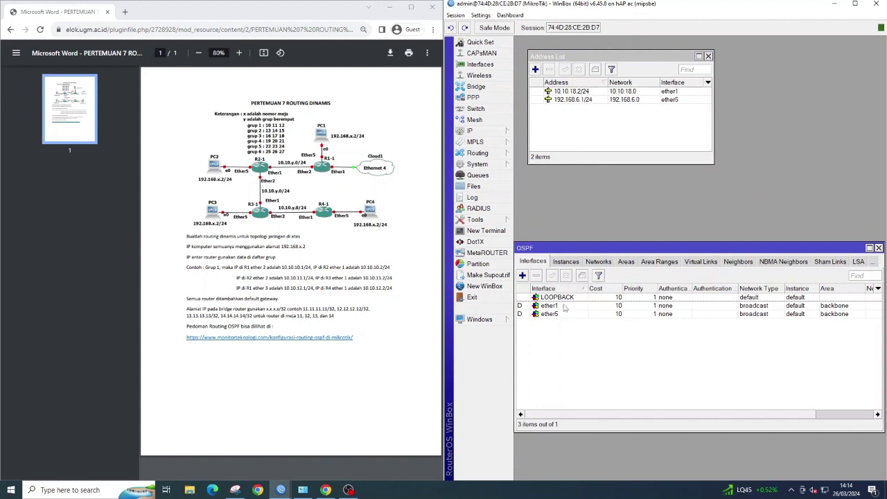
left_click(563, 264)
double_click(561, 305)
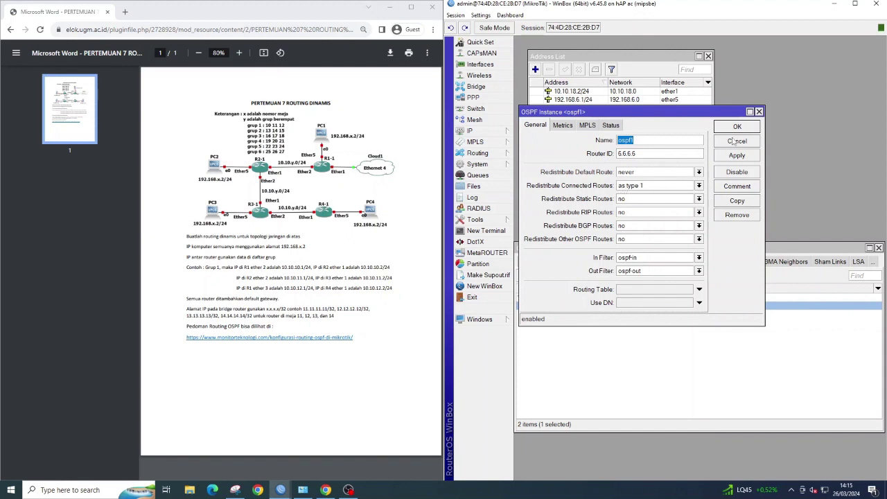
left_click(759, 112)
Check the OSPF networks and interfaces, and close the OSPF settings
left_click(604, 263)
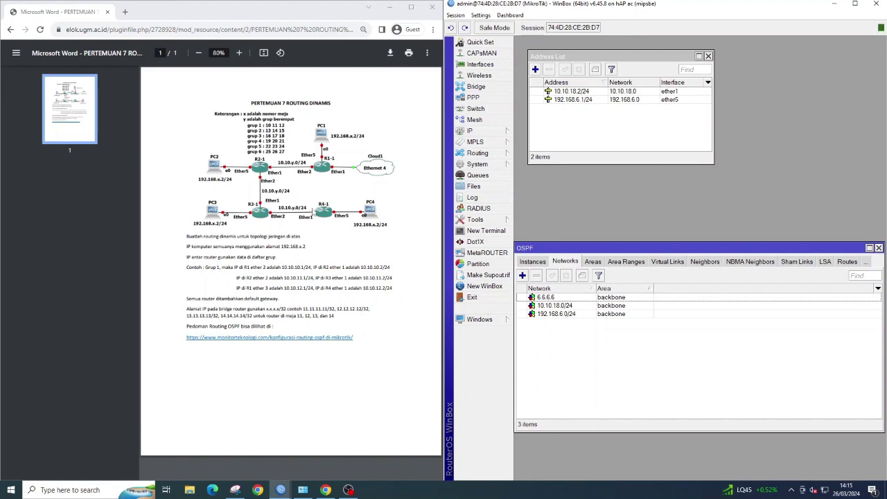
left_click(543, 262)
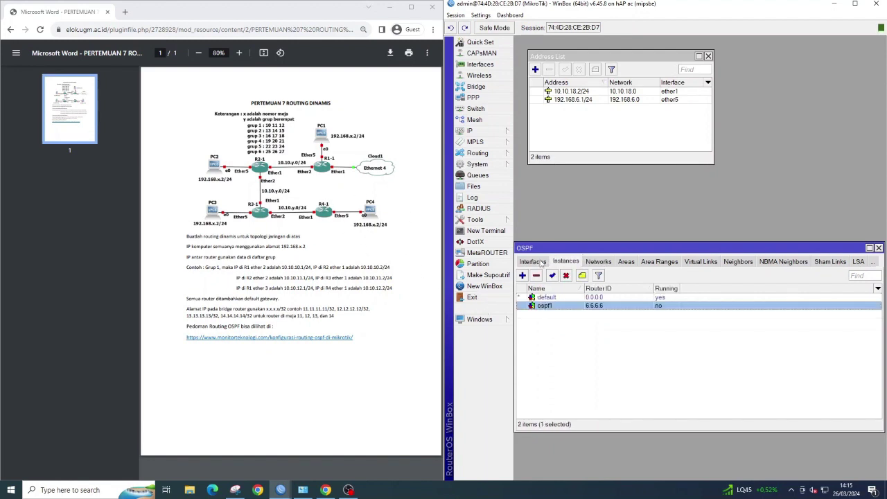
left_click(534, 262)
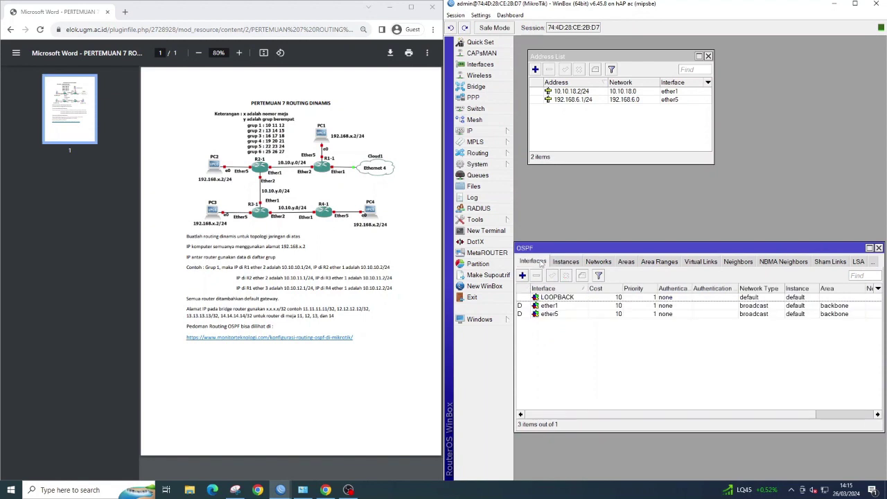
left_click(879, 248)
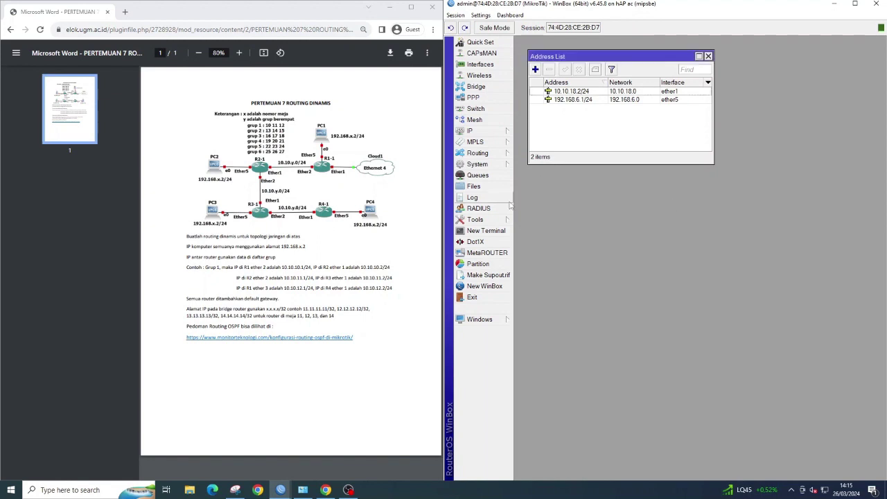
Open the router's IP route list
left_click(505, 133)
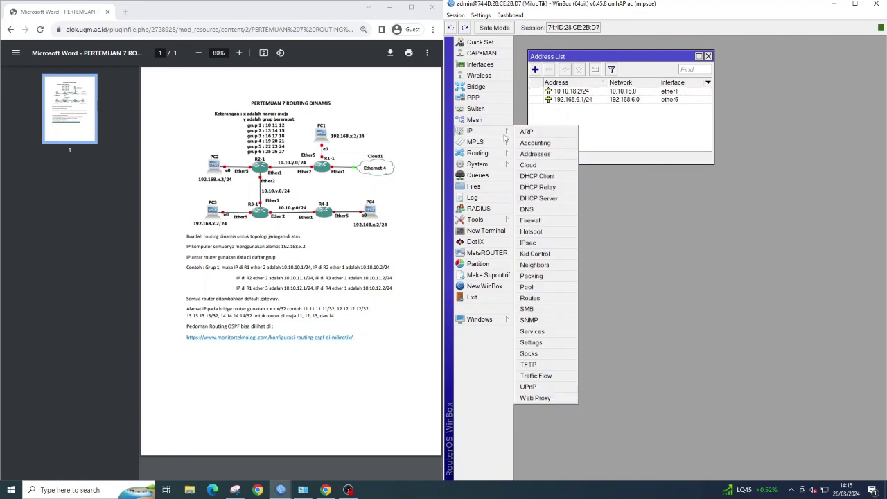
left_click(547, 298)
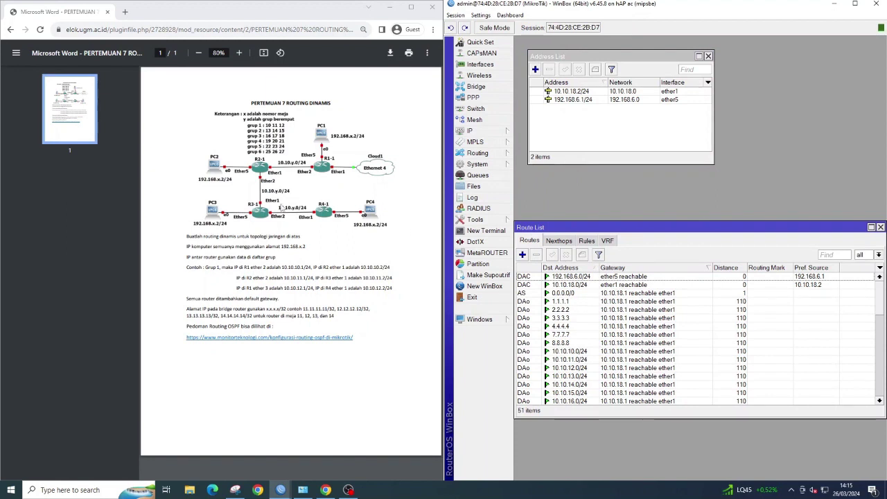
left_click(522, 254)
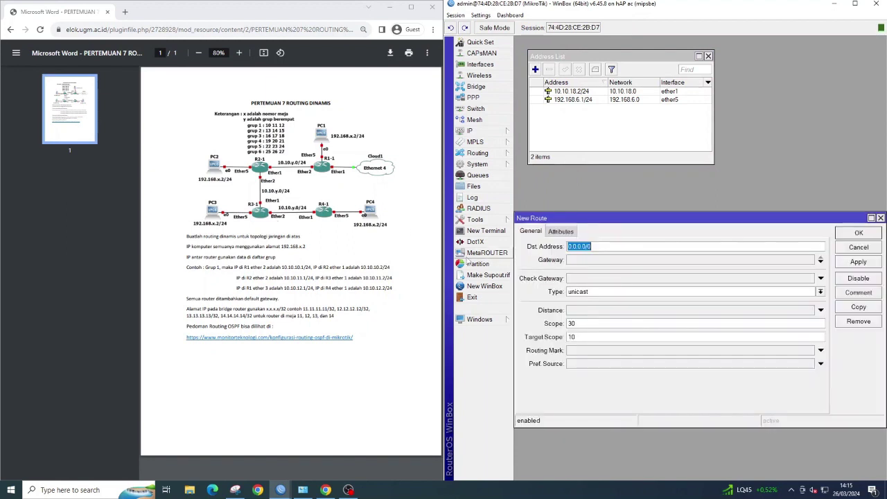
left_click(593, 262)
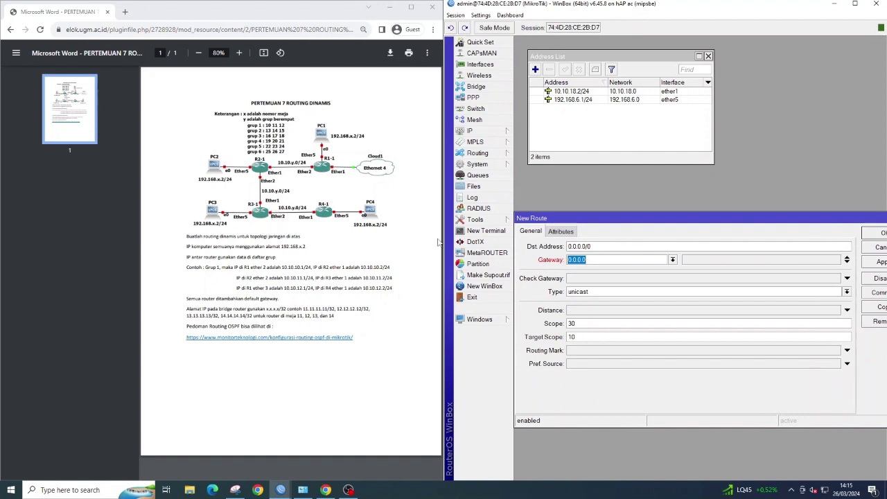
left_click_drag(882, 219, 842, 219)
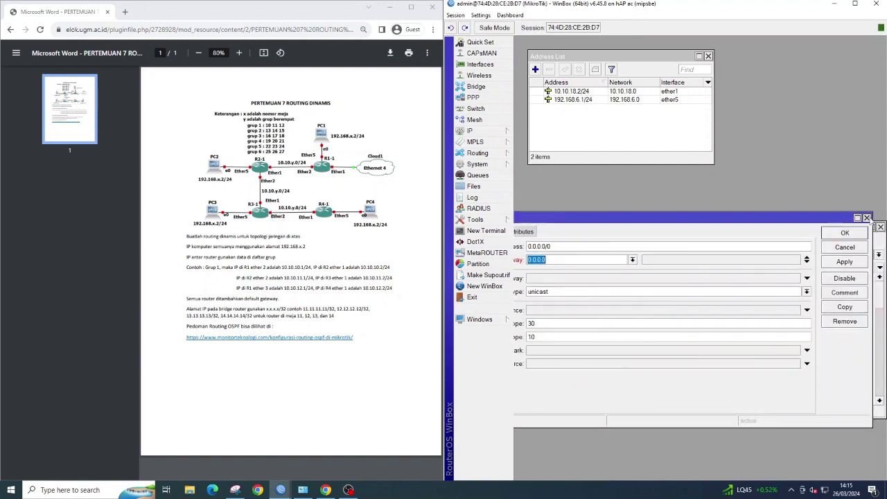
left_click(845, 233)
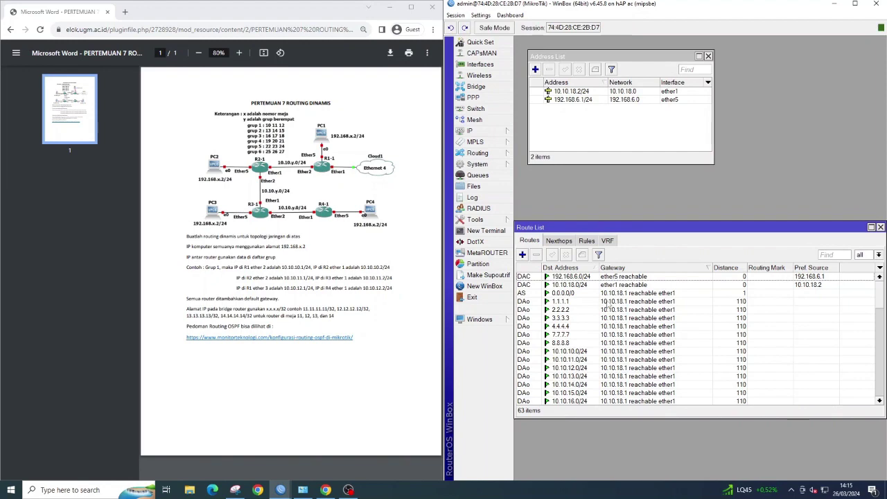
Examine the destination networks and gateways throughout the route list, and close the list
scroll(622, 298, "down", 5)
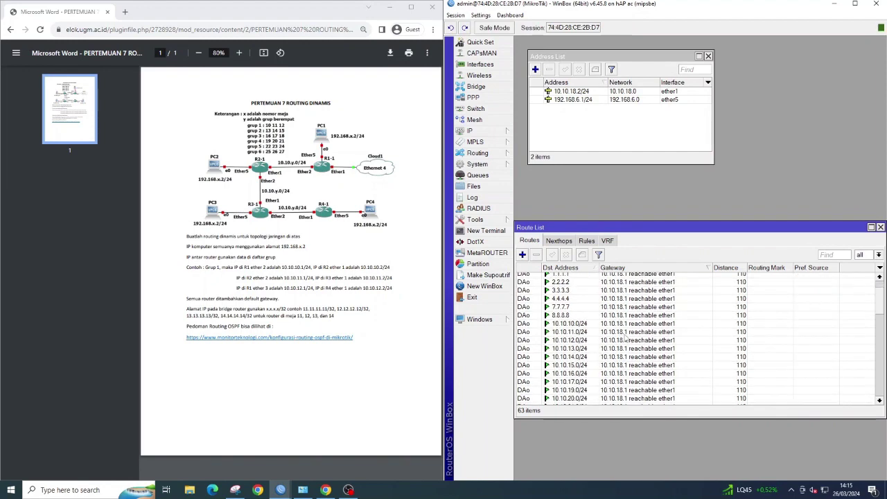
scroll(624, 340, "down", 3)
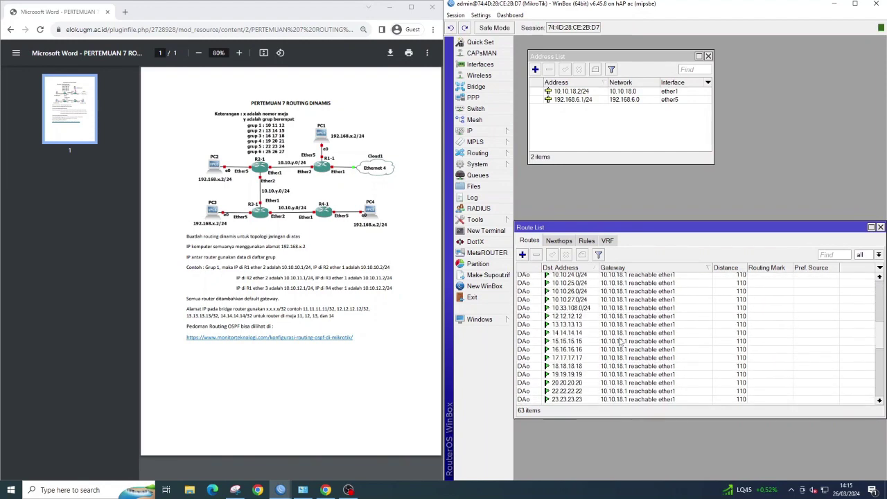
scroll(586, 334, "down", 8)
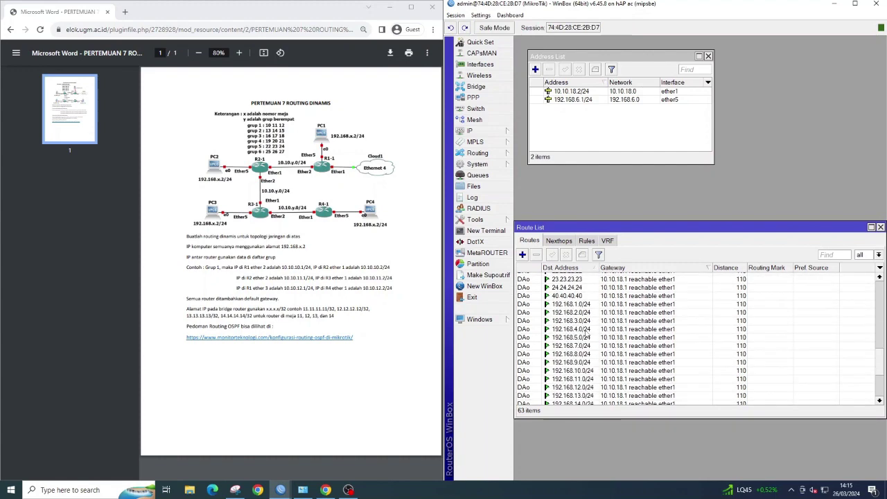
scroll(586, 335, "up", 8)
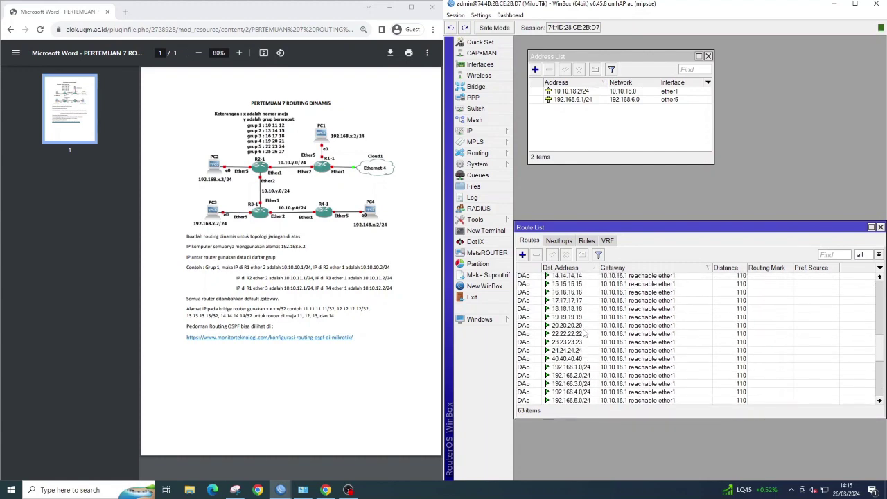
scroll(585, 316, "up", 4)
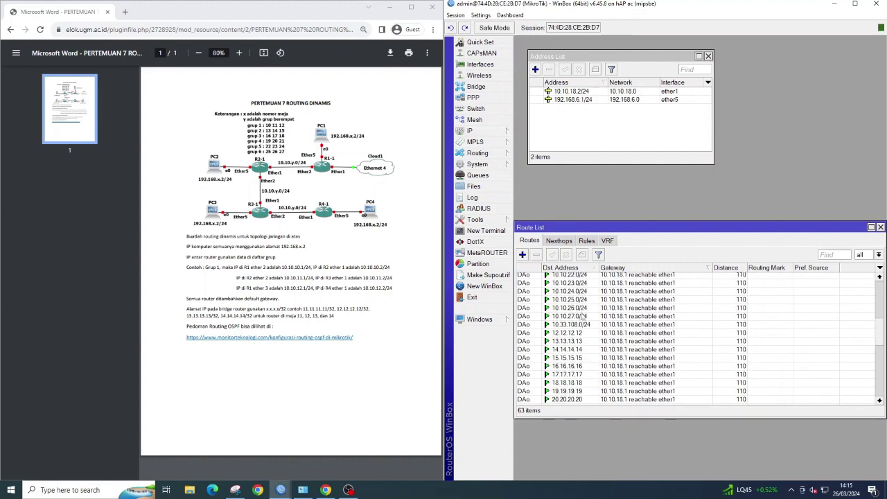
scroll(578, 318, "up", 1)
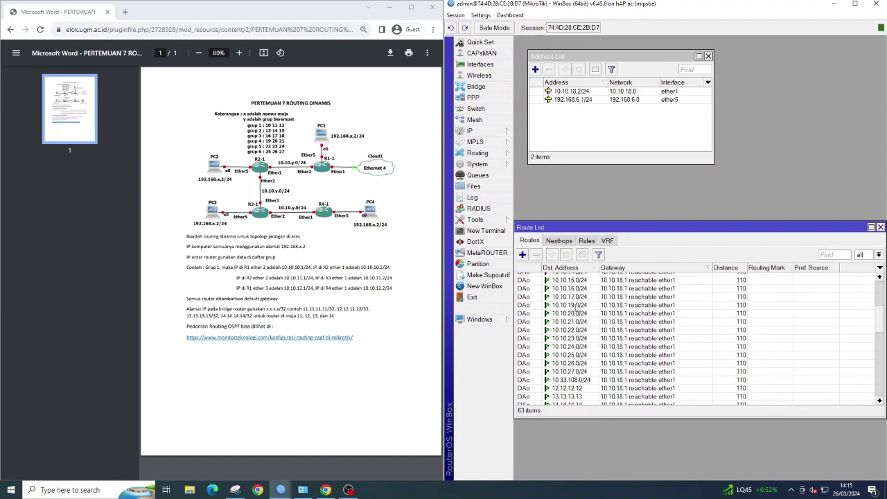
scroll(643, 313, "up", 6)
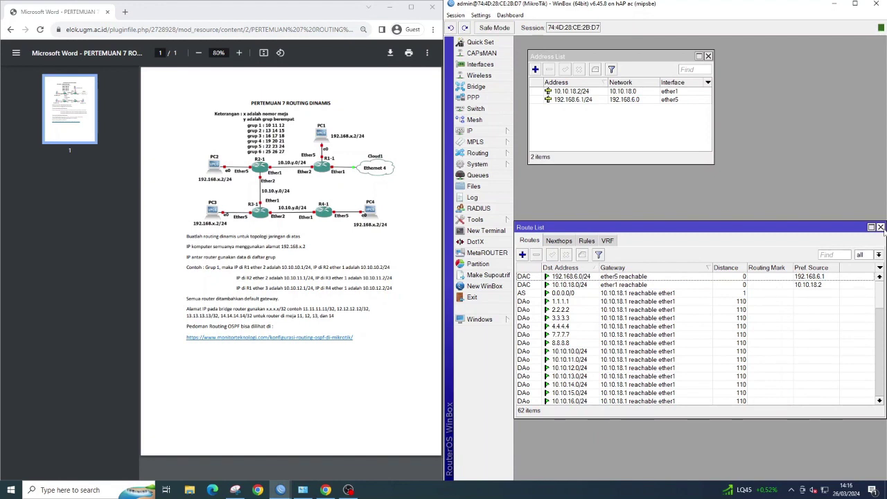
left_click(881, 227)
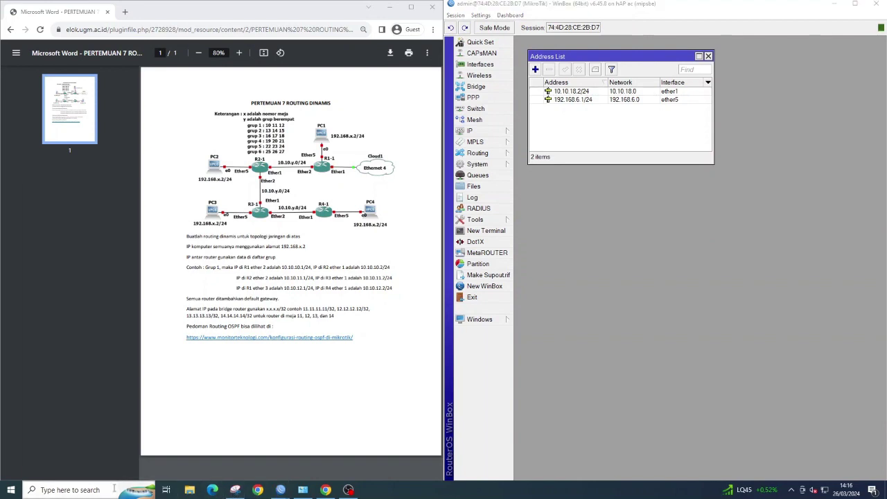
Open Command Prompt, place its window clear of the topology document and ping 192.168.7.2
left_click(69, 491)
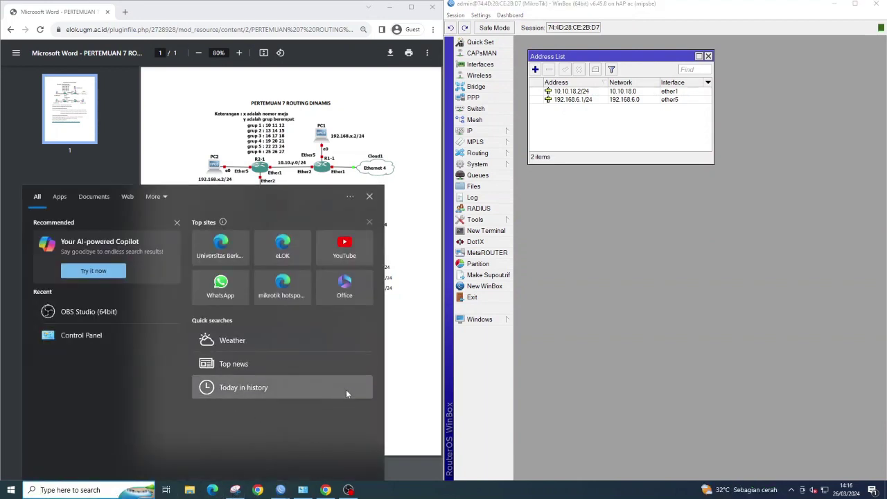
type("cmd")
key("Return")
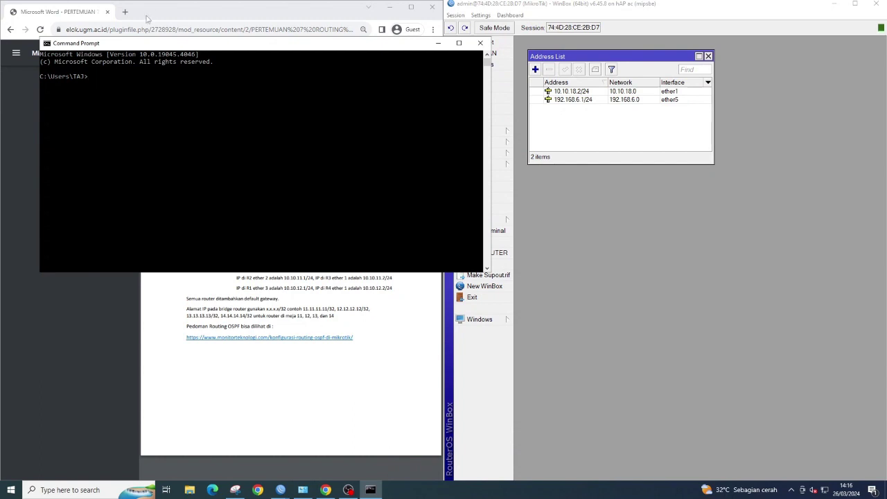
type("ping")
left_click_drag(250, 43, 628, 238)
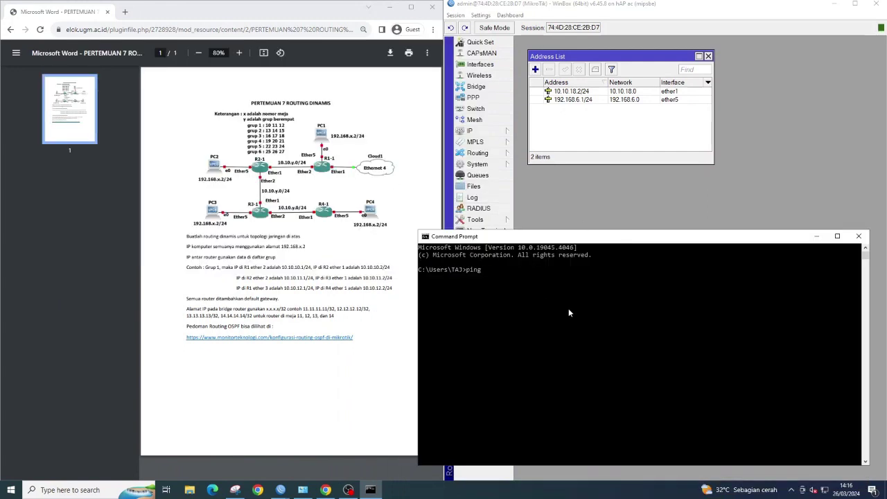
type("192.168.")
type("7.2")
key("Return")
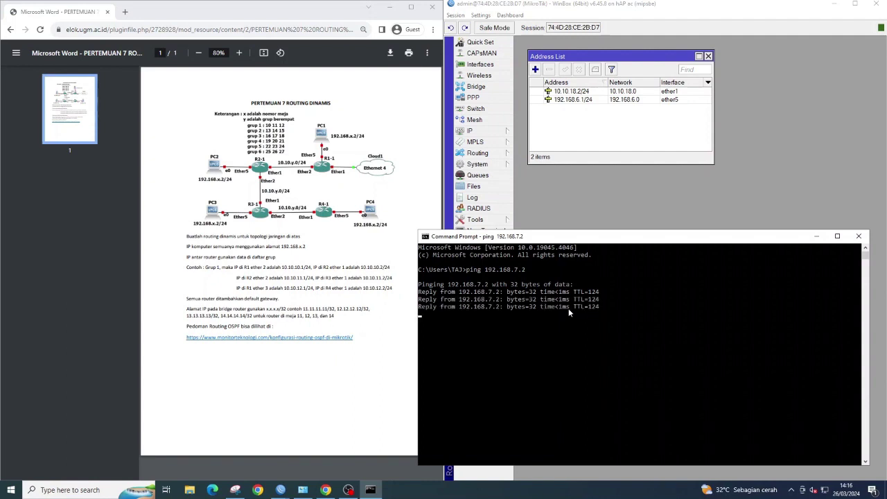
Ping 192.168.8.2 by reusing the previous ping command with the third octet changed to 8
key("Up")
key("Left")
key("Left")
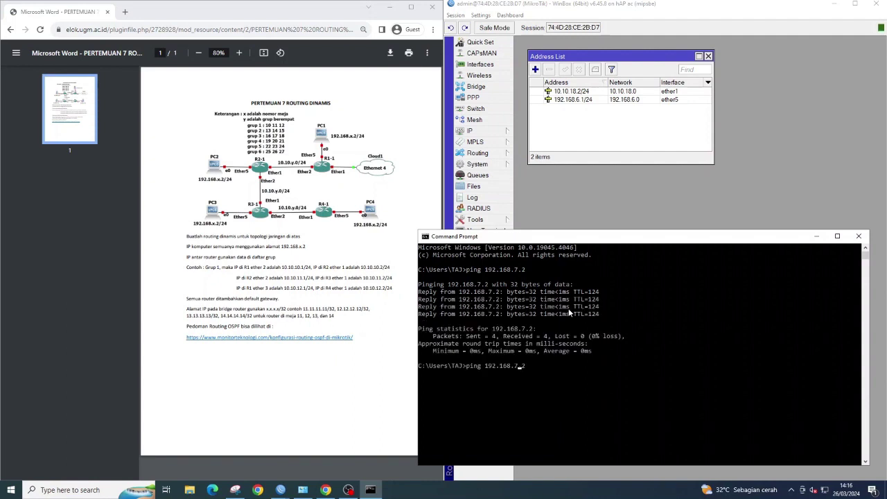
key("BackSpace")
type("8")
key("Return")
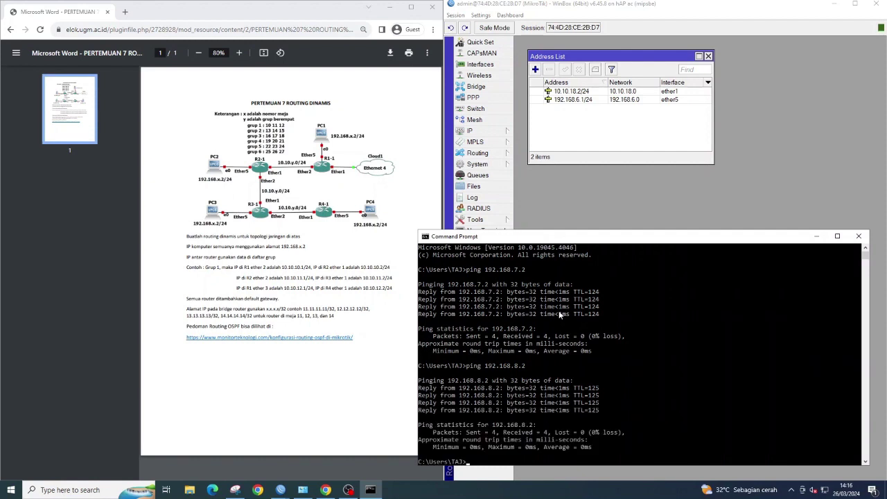
Ping 192.168.5.2 from the same command prompt to test the connection to that PC
key("Up")
key("BackSpace")
type("5.2")
key("Return")
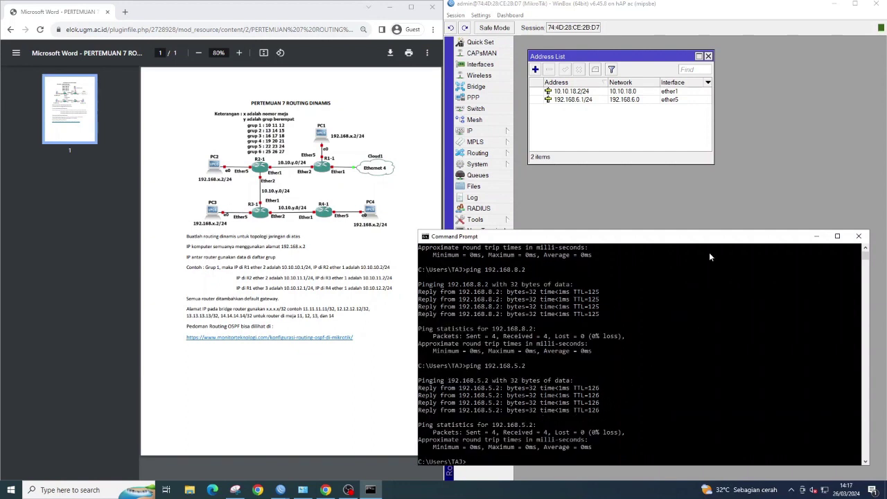
Switch to Chrome and search Google for "yt" in a new tab to test internet access
left_click(642, 203)
left_click(325, 489)
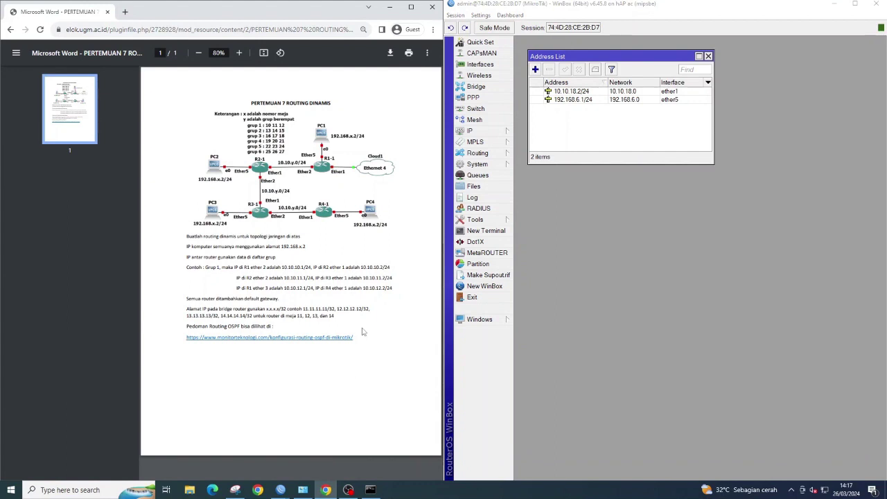
left_click(125, 12)
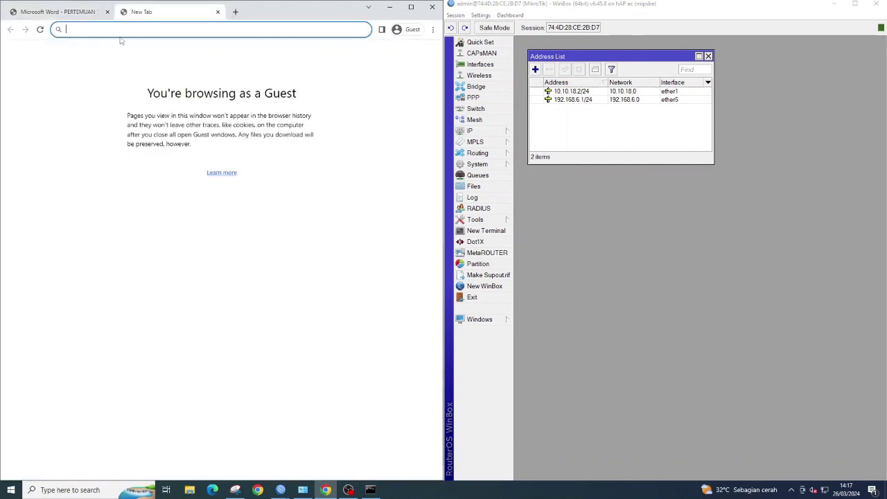
type("yt")
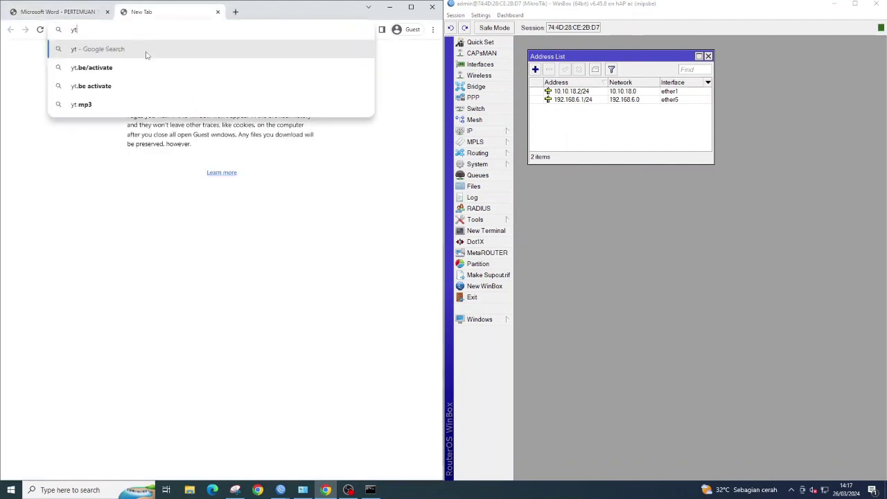
left_click(147, 55)
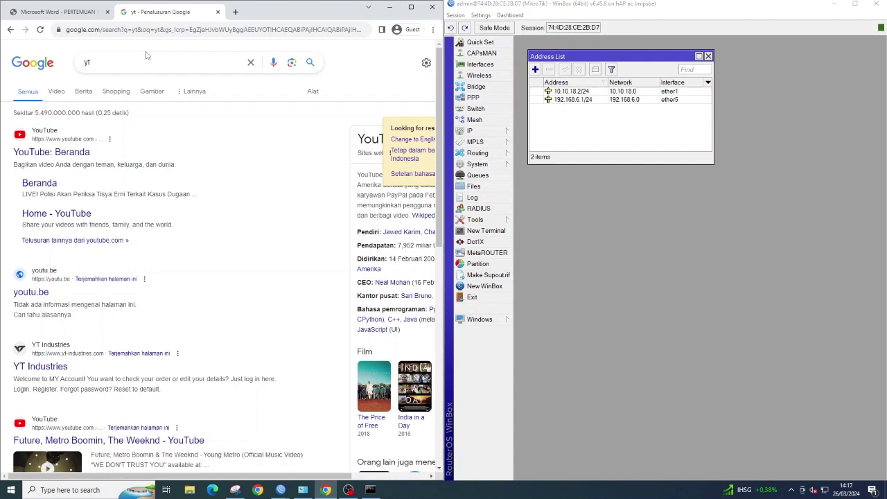
In WinBox, add the IP address 6.6.6.6 on the LOOPBACK interface
left_click(536, 70)
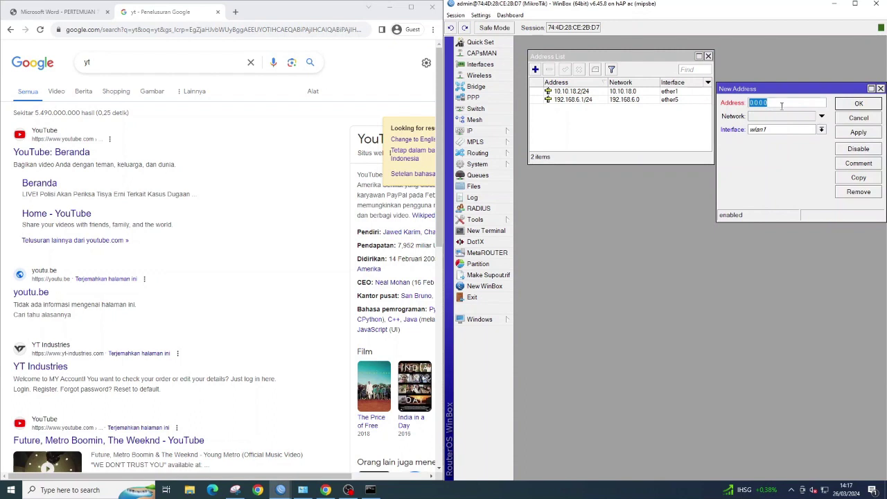
type("6.6.6.6")
left_click(821, 129)
left_click(800, 143)
left_click(856, 133)
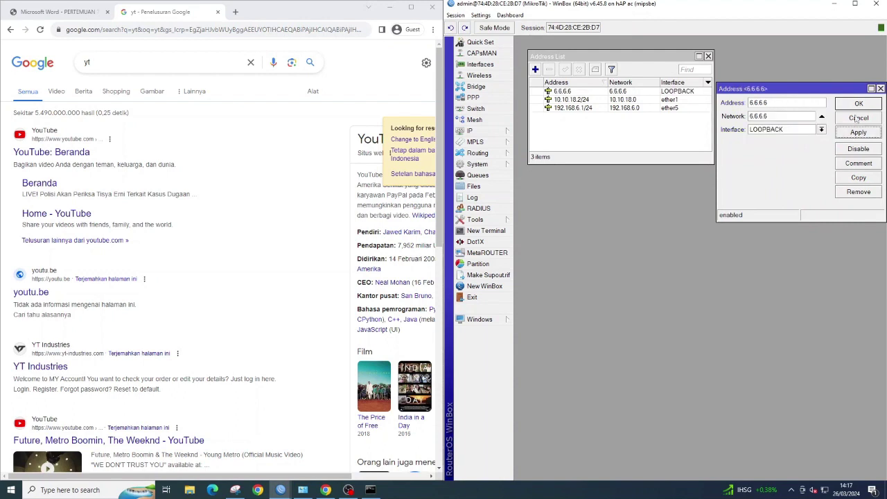
left_click(858, 104)
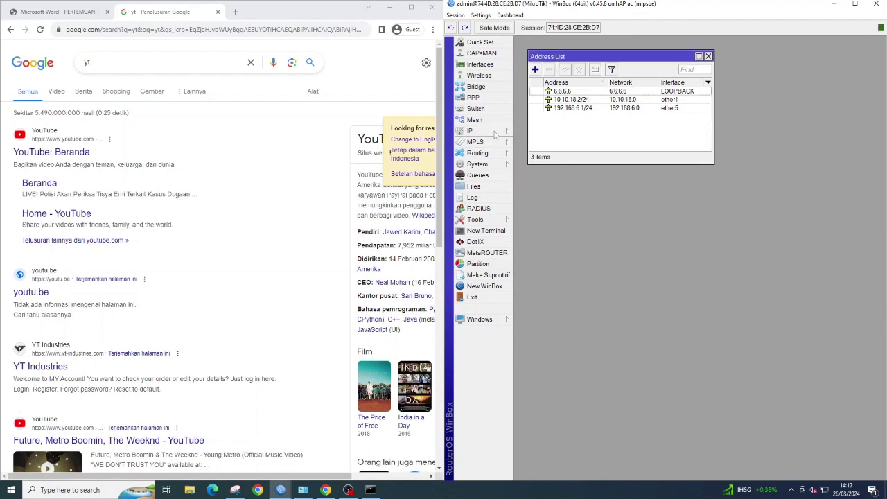
Check the router's OSPF interfaces, instances and networks, and close the OSPF settings
left_click(505, 154)
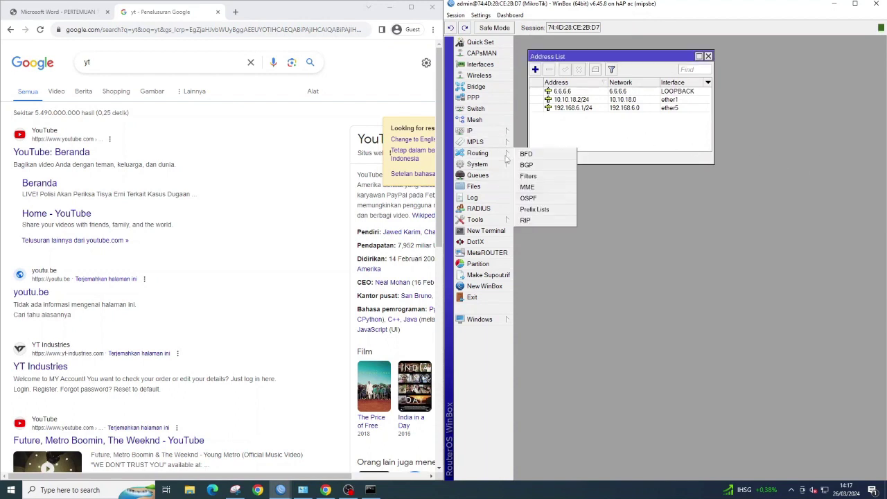
left_click(544, 201)
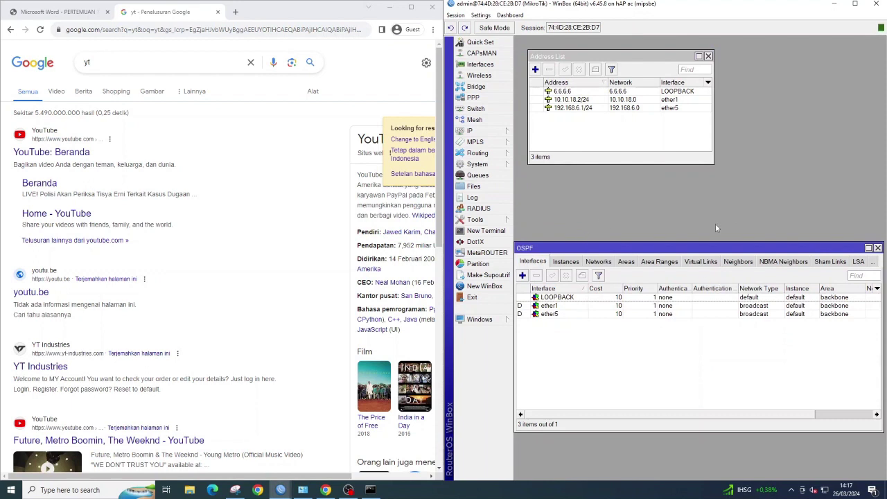
left_click(573, 264)
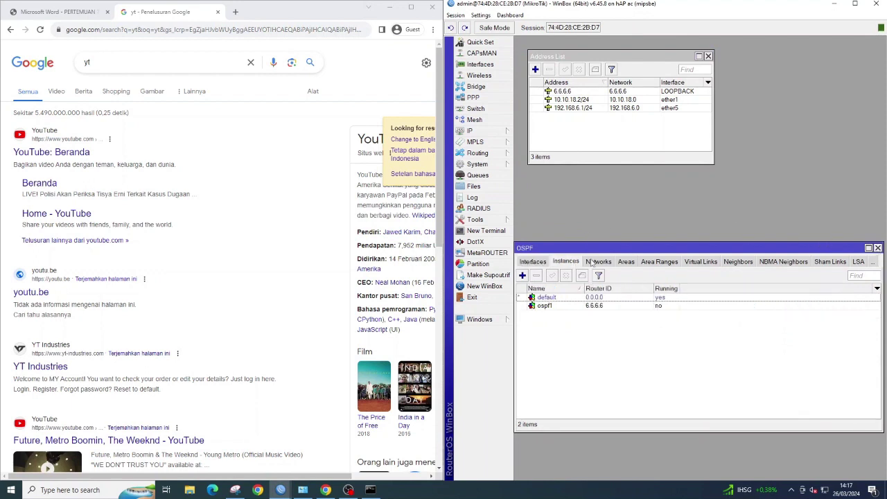
left_click(593, 262)
left_click(537, 262)
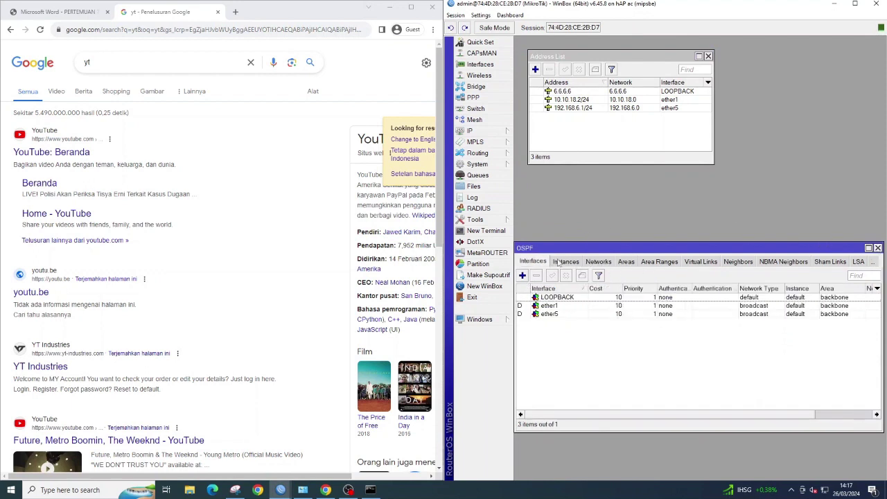
left_click(878, 247)
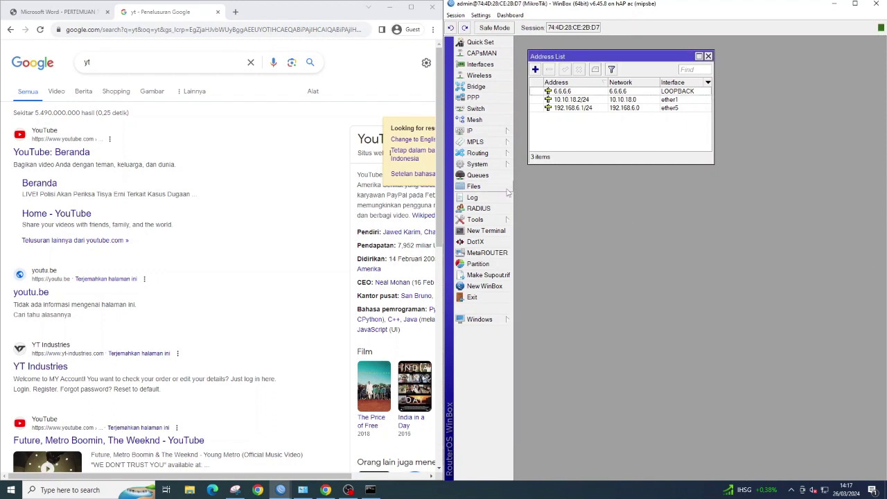
Open the YouTube home page from the Chrome search results to test internet access, and close its tab
left_click(101, 143)
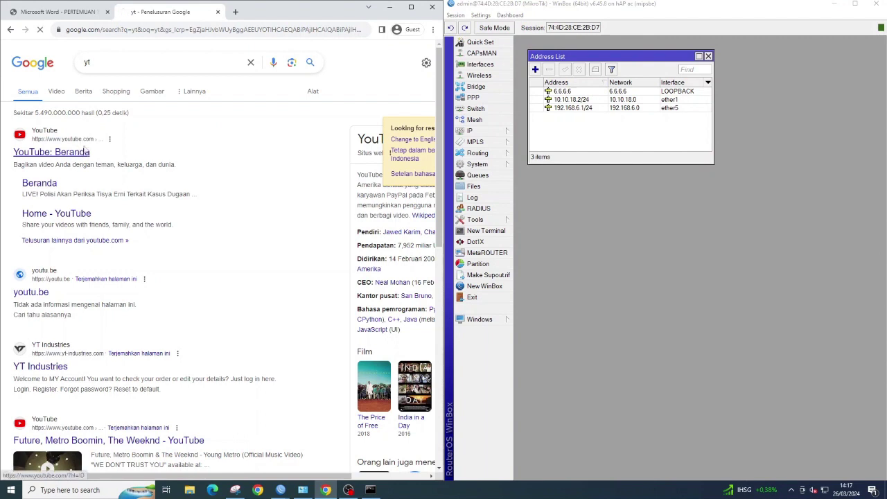
left_click(82, 152)
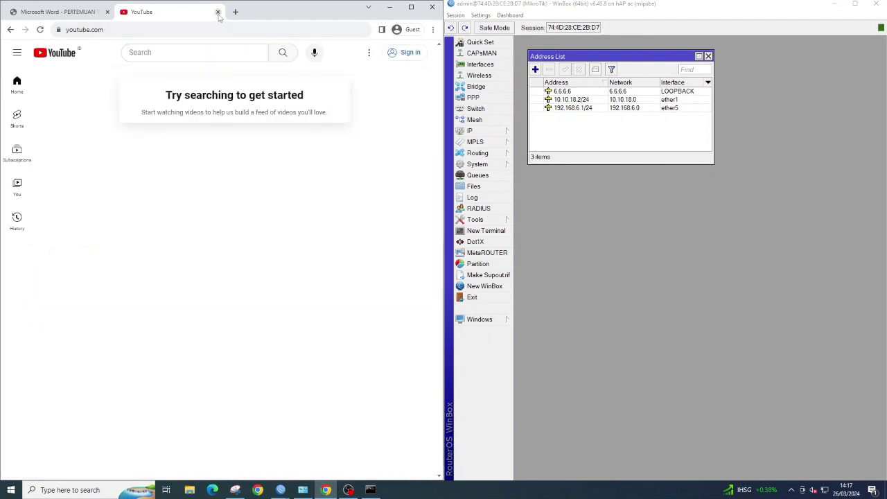
left_click(218, 14)
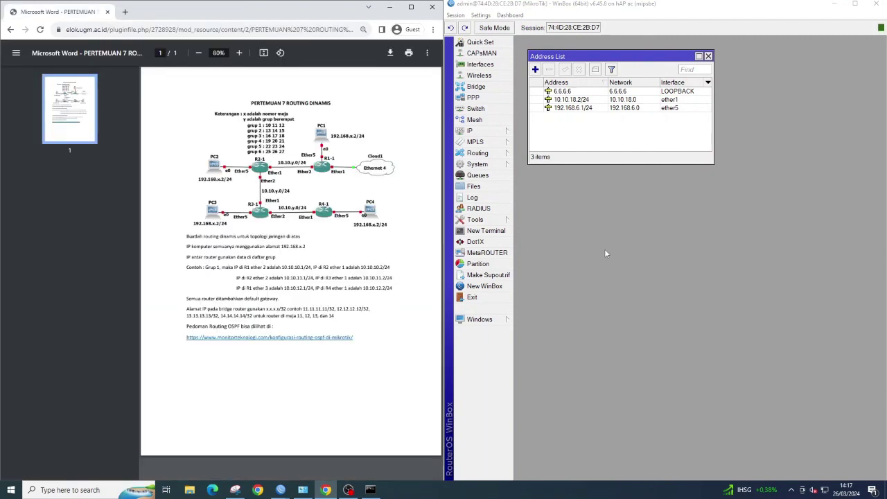
left_click(639, 258)
left_click(353, 489)
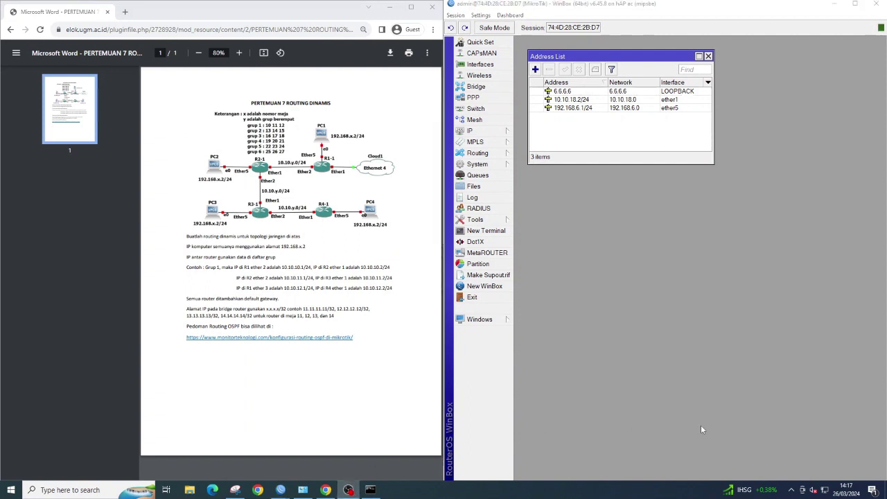